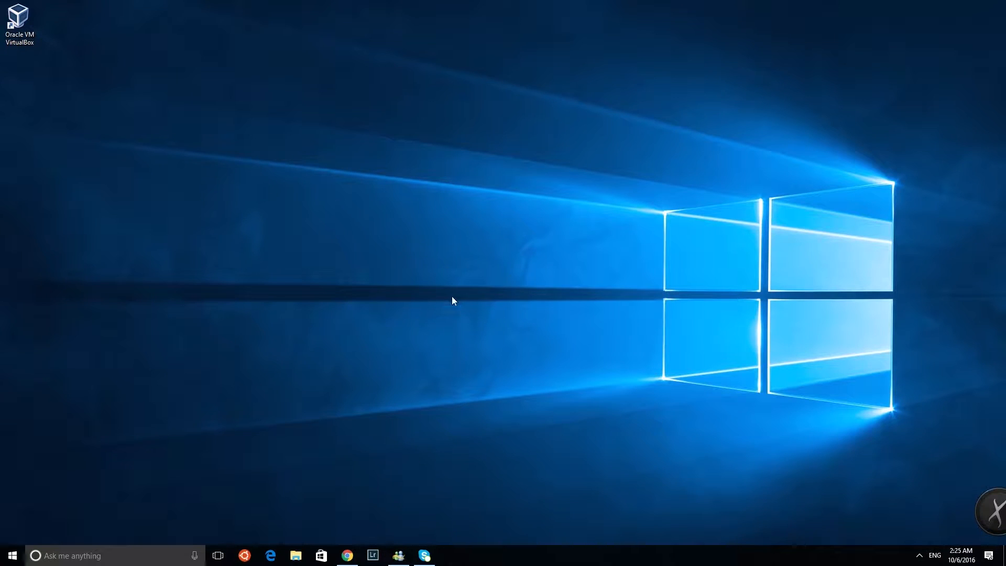
right_click(986, 513)
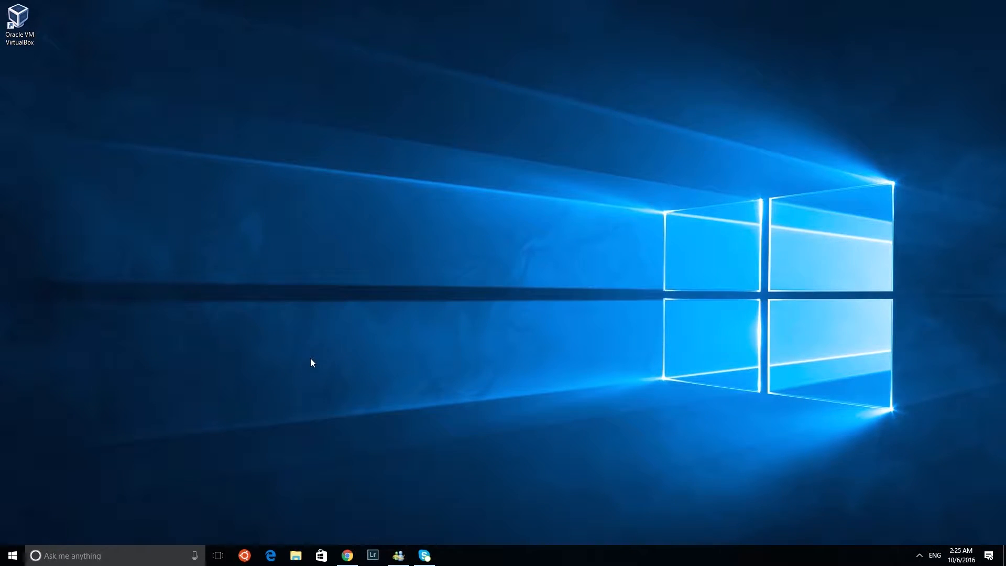
click(137, 560)
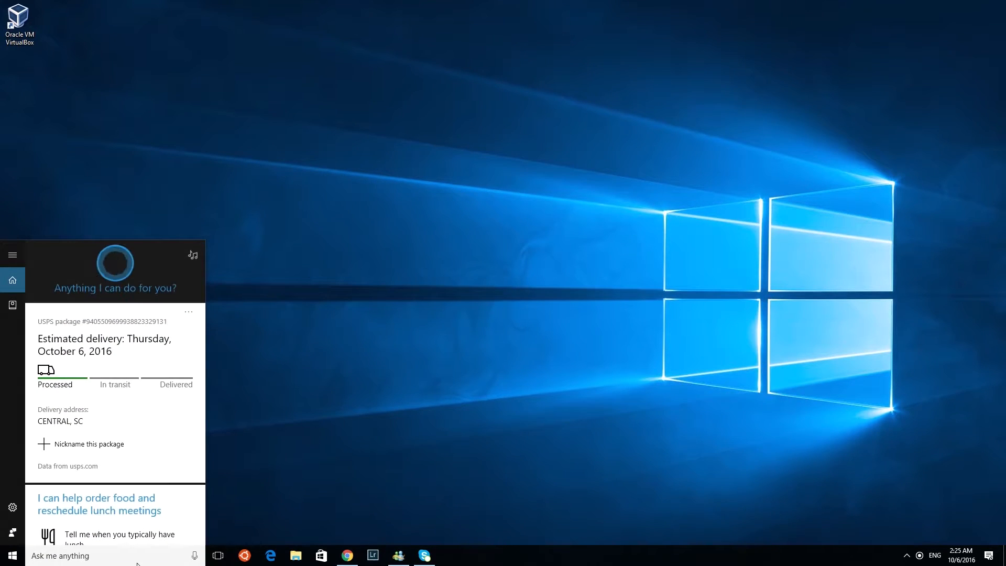
text(hyp)
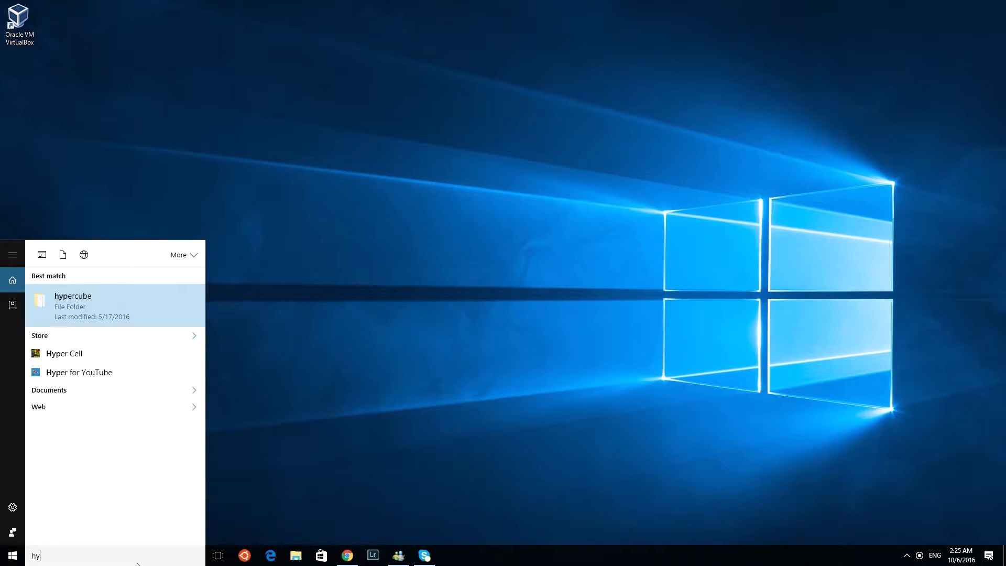
key(BackSpace)
key(BackSpace)
click(249, 400)
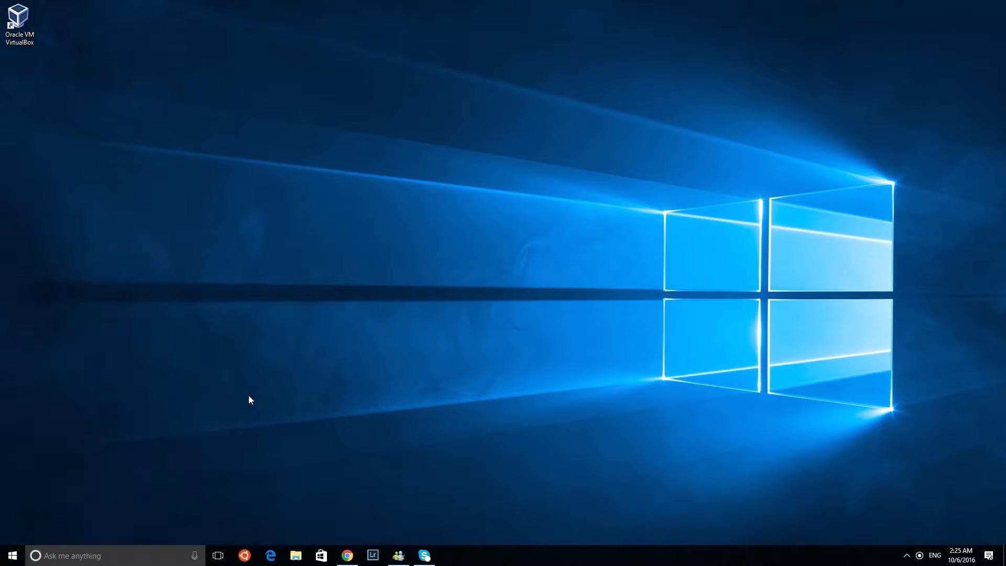
click(13, 556)
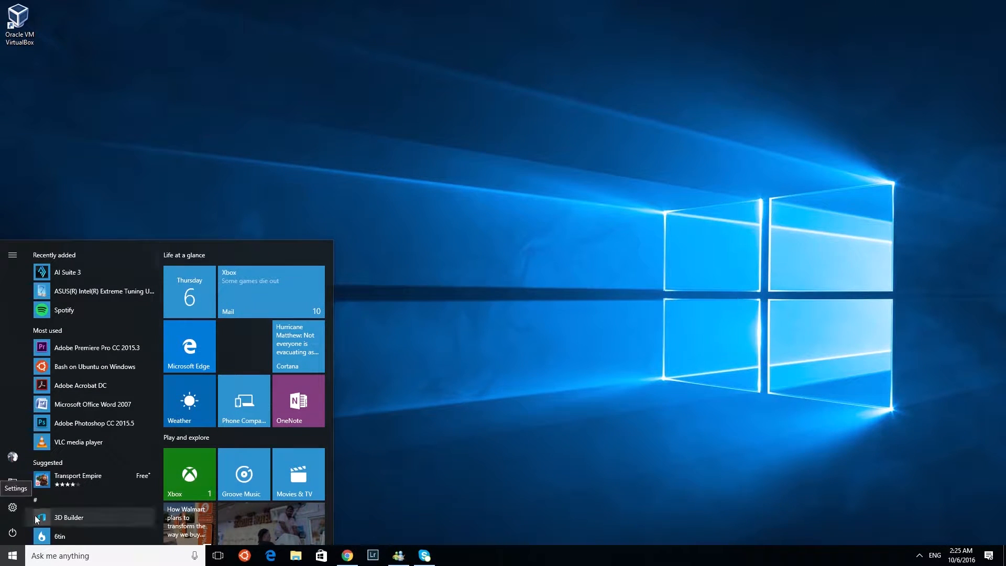
click(483, 291)
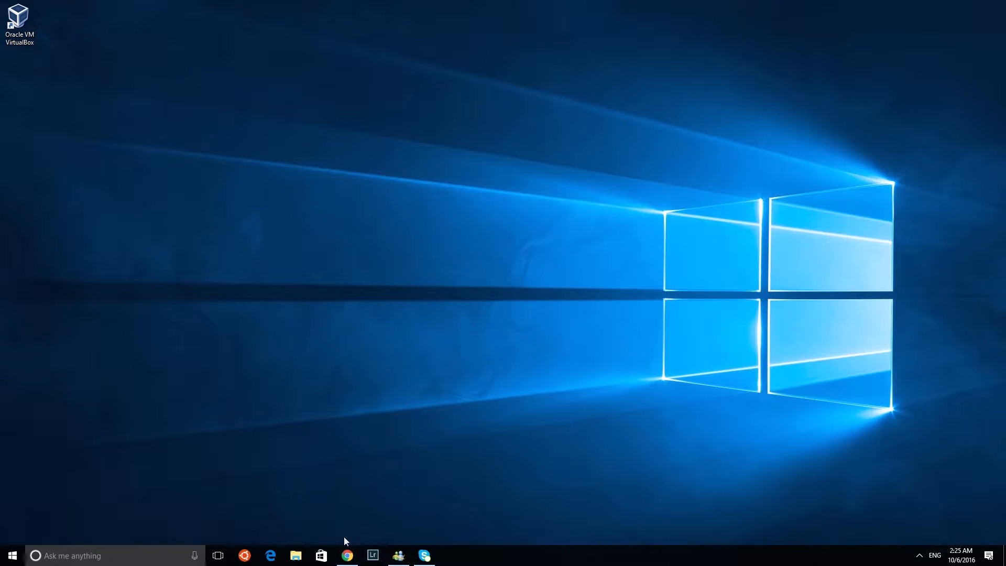
Switch to Chrome and examine the Windows and OS X host packages on the VirtualBox downloads page
click(347, 555)
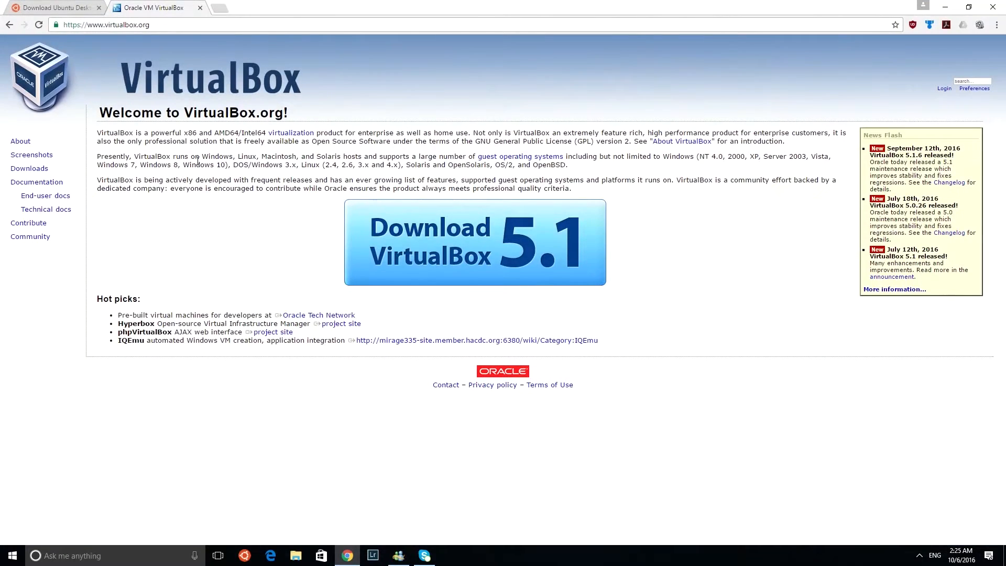
click(38, 171)
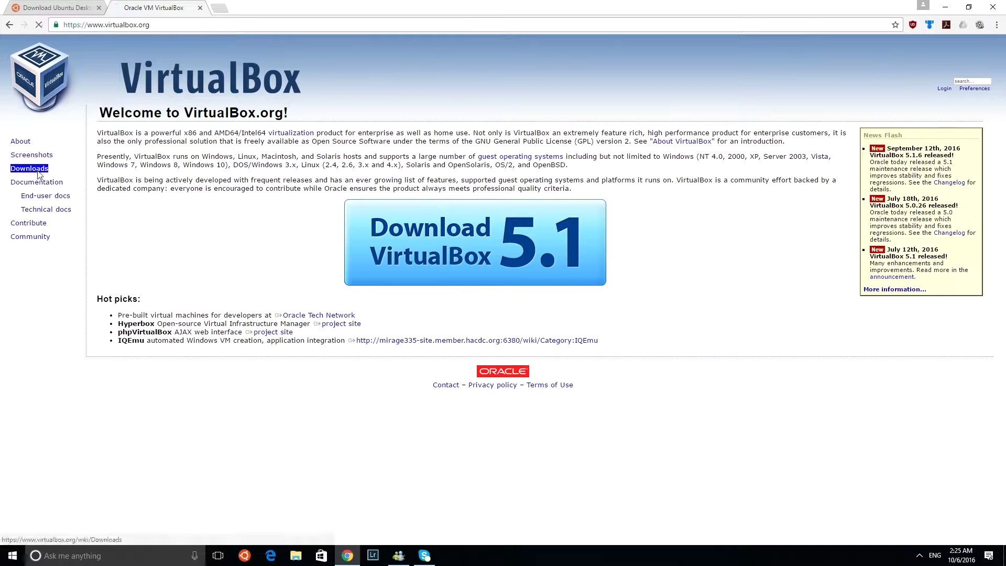
double_click(240, 195)
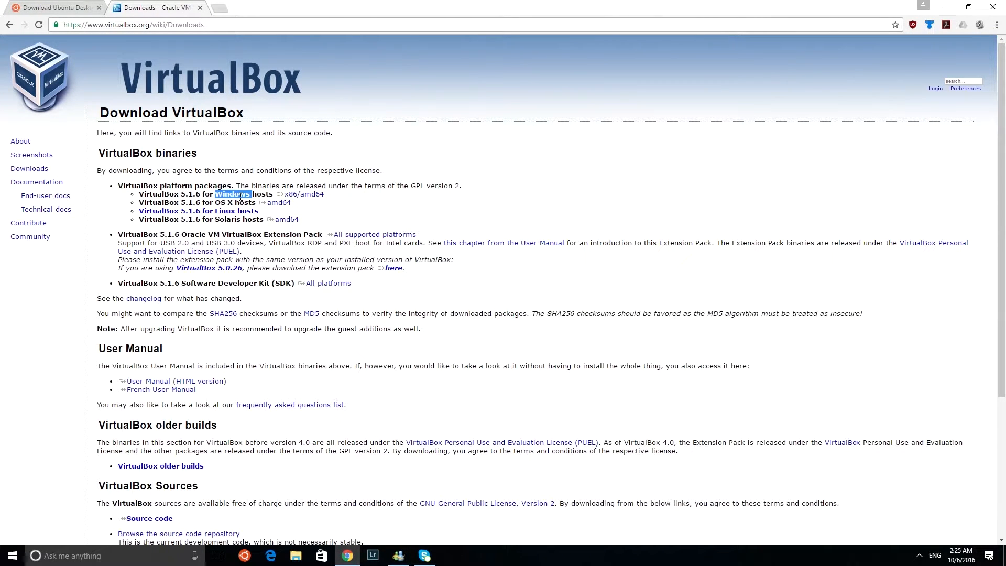
click(241, 195)
triple_click(223, 203)
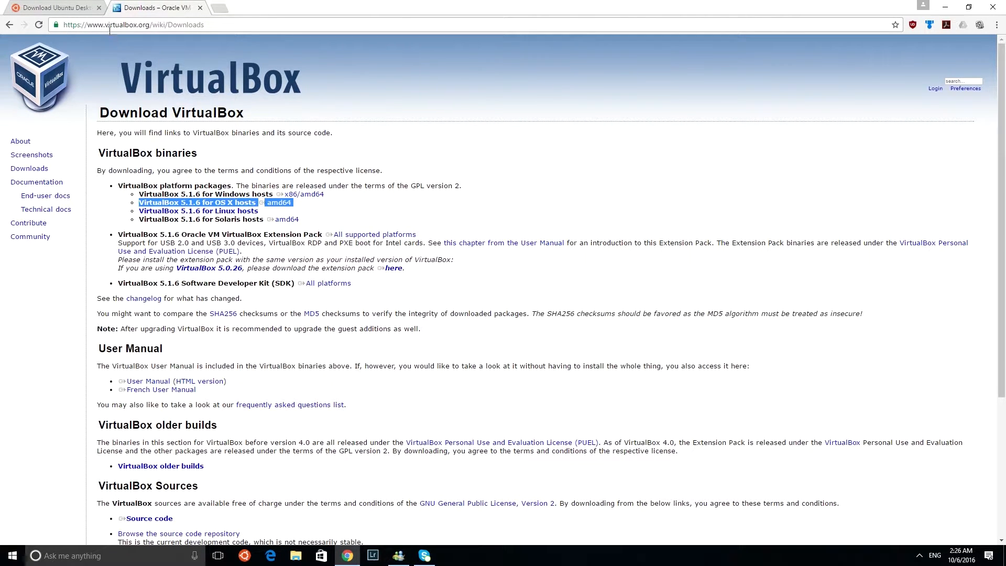
Look over the Ubuntu 16.04.1 LTS desktop download page and its alternative downloads, and close the browser
click(61, 7)
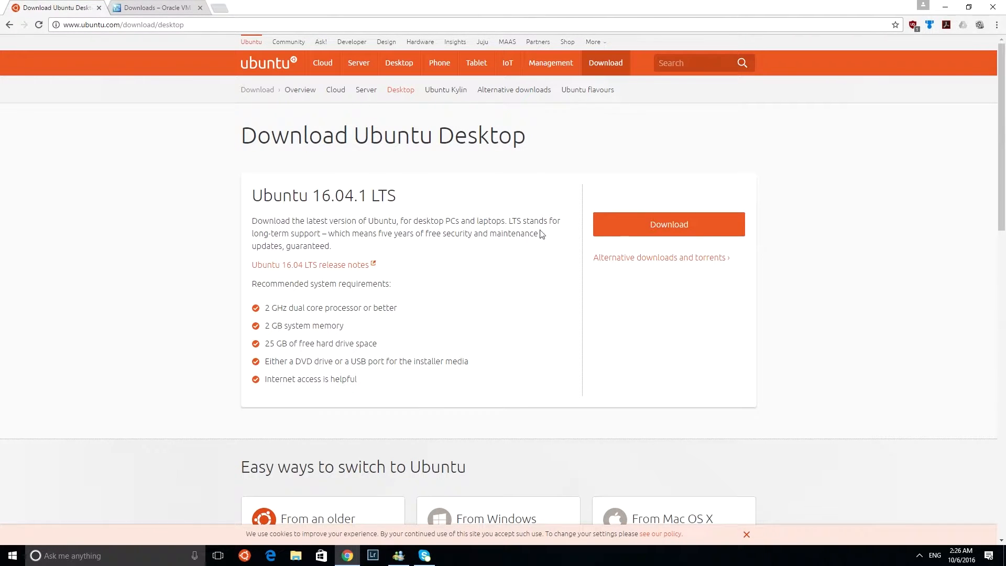
triple_click(333, 196)
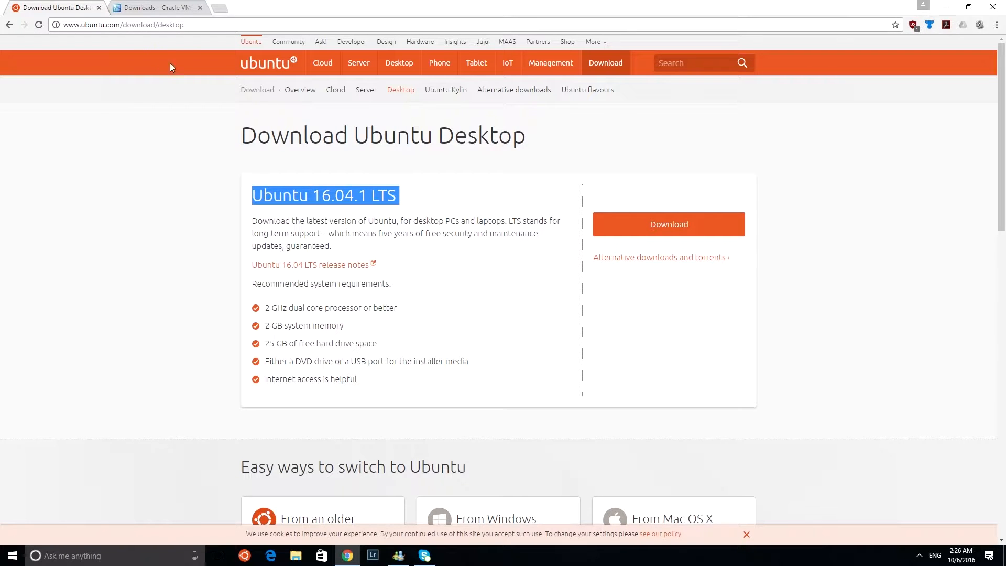
click(682, 258)
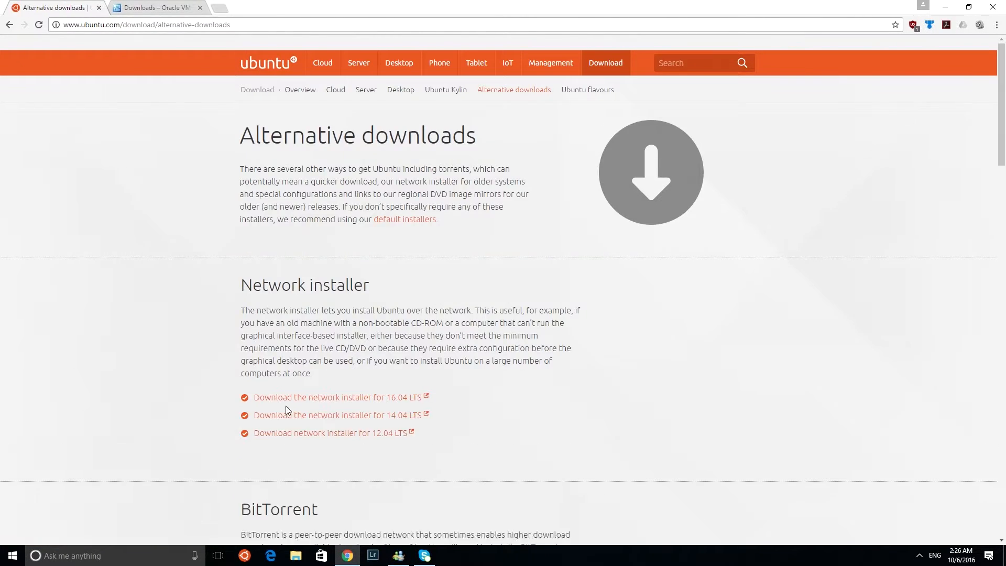
scroll(287, 410, down, 3)
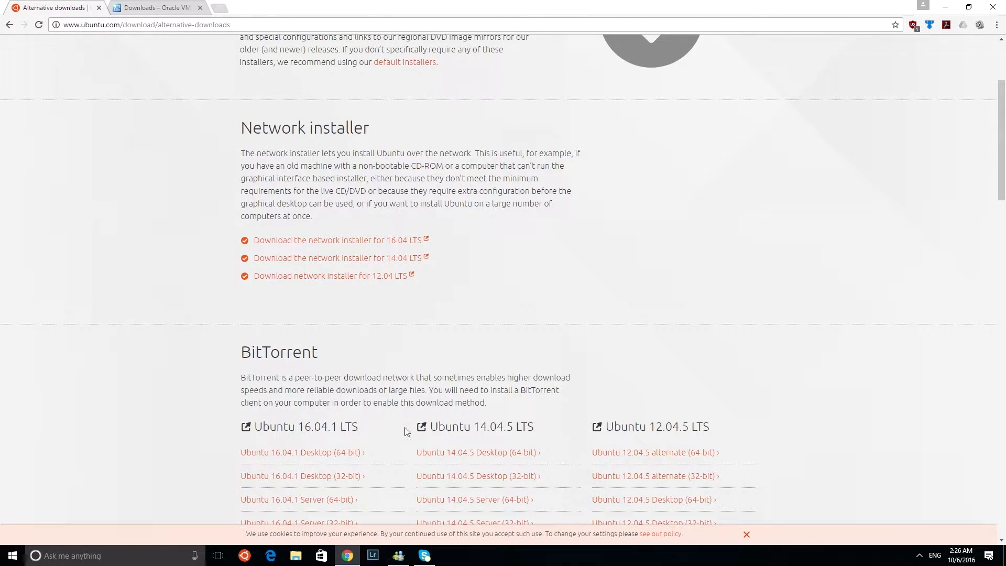
click(994, 7)
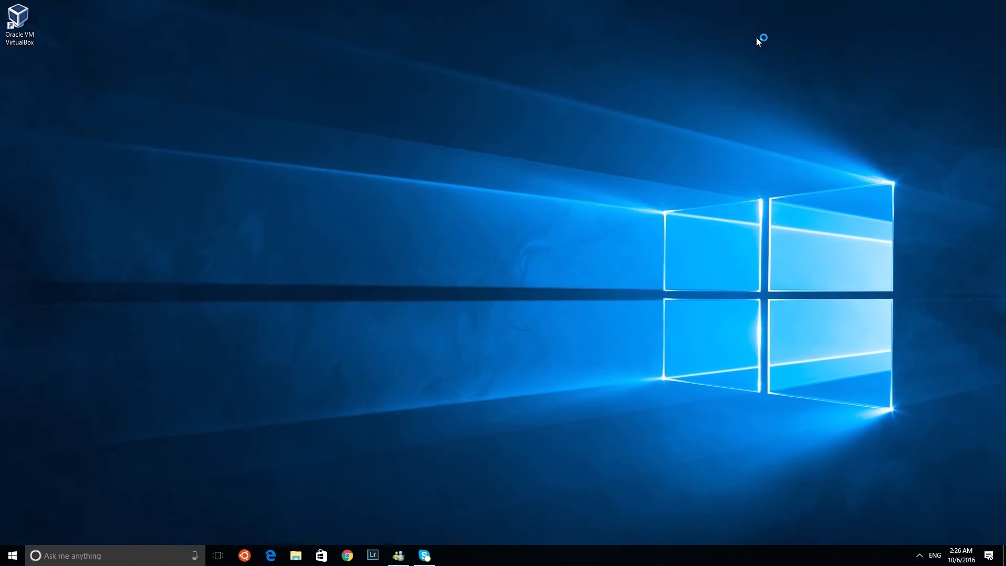
Launch Oracle VM VirtualBox and start a new virtual machine named UbuntuVM-1 with type Linux and version Ubuntu (64-bit)
double_click(19, 21)
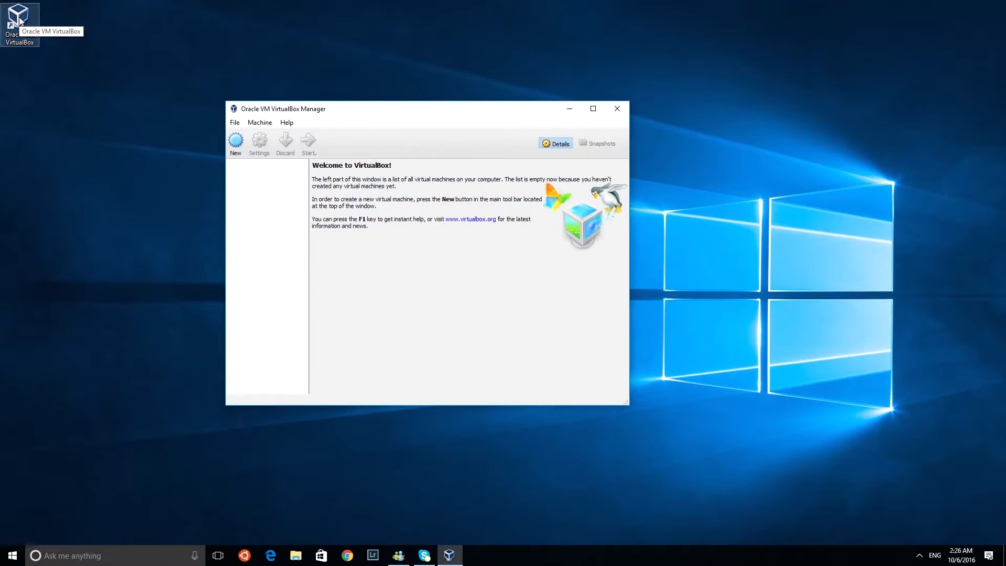
click(236, 142)
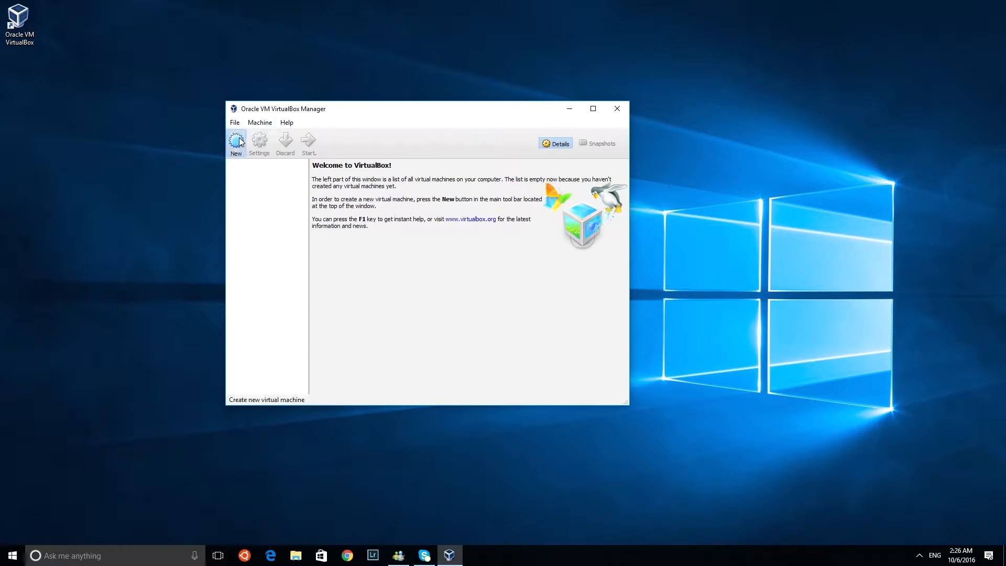
click(461, 277)
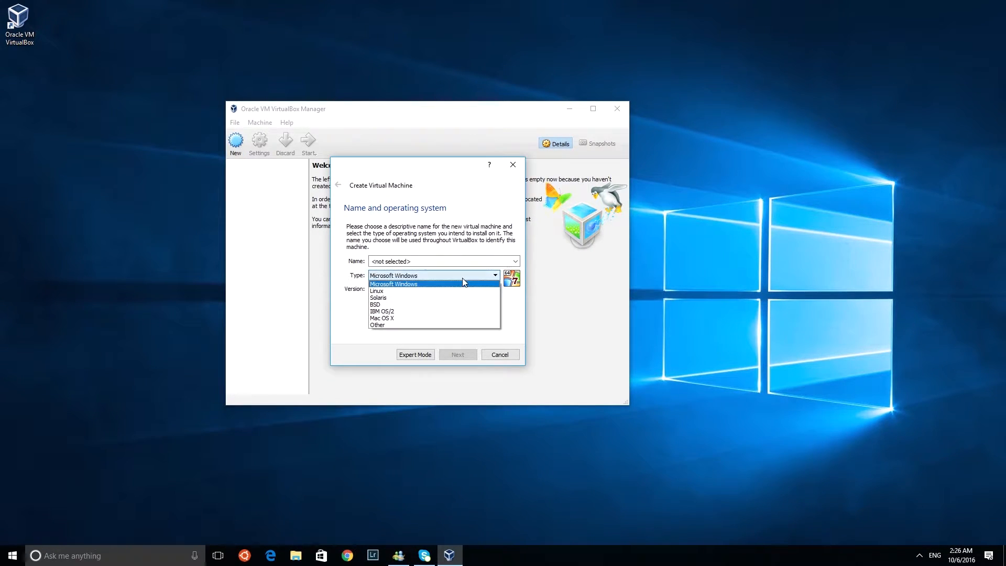
click(421, 291)
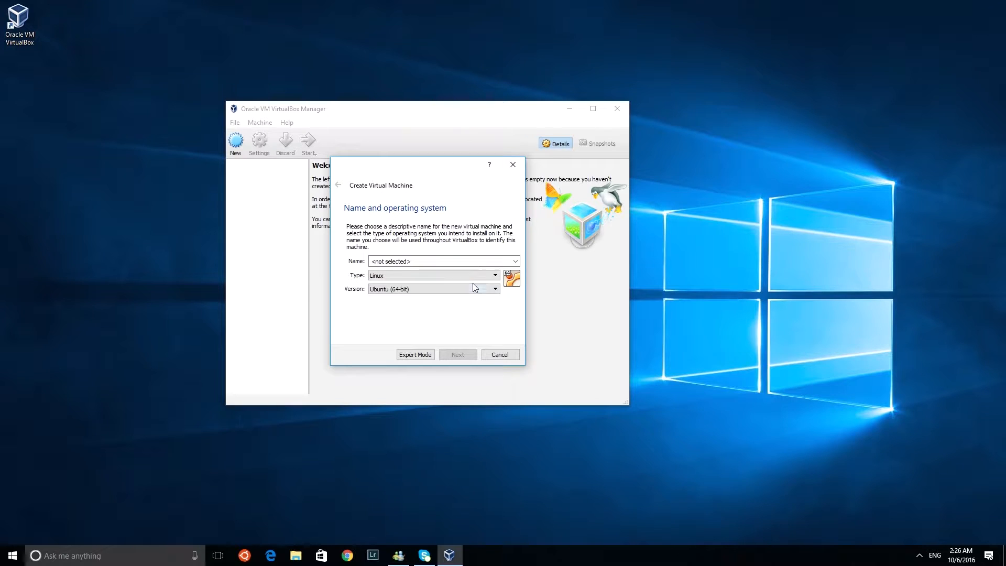
click(504, 261)
text(UbuntuVM-1)
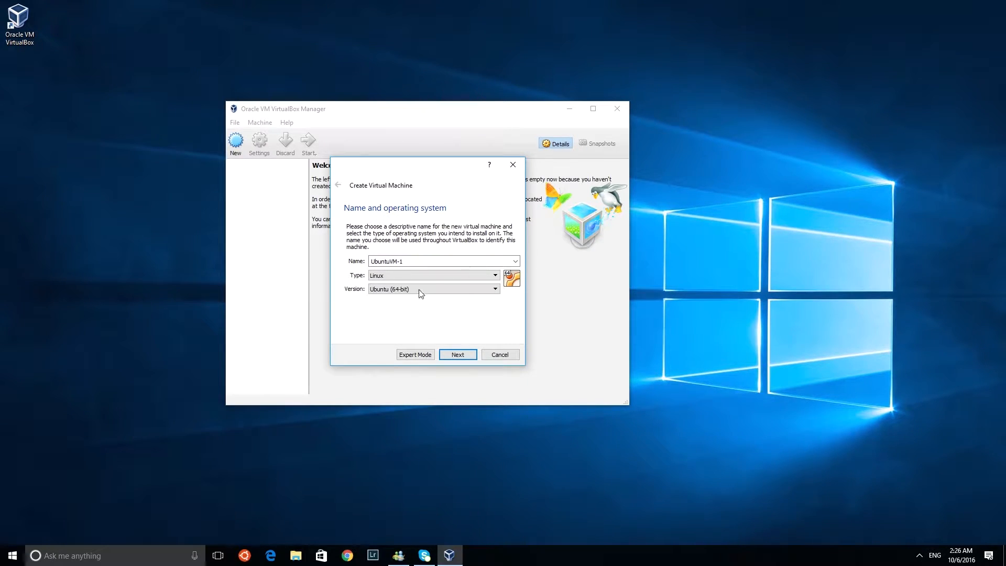
click(432, 293)
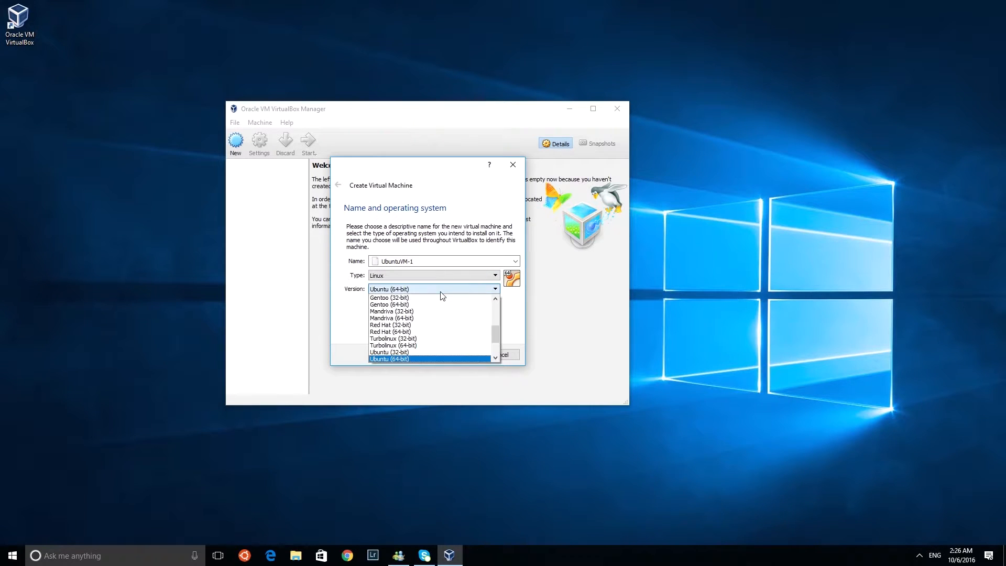
click(439, 290)
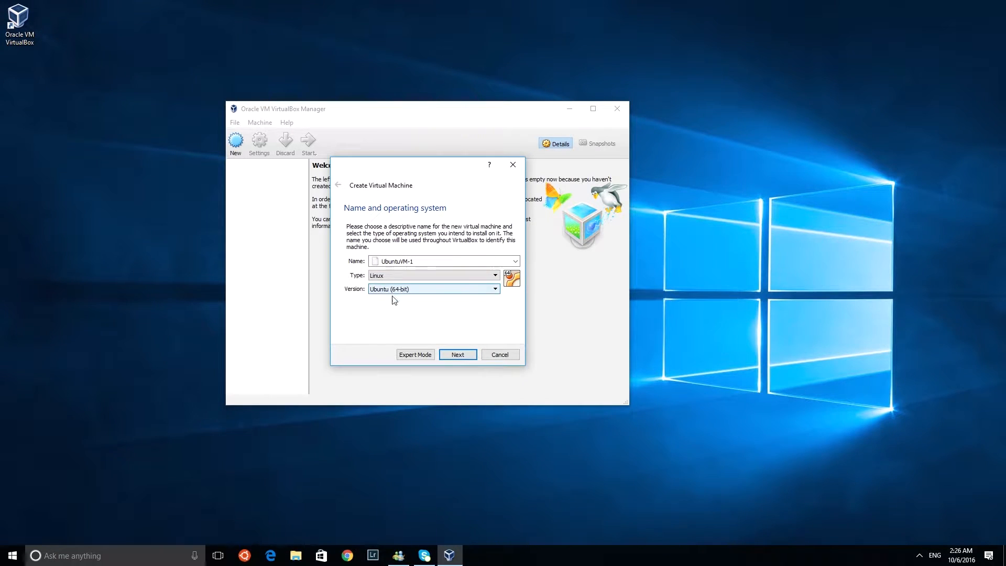
click(453, 357)
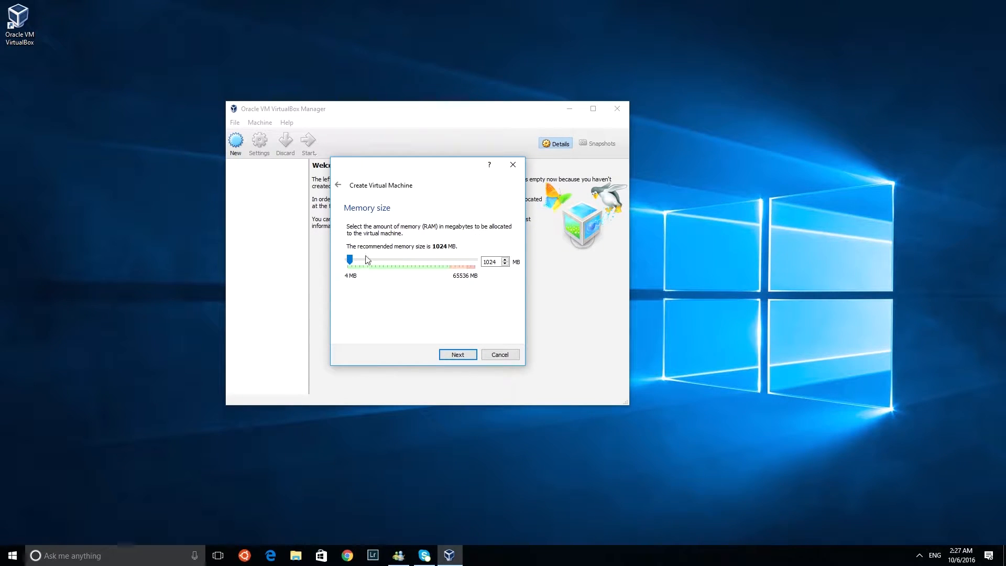
Allocate 2048 MB of memory to the new virtual machine
drag(351, 260, 380, 260)
drag(381, 258, 353, 250)
click(459, 355)
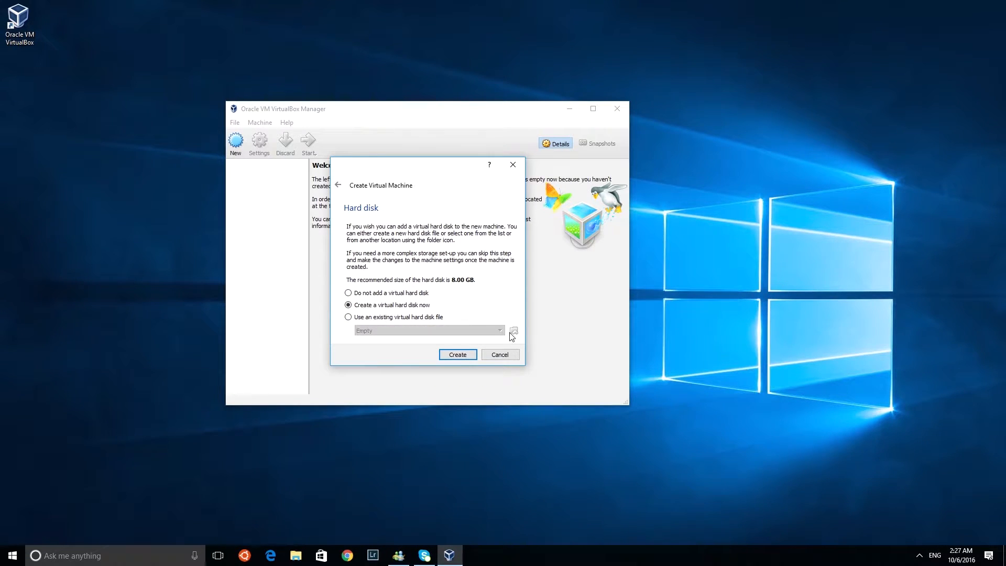
Choose to create a virtual hard disk now, as a dynamically allocated VDI (VirtualBox Disk Image)
click(459, 356)
click(460, 357)
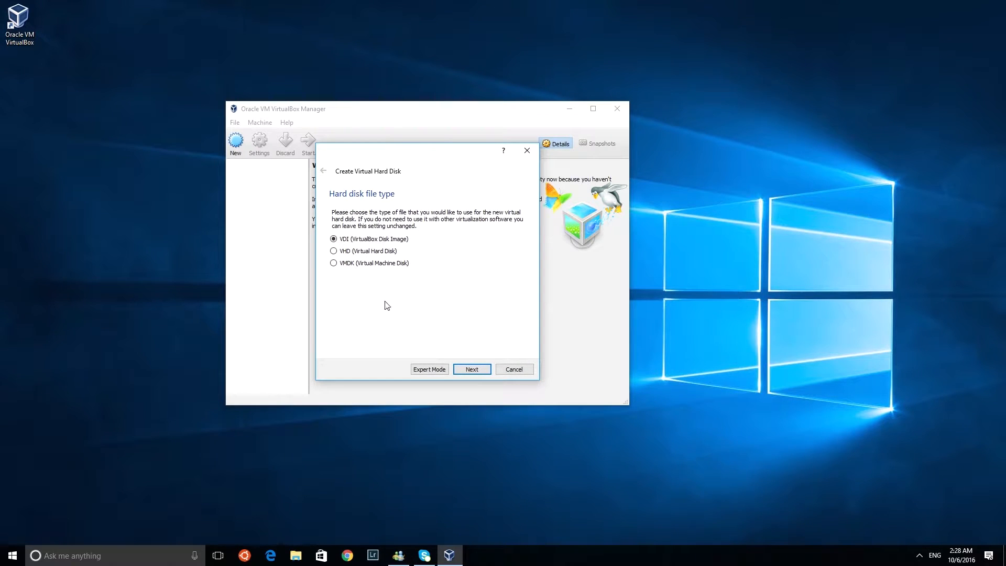
click(471, 369)
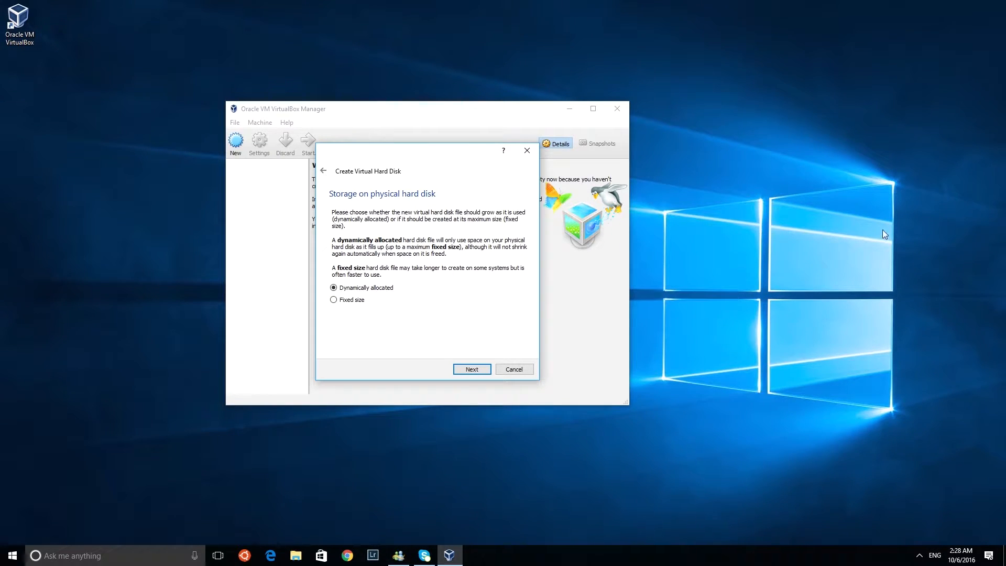
click(472, 369)
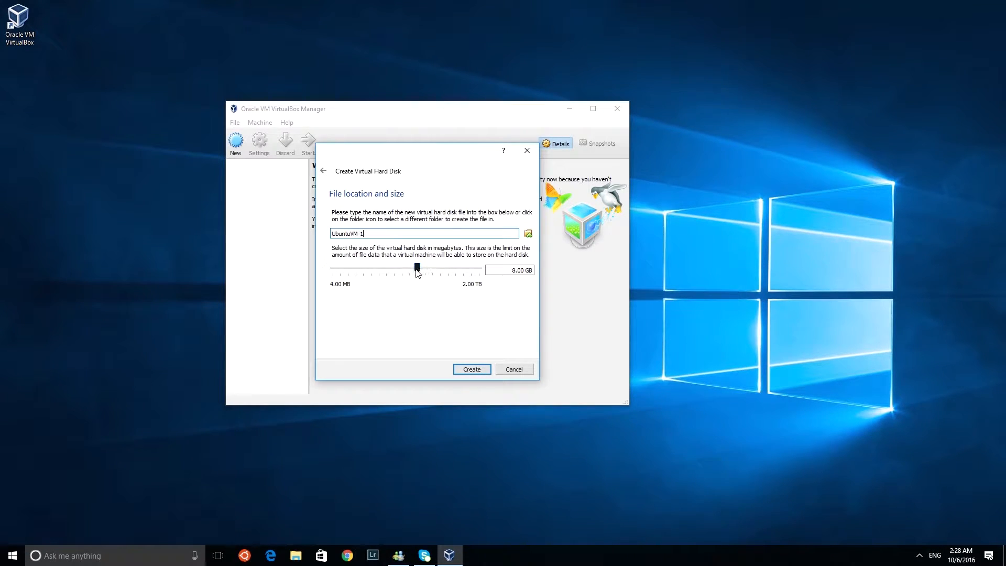
Create the virtual hard disk with a size of 20.13 GB, stored as UbuntuVM-1.vdi in the VMDrives folder on drive D
drag(418, 271, 429, 272)
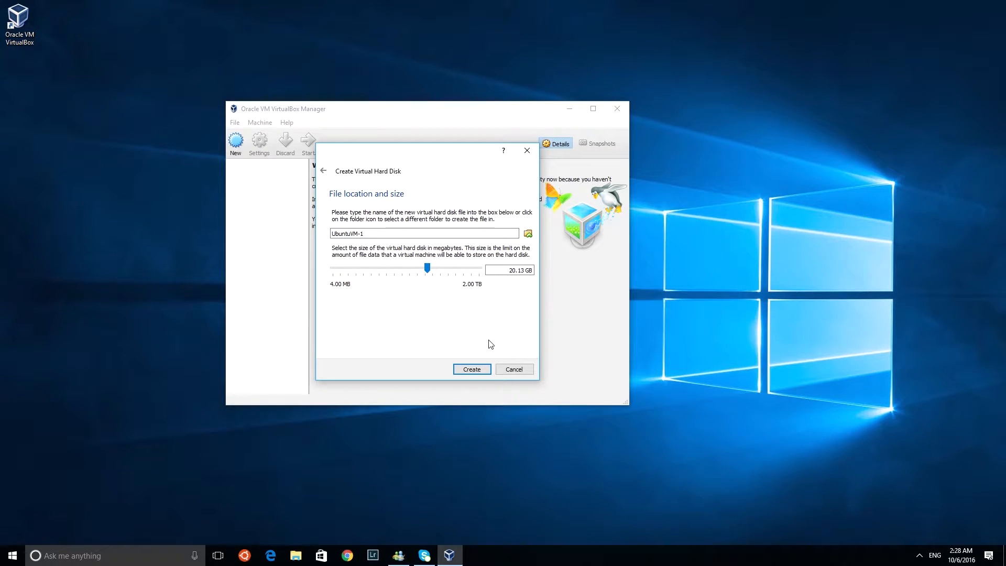
click(528, 233)
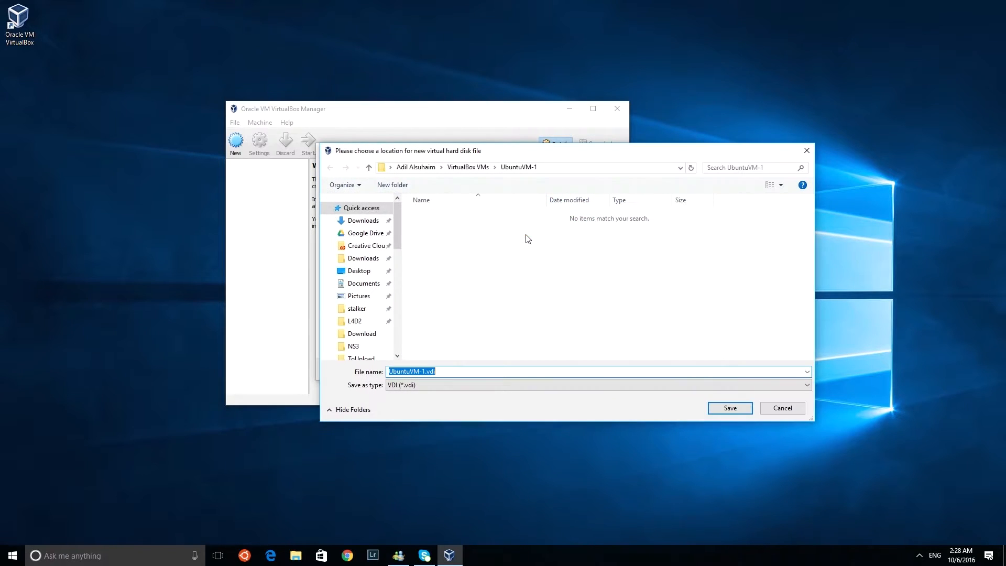
drag(397, 239, 406, 326)
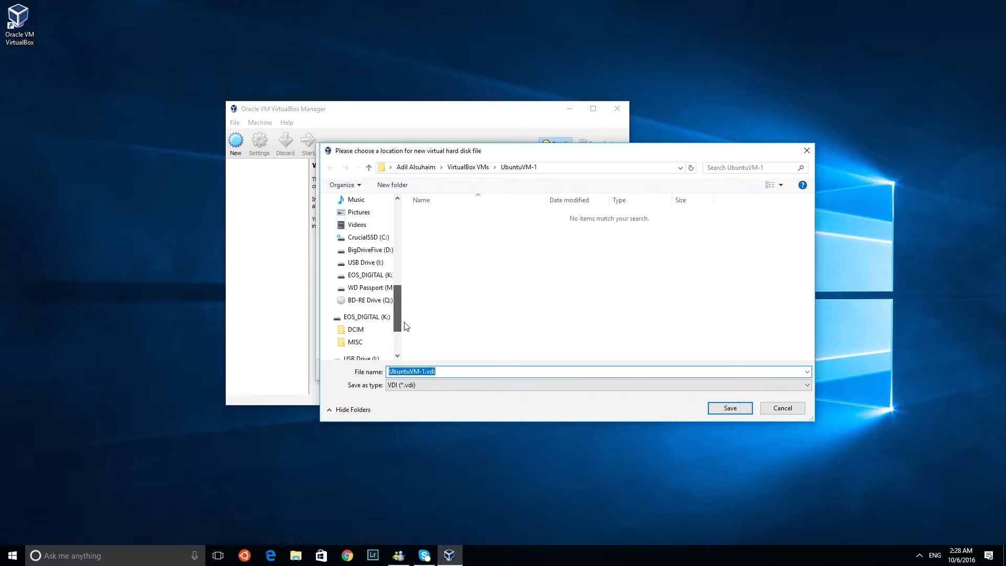
click(375, 254)
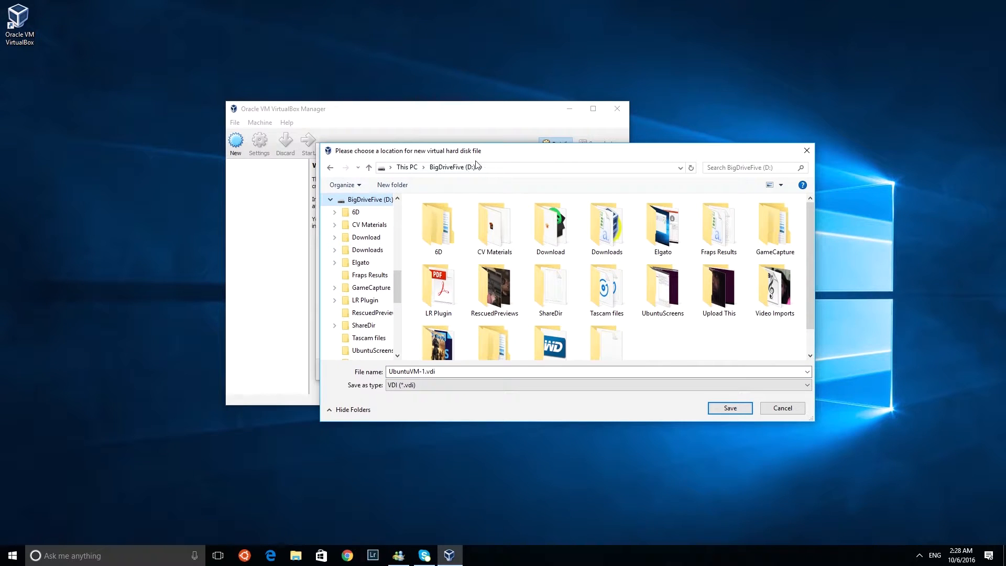
scroll(510, 281, down, 1)
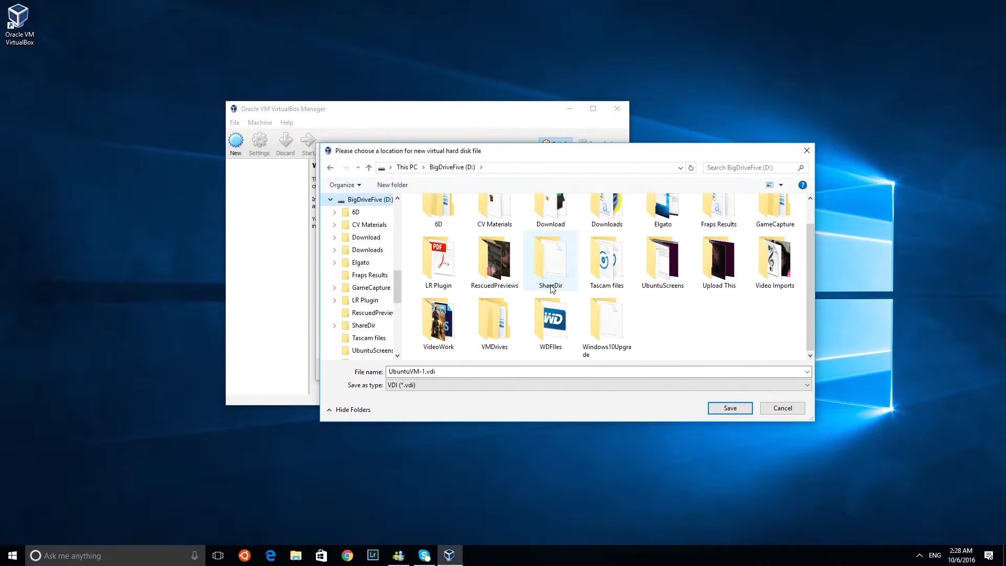
double_click(493, 319)
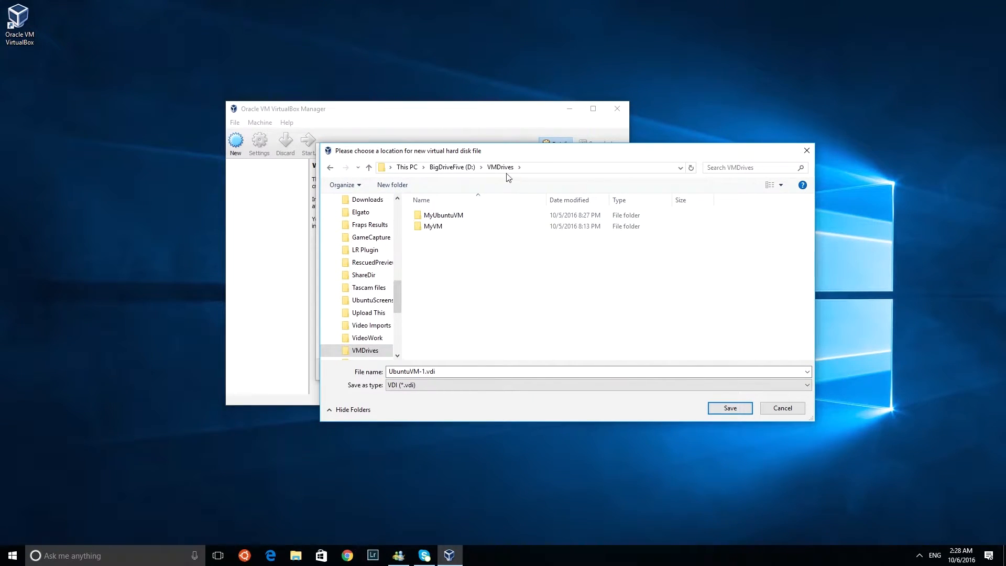
click(740, 409)
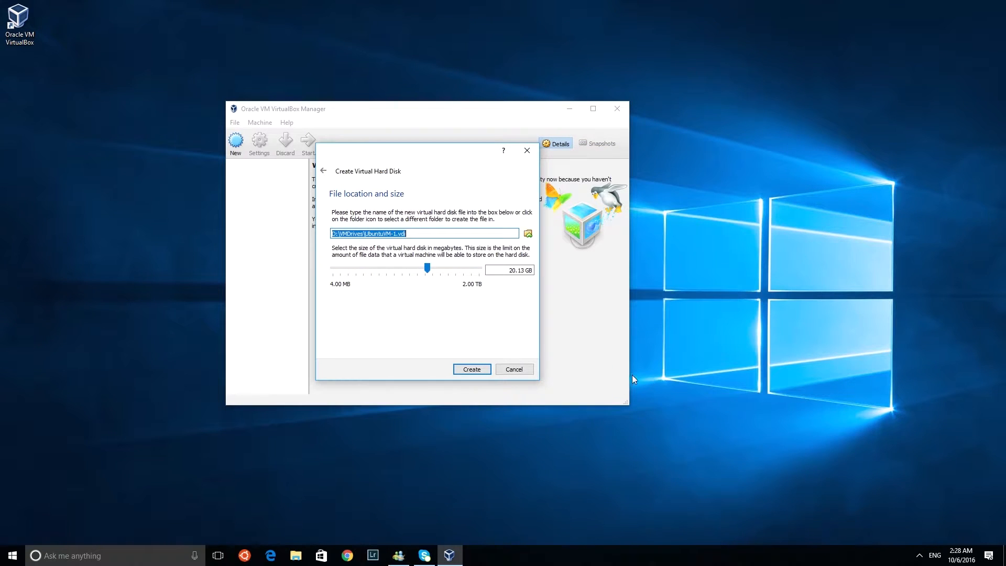
click(475, 370)
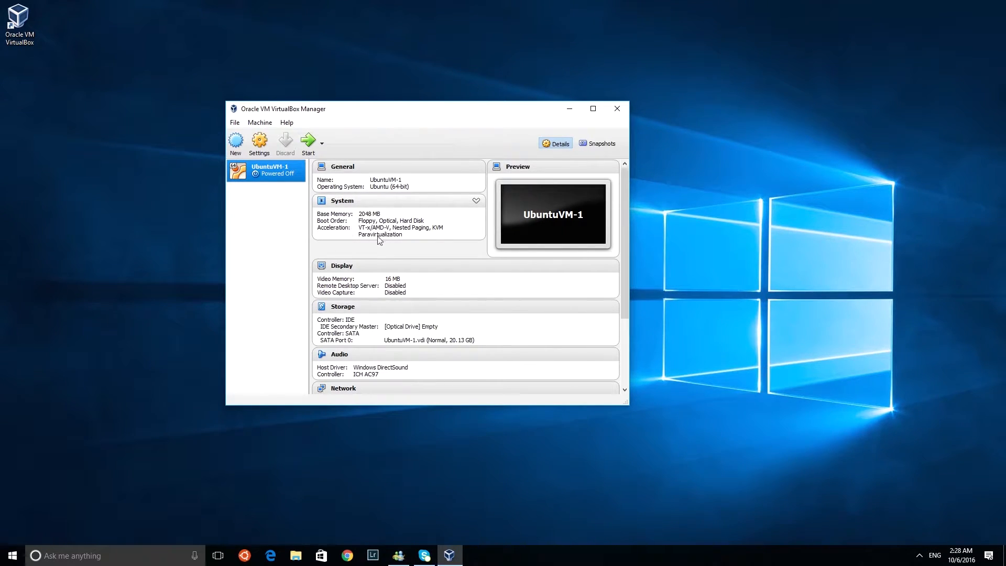
Attach the disk image ubuntu-14.04.4-desktop-amd64.iso to the optical drive of UbuntuVM-1
click(477, 202)
click(477, 201)
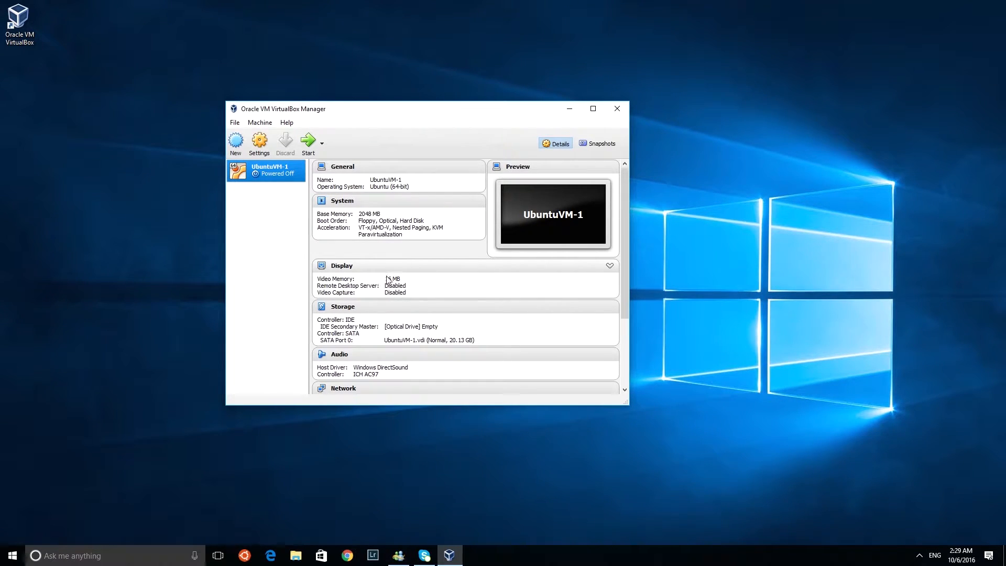
click(426, 328)
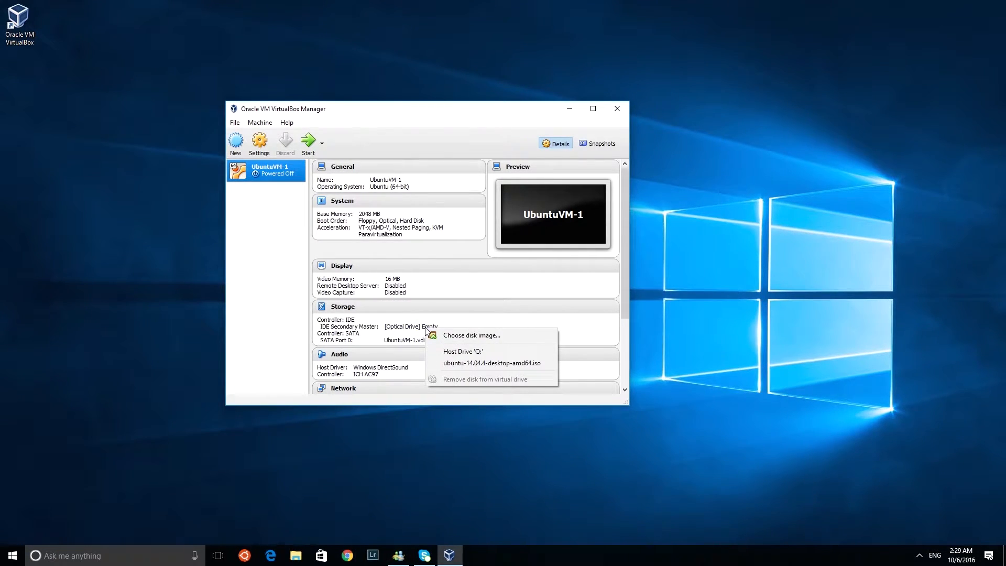
click(476, 338)
click(477, 343)
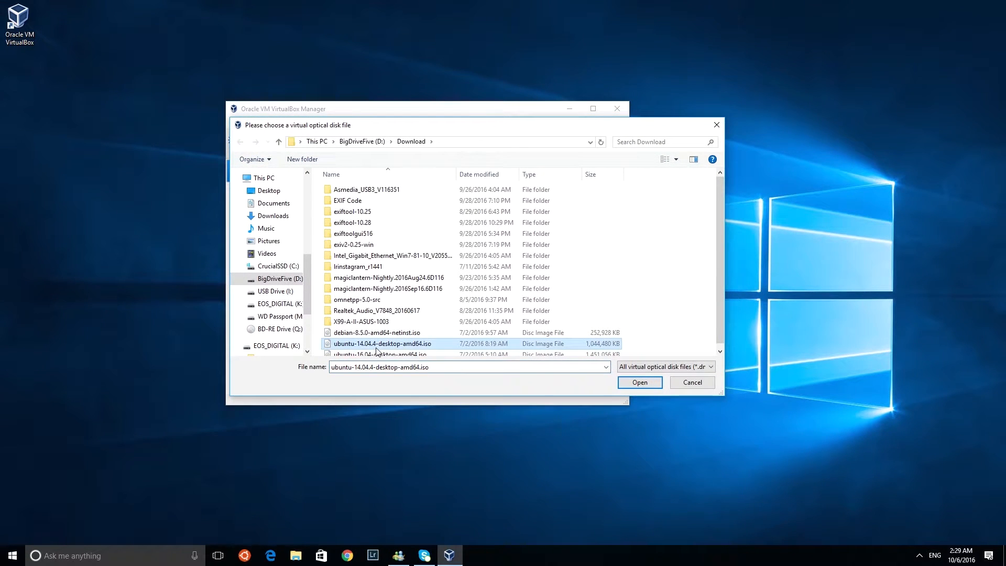
click(640, 378)
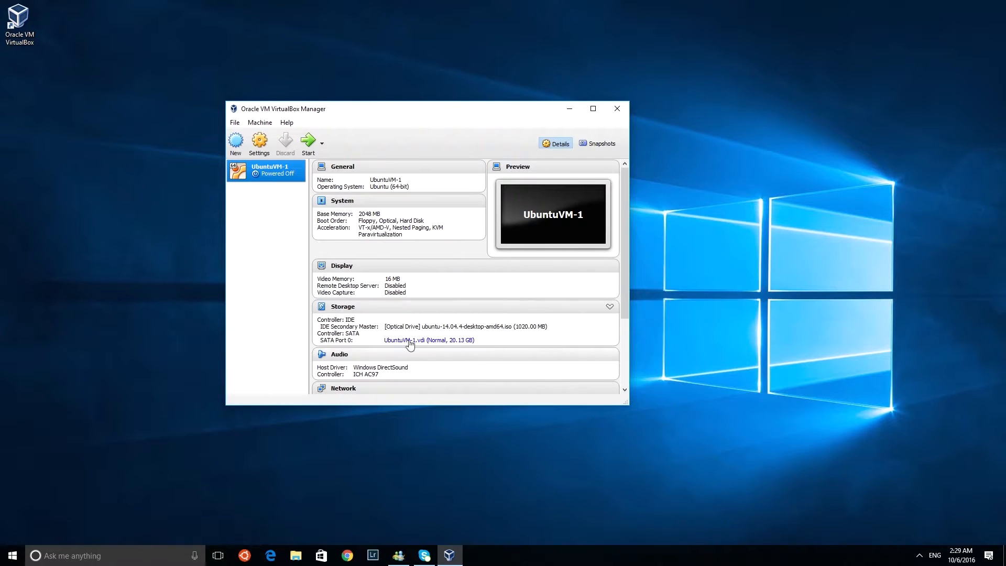
Review the machine's details and its general and system settings, and set the display's video memory to 128 MB
scroll(541, 329, down, 1)
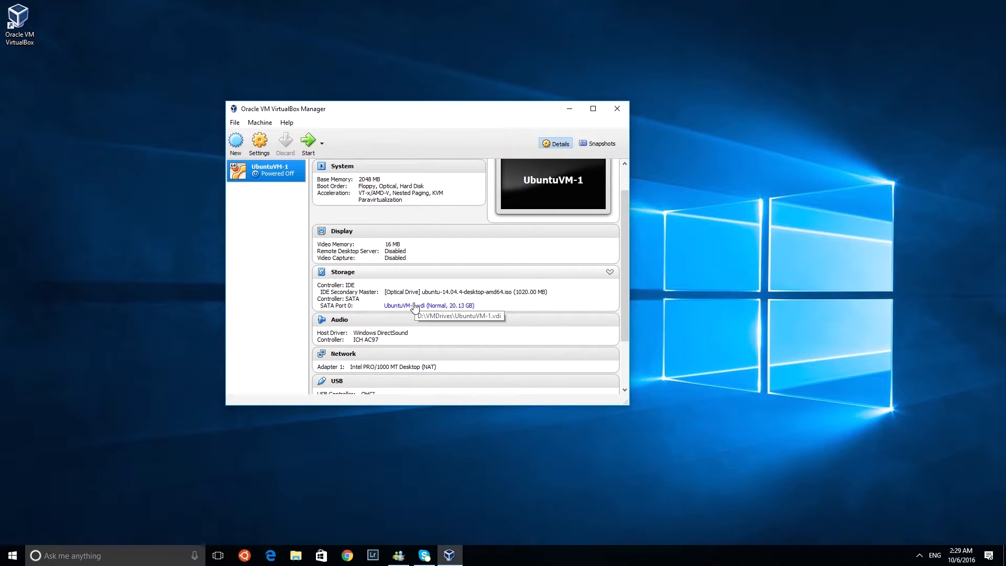
scroll(391, 319, down, 2)
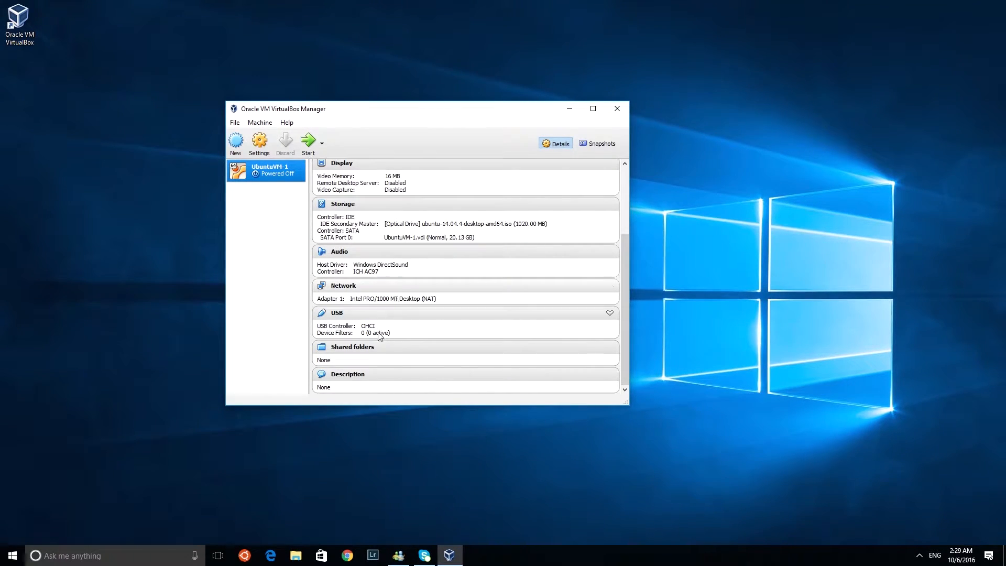
click(265, 146)
click(374, 177)
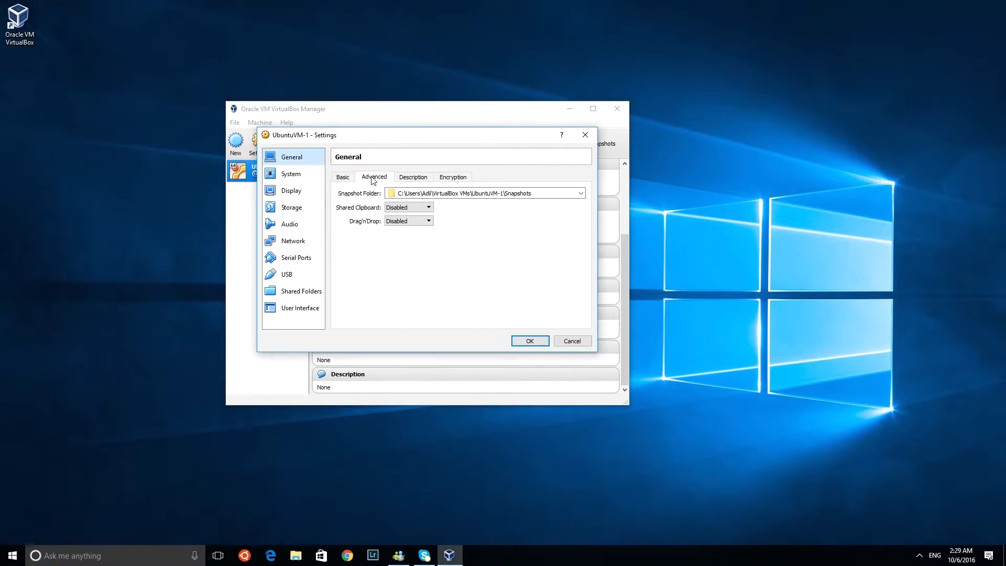
click(404, 178)
click(291, 175)
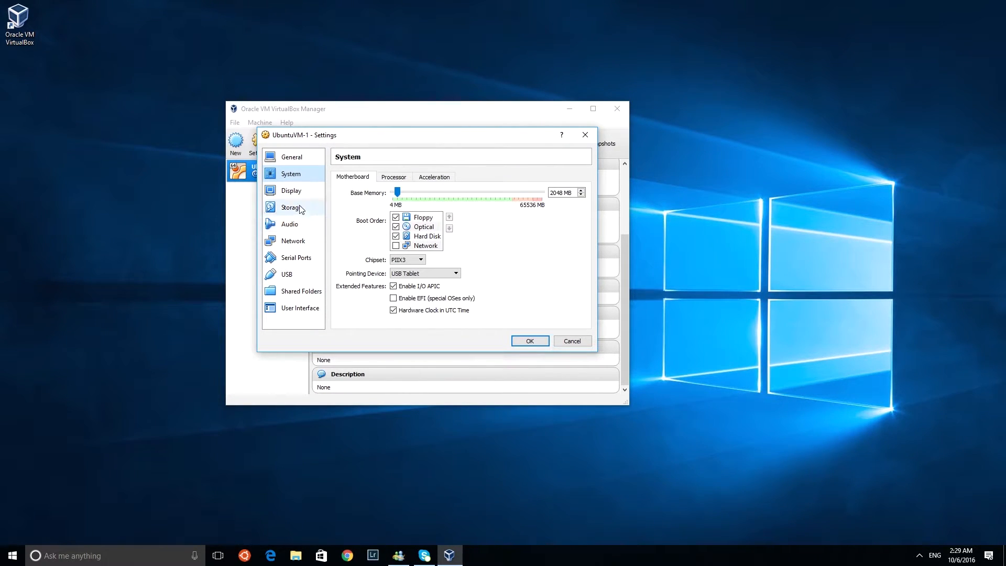
click(292, 191)
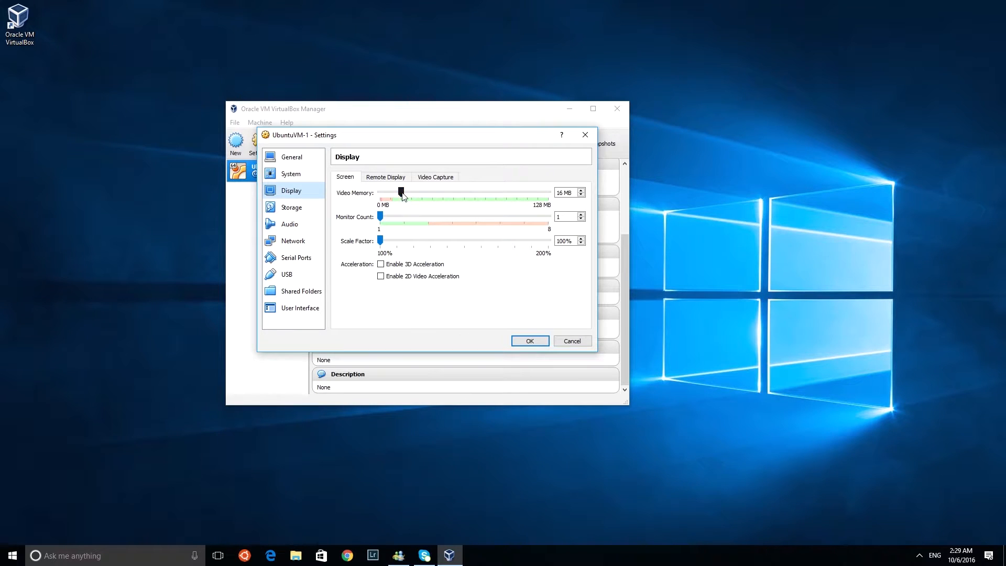
drag(402, 193, 548, 193)
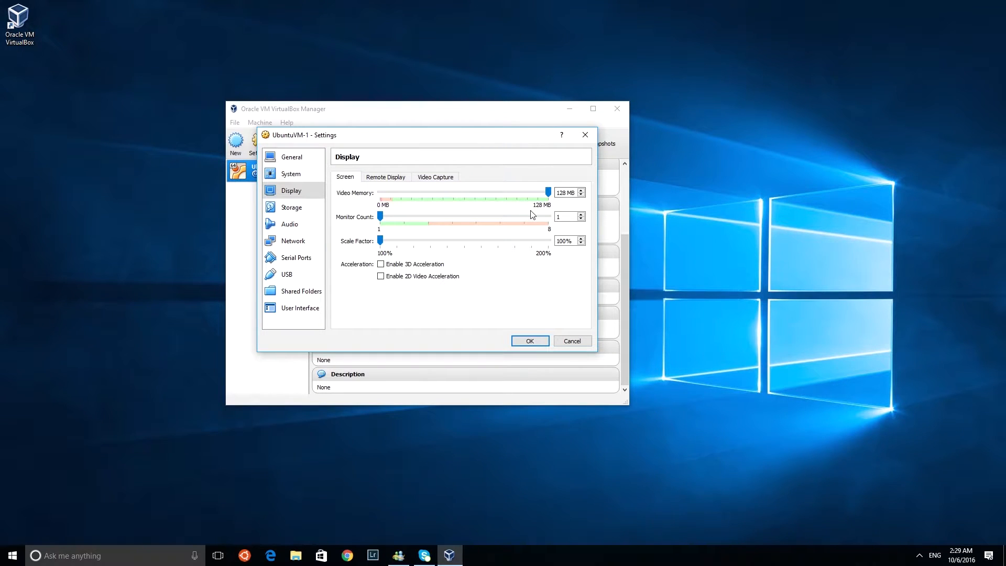
Examine the storage settings, comparing the attributes of UbuntuVM-1.vdi, the IDE controller and the attached Ubuntu disk image
click(293, 208)
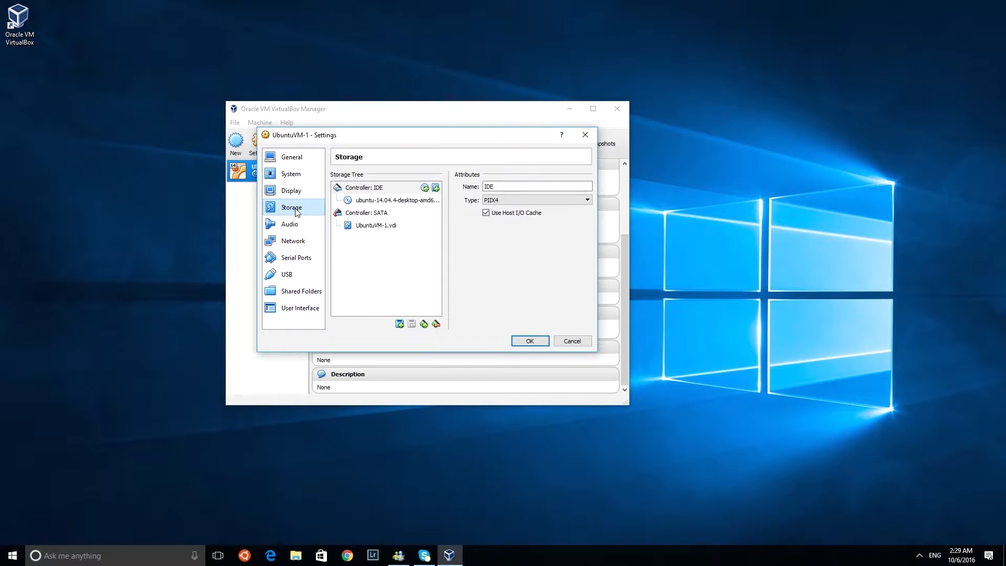
click(375, 228)
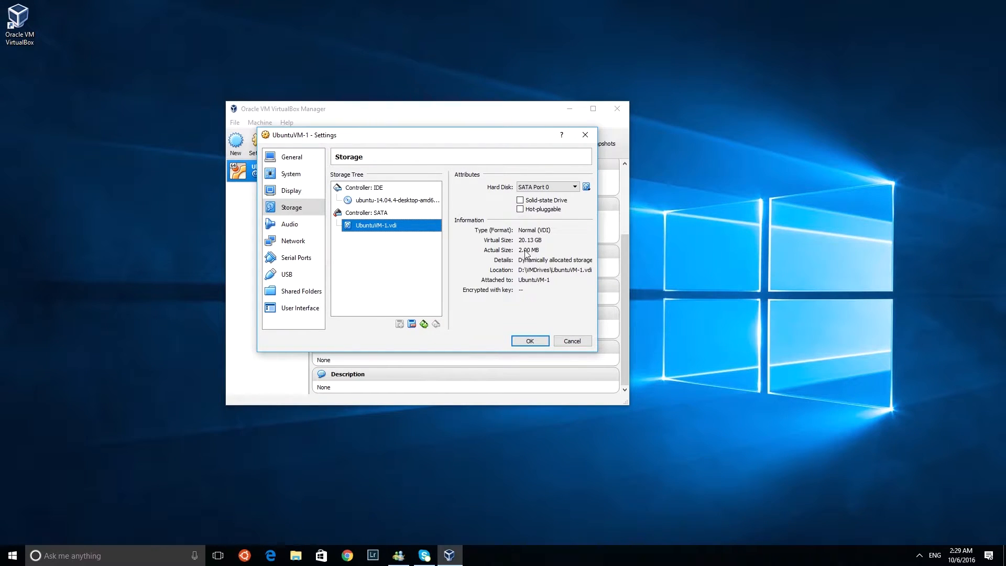
click(374, 200)
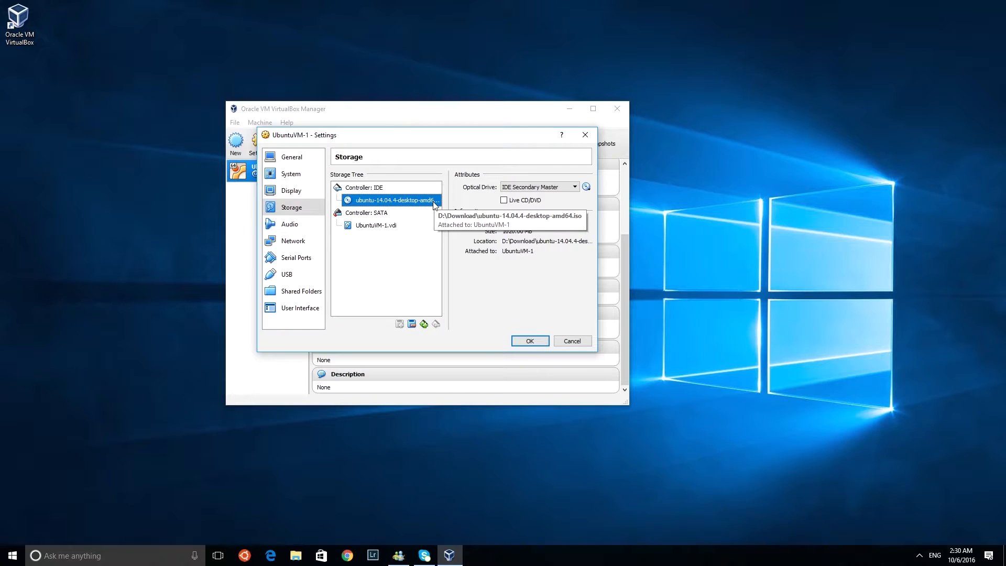
click(366, 190)
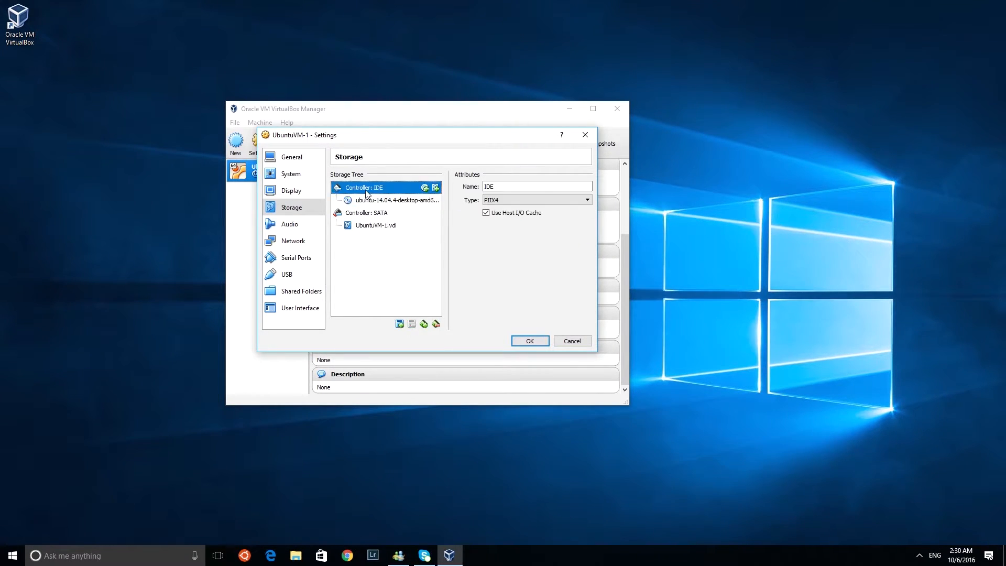
click(391, 202)
click(372, 192)
click(382, 202)
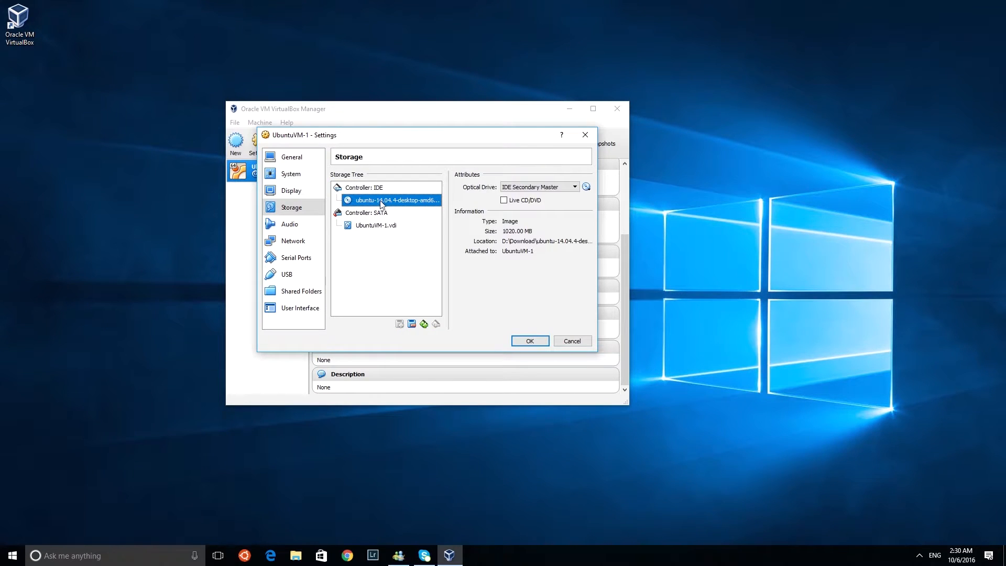
Check the audio, network, serial port, USB and shared folder settings, including the available USB devices, and save the machine's settings
click(290, 224)
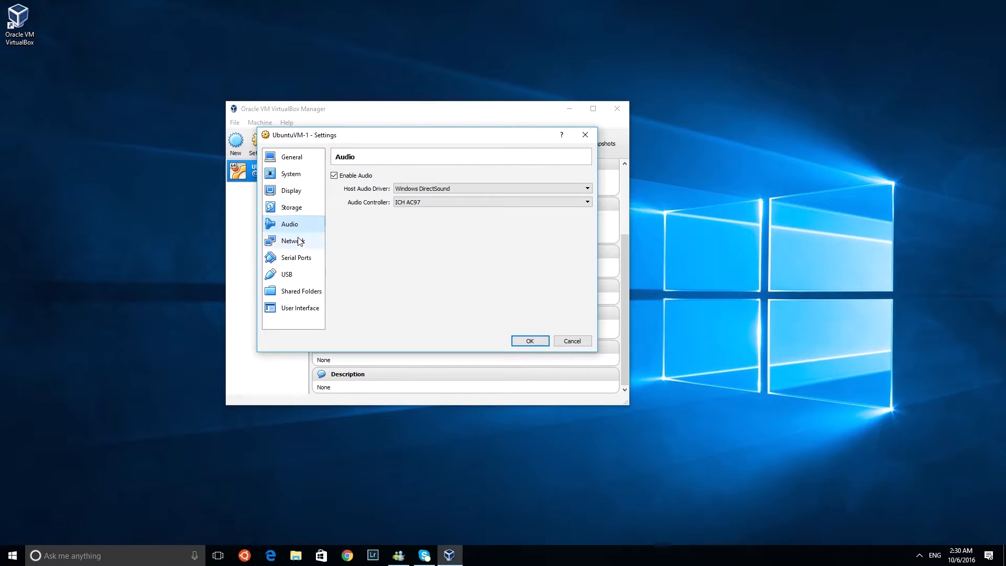
click(299, 242)
click(297, 257)
click(294, 272)
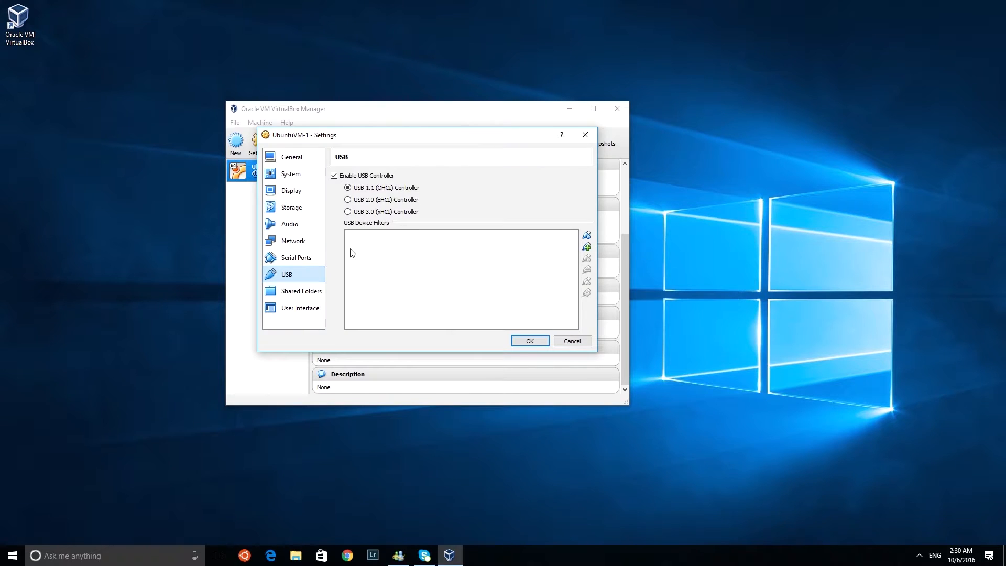
click(587, 247)
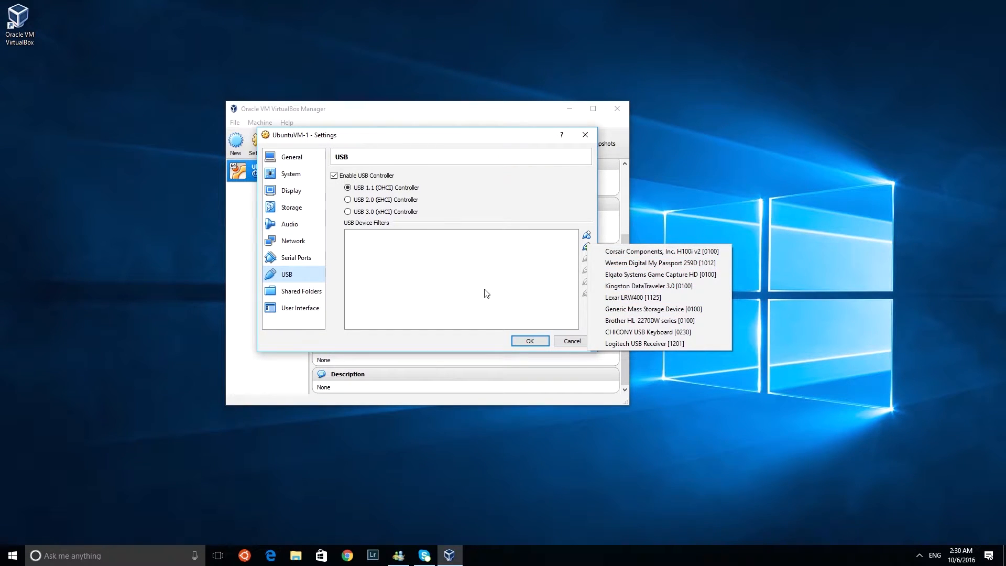
click(479, 272)
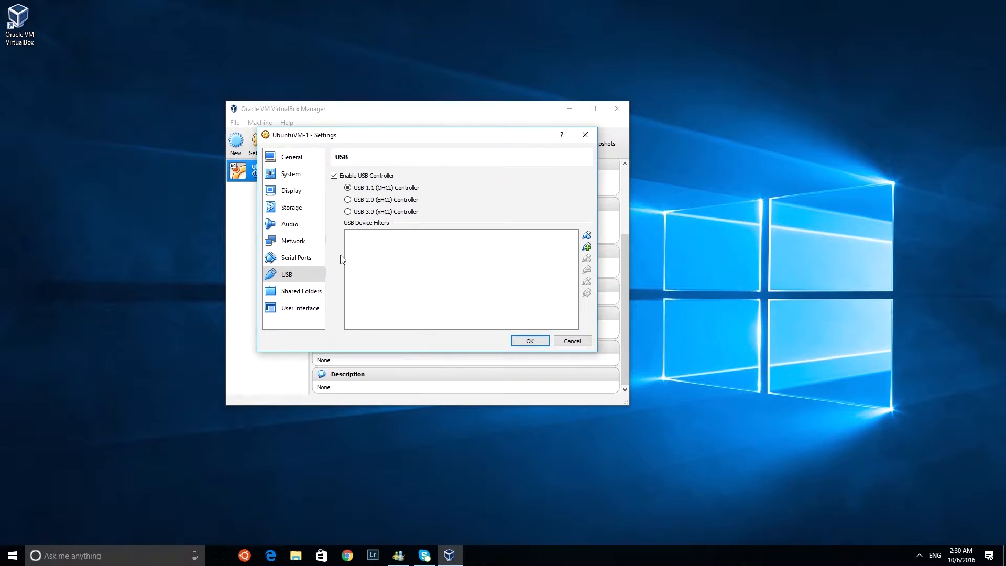
click(301, 292)
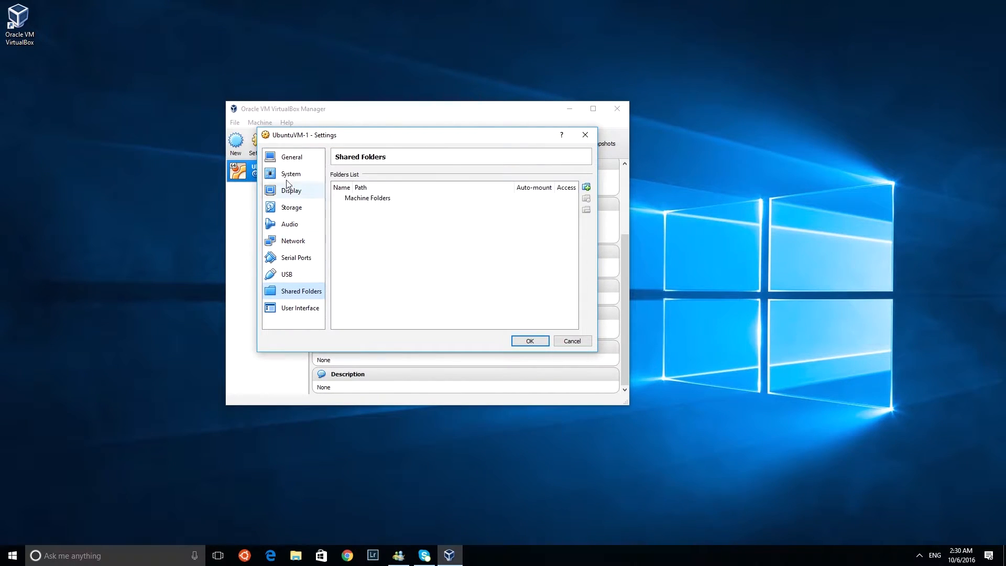
click(284, 161)
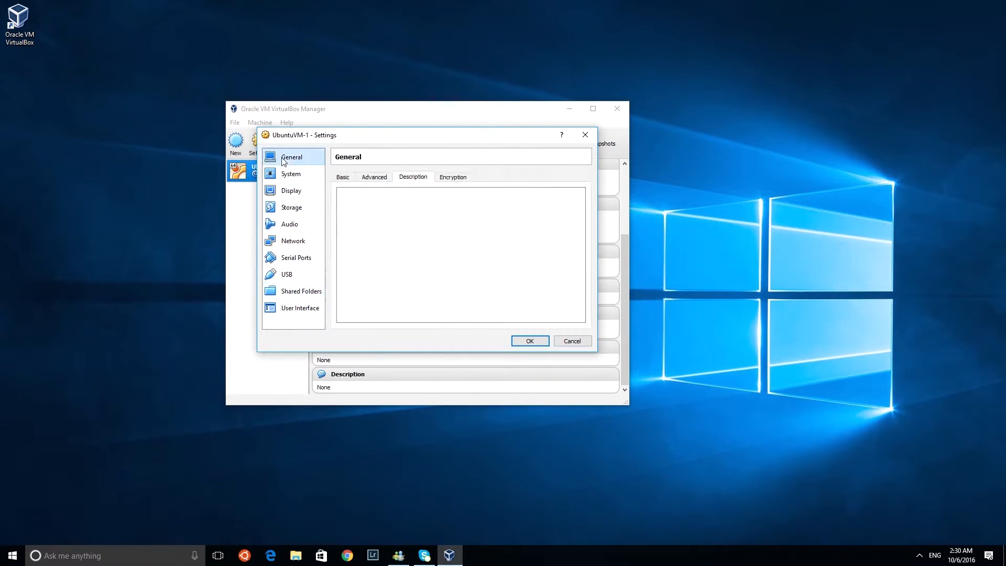
click(529, 341)
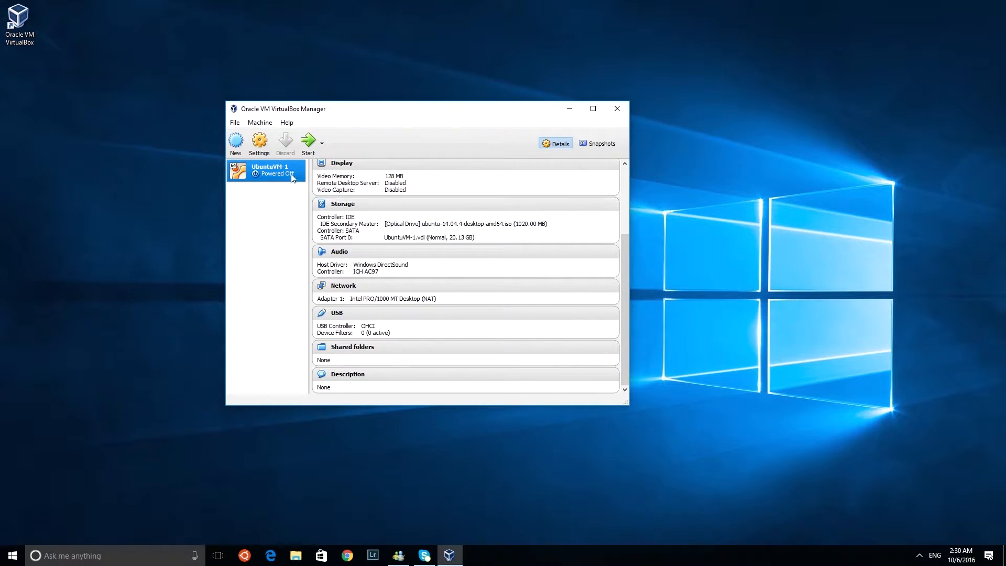
Start UbuntuVM-1, dismiss the keyboard capture notice and maximize the virtual machine's window
click(307, 144)
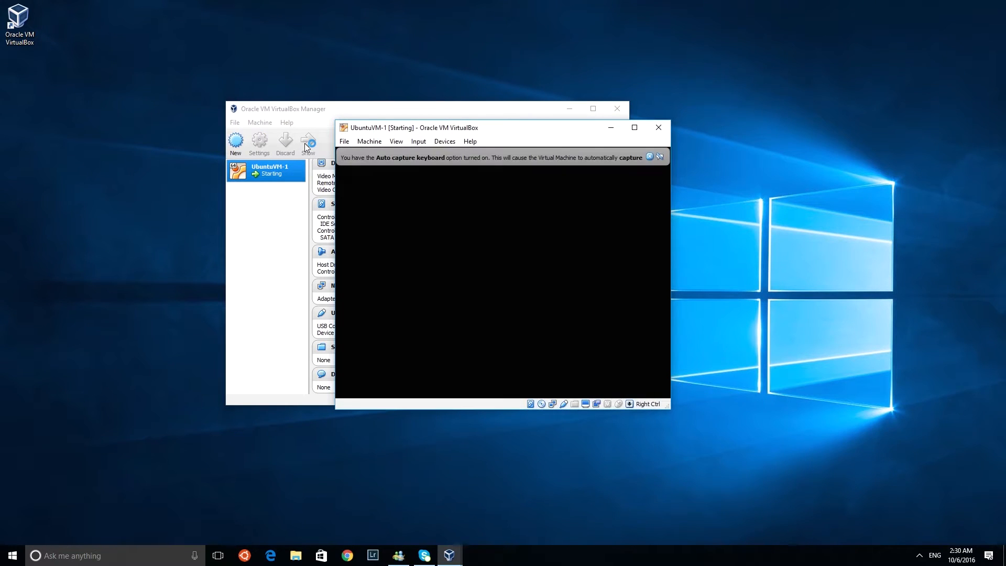
click(649, 157)
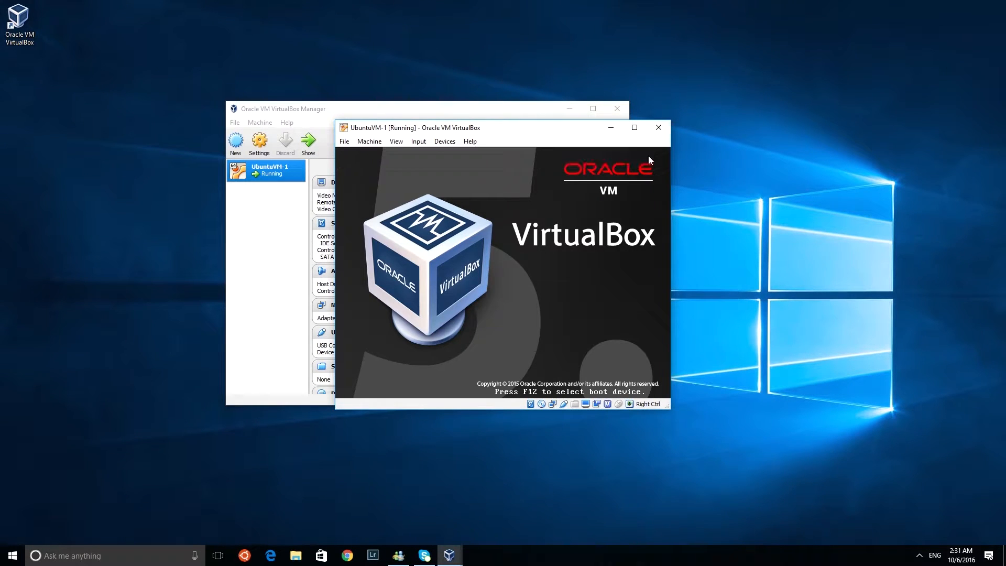
double_click(576, 134)
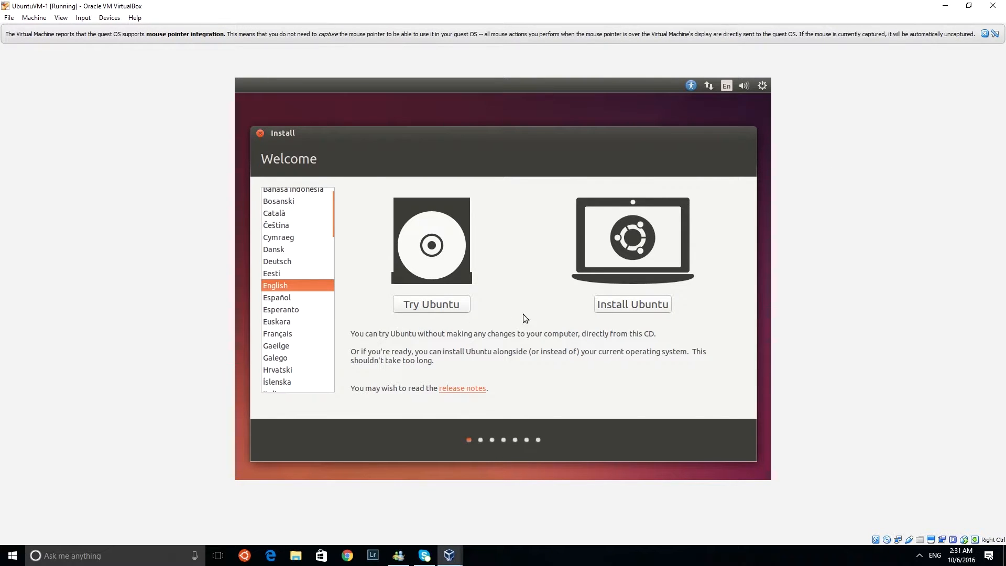
Begin installing Ubuntu in English, with updates downloaded while installing, and proceed to the installation type
click(621, 306)
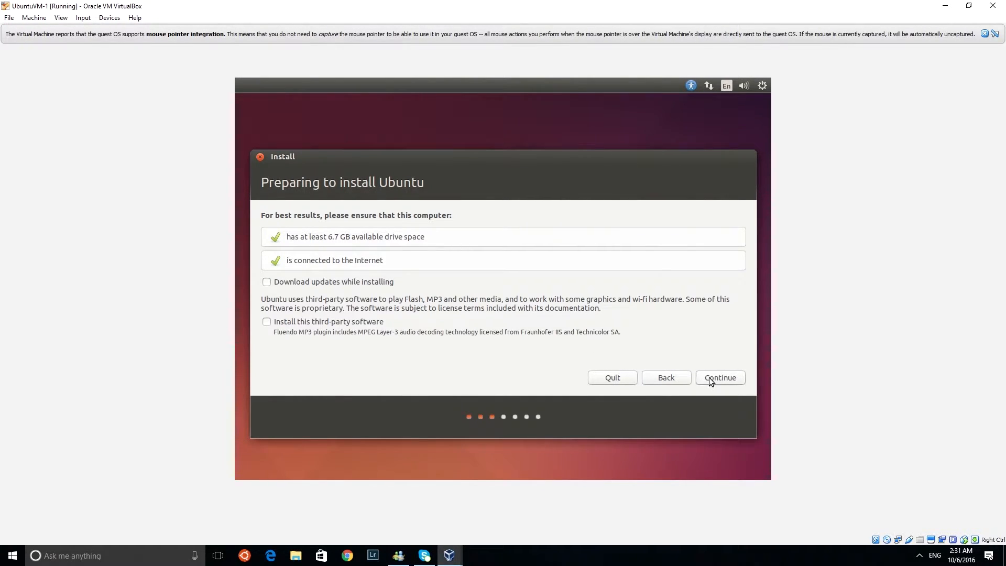
click(348, 283)
click(712, 378)
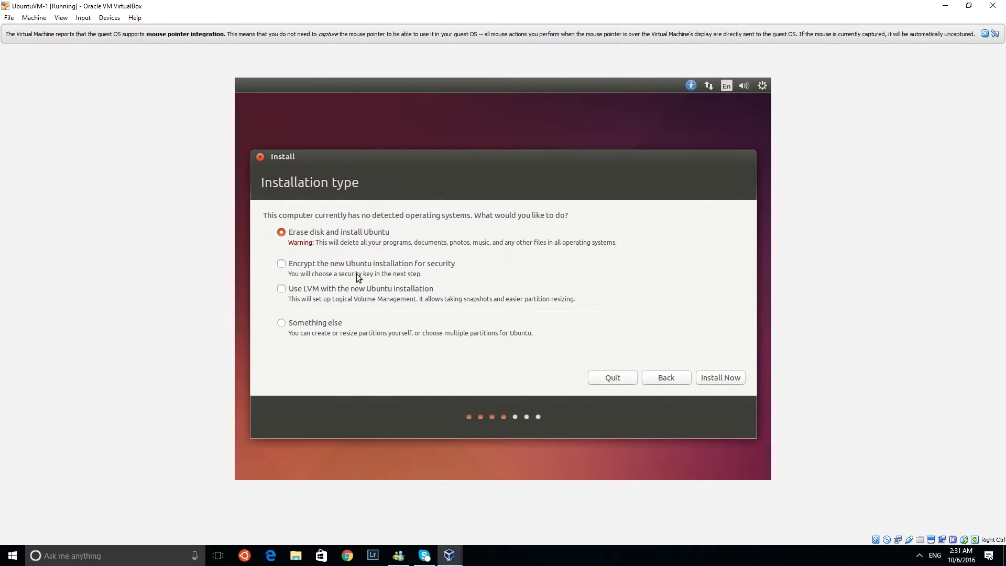
click(327, 321)
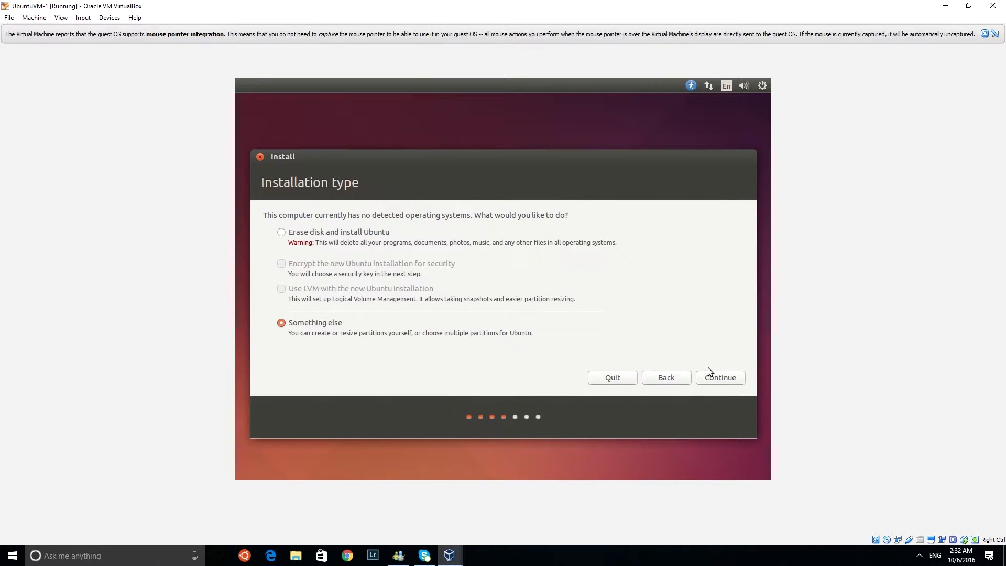
click(720, 383)
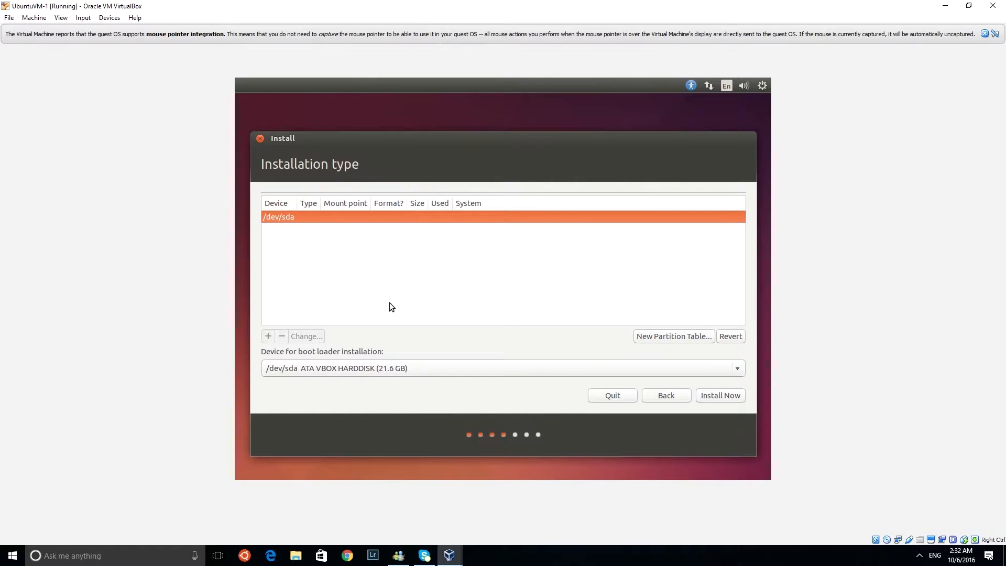
click(662, 395)
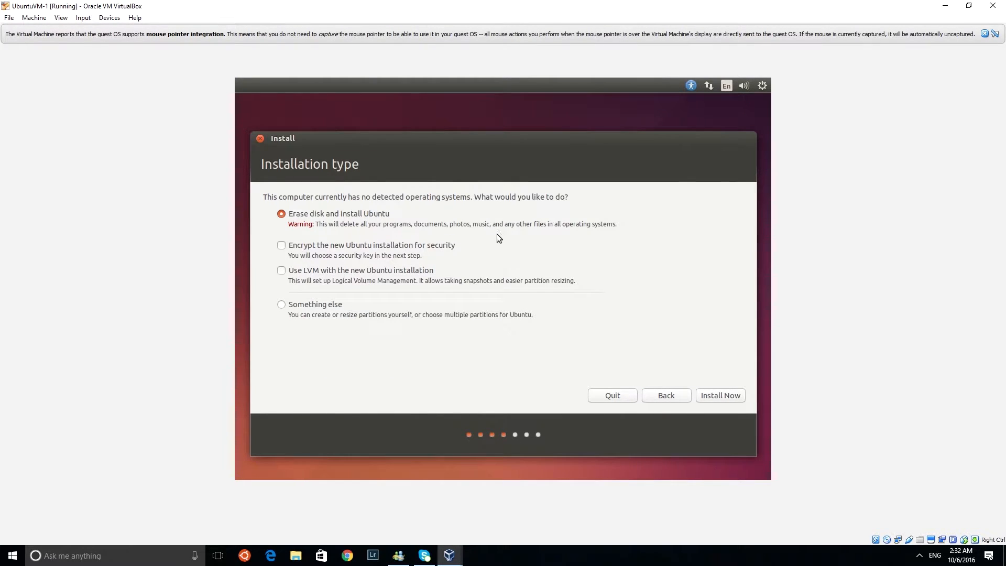
Install Ubuntu by erasing the disk and writing the partition changes, and accept the English (US) keyboard layout
click(709, 397)
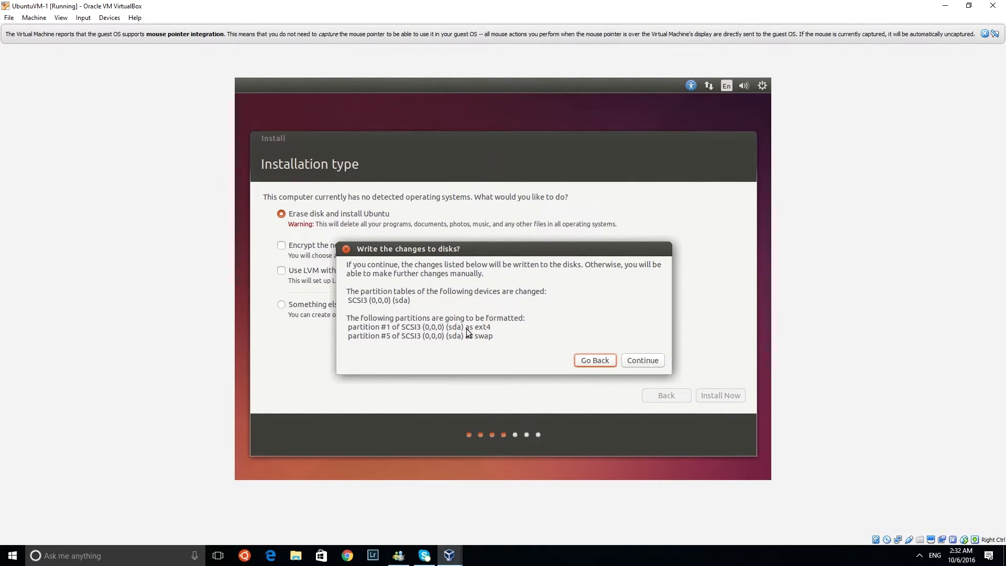
click(644, 360)
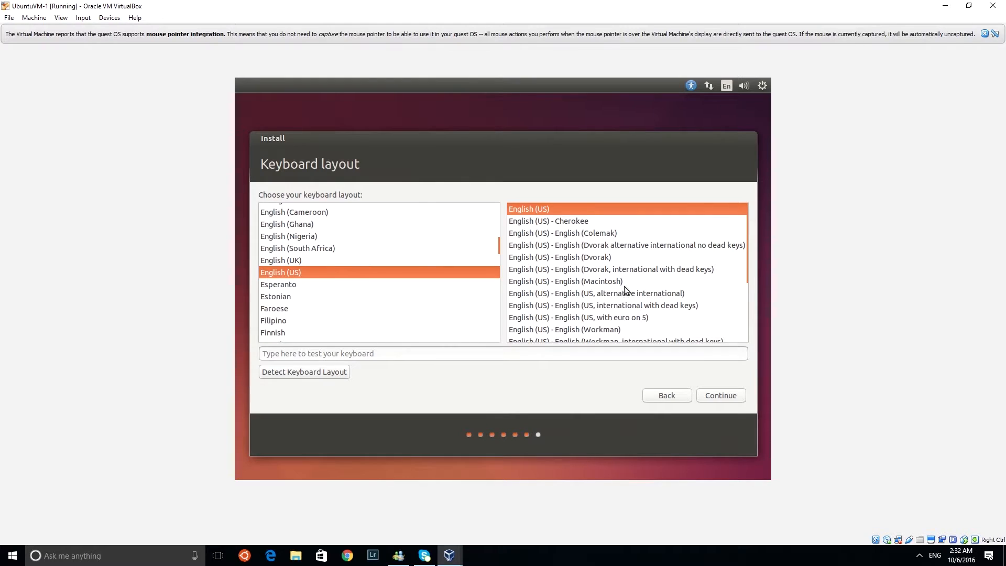
click(721, 397)
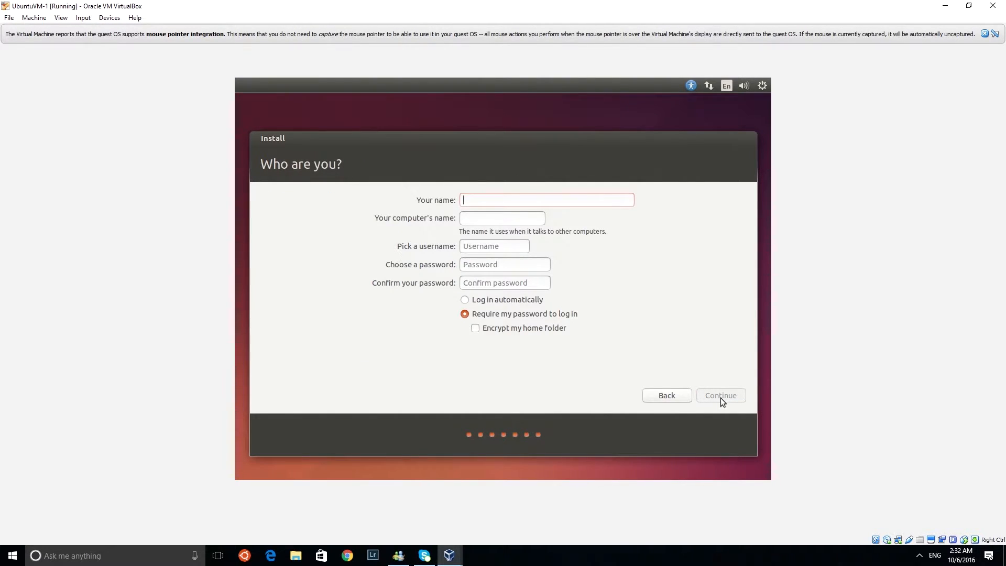
Enter vmuser as the name for the new Ubuntu account
text(add)
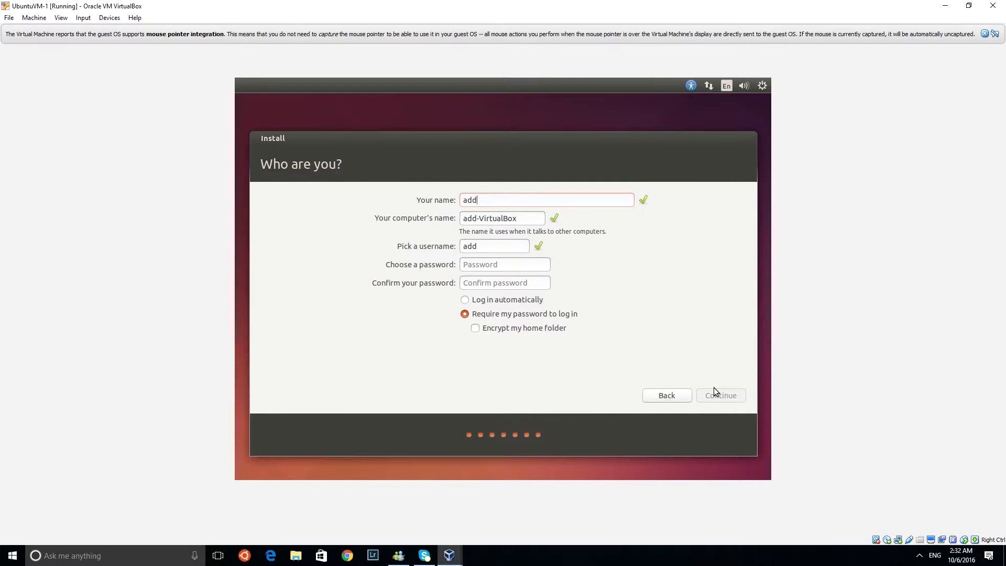
key(BackSpace)
key(BackSpace)
key(BackSpace)
text(vmuser)
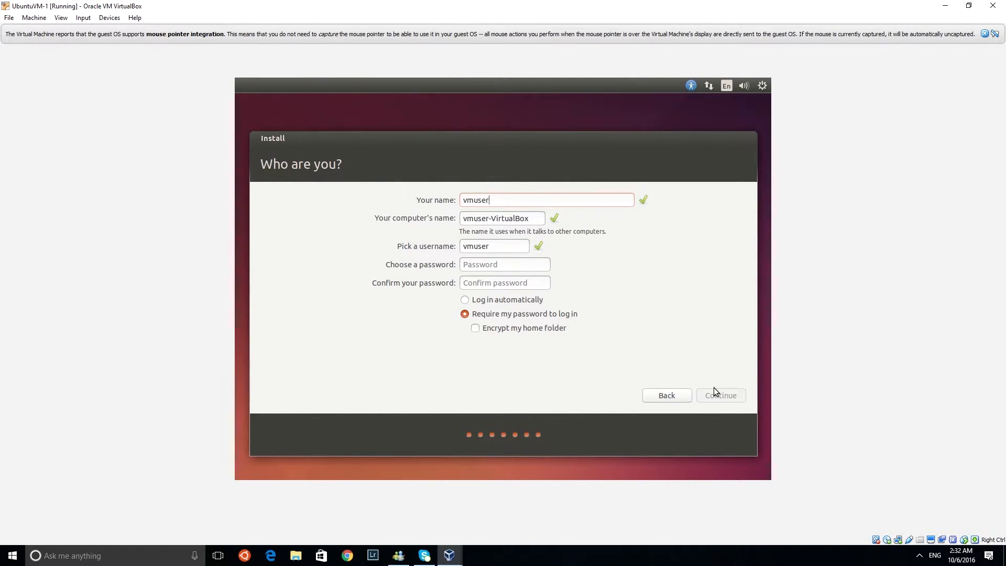
Set the new Ubuntu account to log in automatically, and enter and confirm the account password
click(514, 303)
click(507, 264)
text(********)
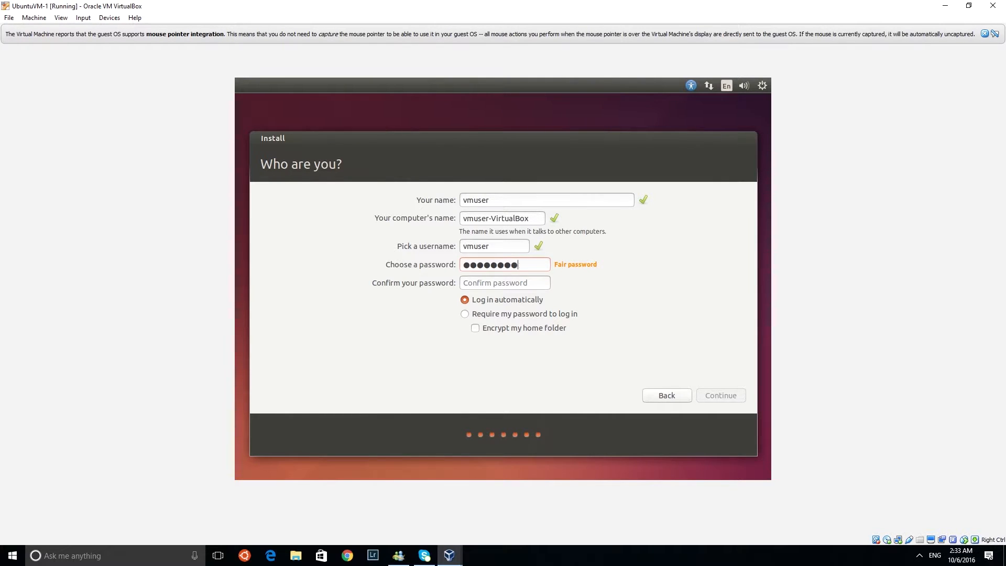
click(505, 282)
text(********)
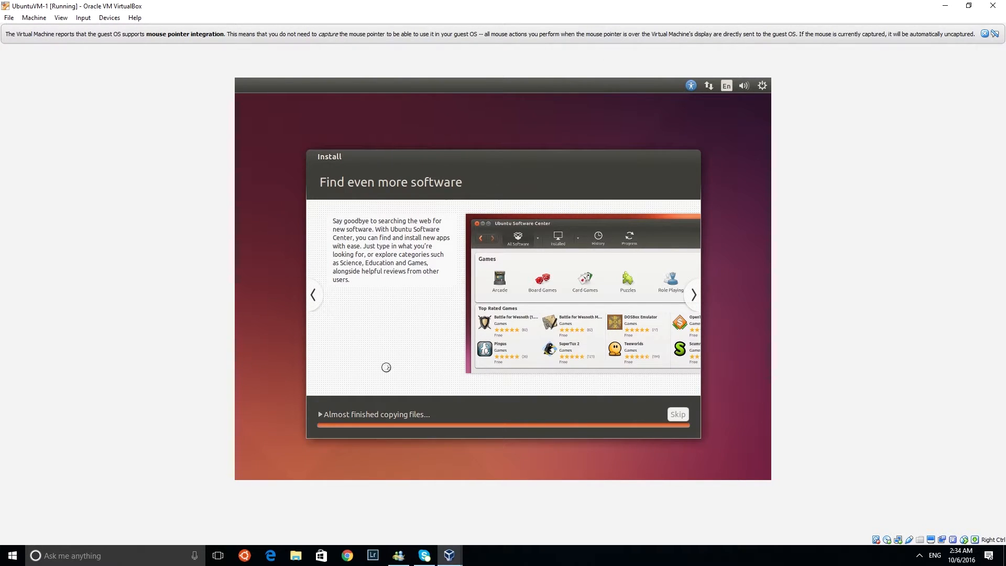
Restart into the new Ubuntu installation, checking the virtual optical drive for installation media before continuing the reboot
click(320, 415)
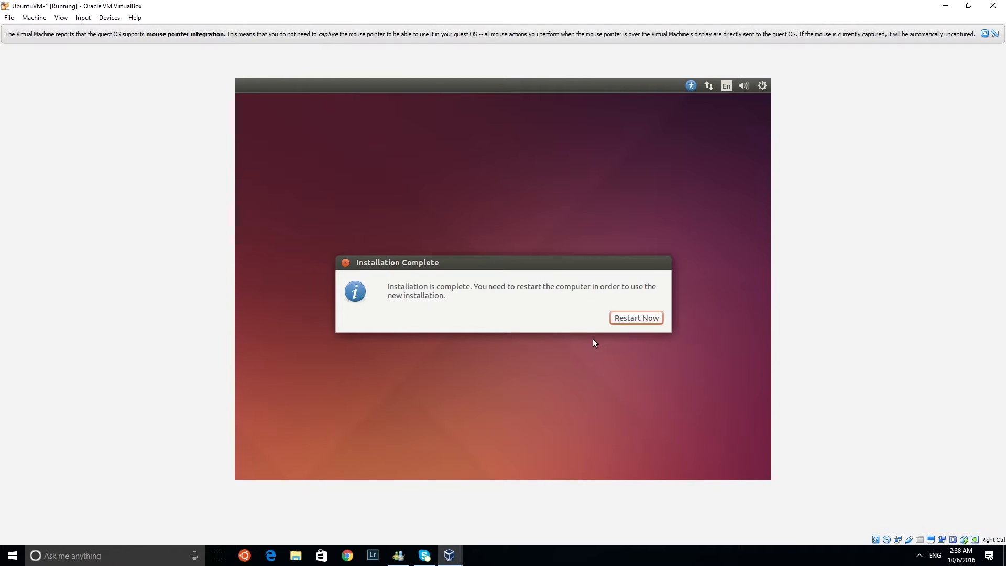
click(617, 321)
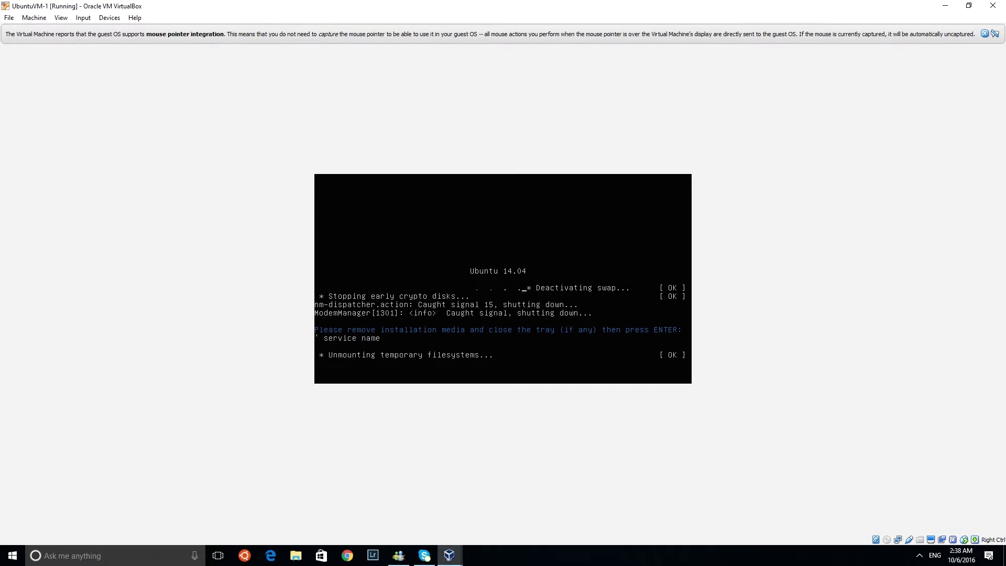
click(115, 19)
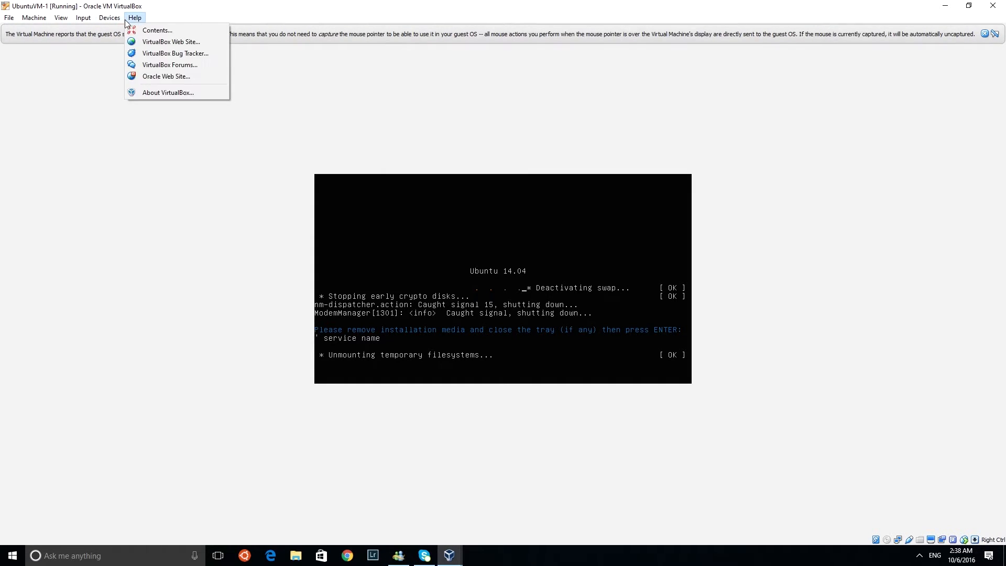
click(114, 20)
click(111, 19)
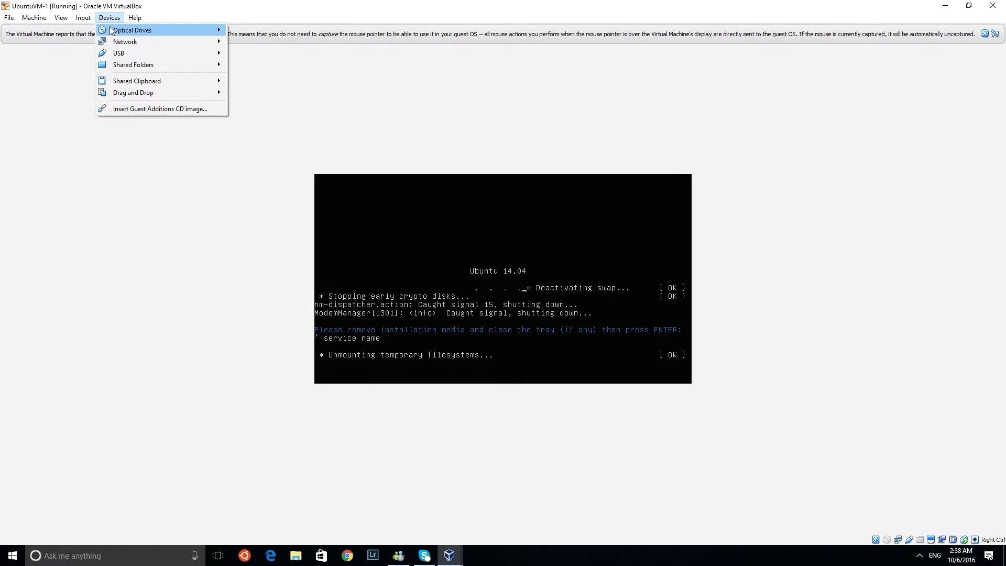
mouse_move(184, 34)
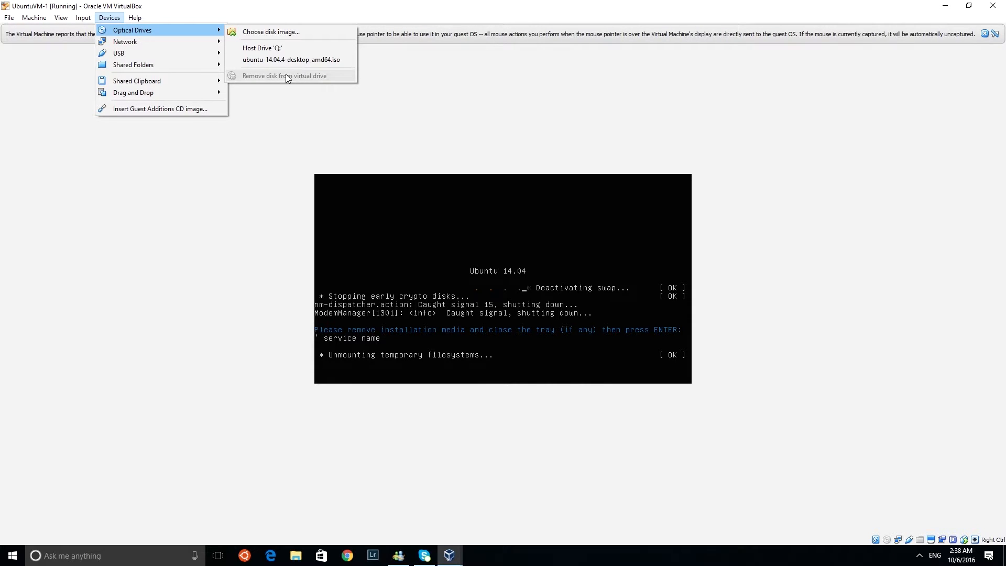
click(272, 140)
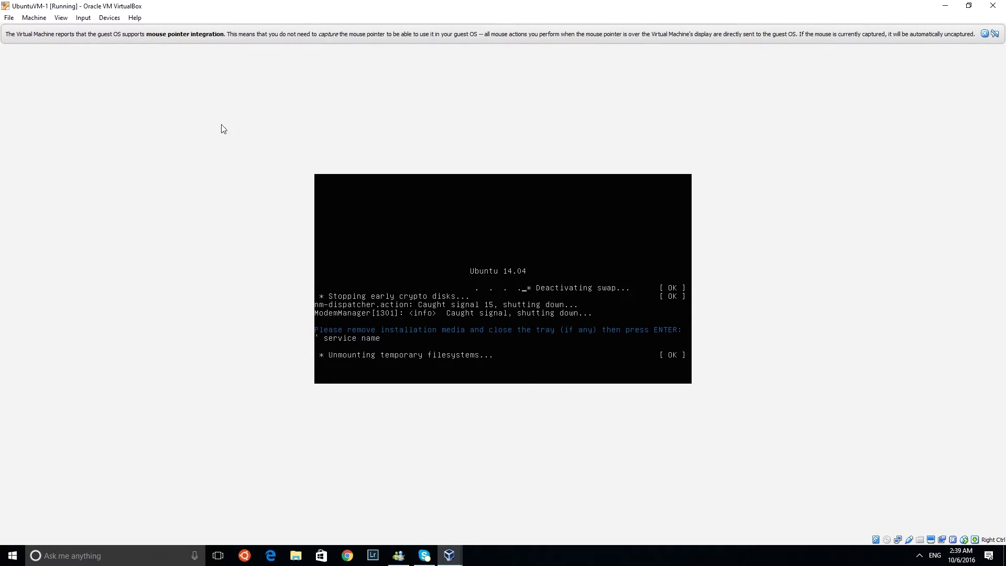
key(Return)
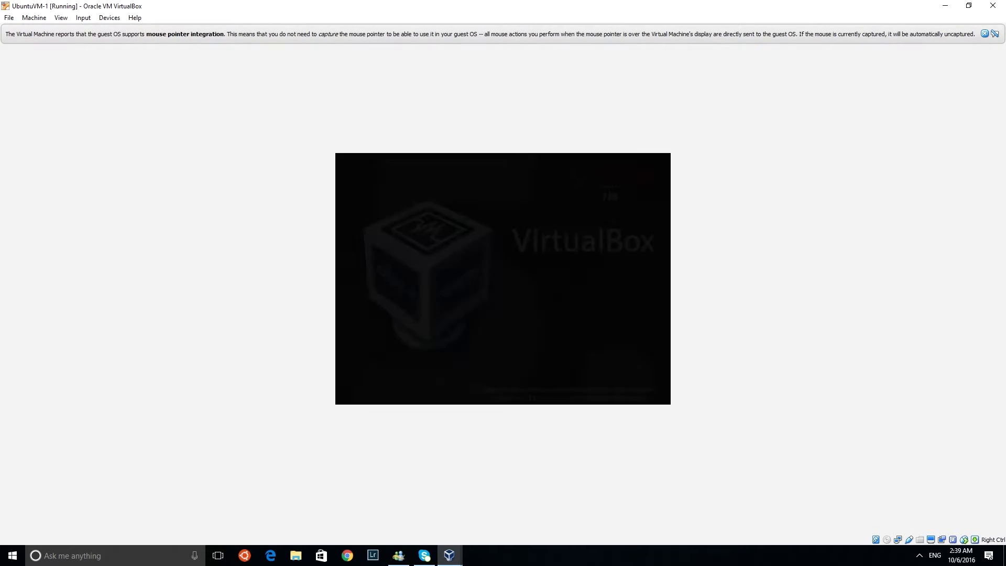
Check the virtual machine's optical drive options again while Ubuntu boots
click(109, 18)
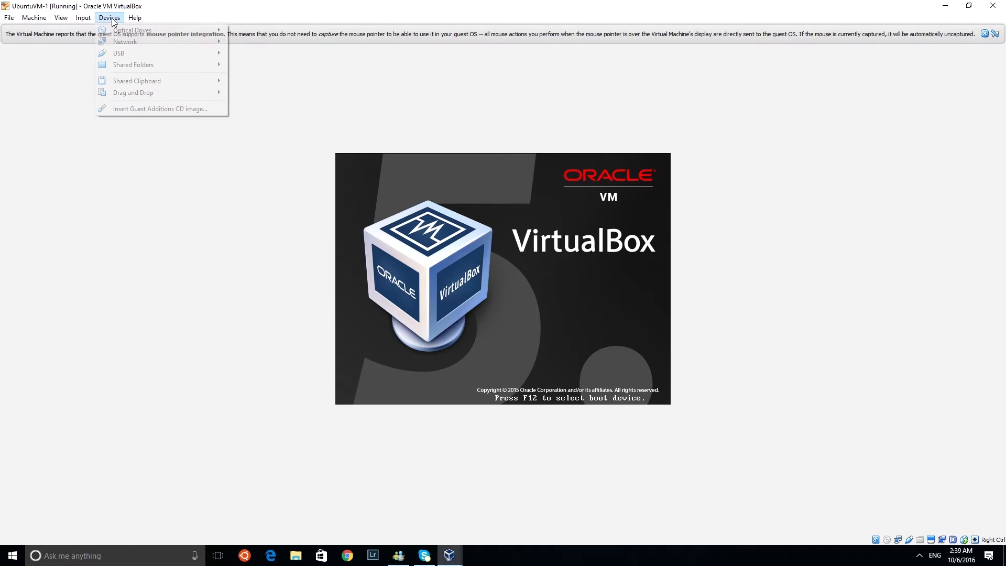
mouse_move(120, 30)
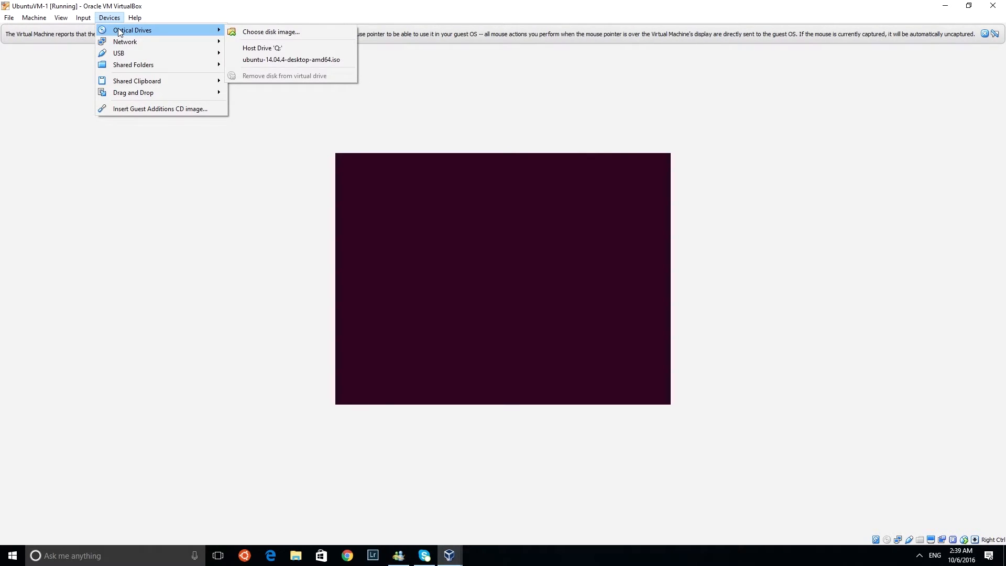
click(324, 268)
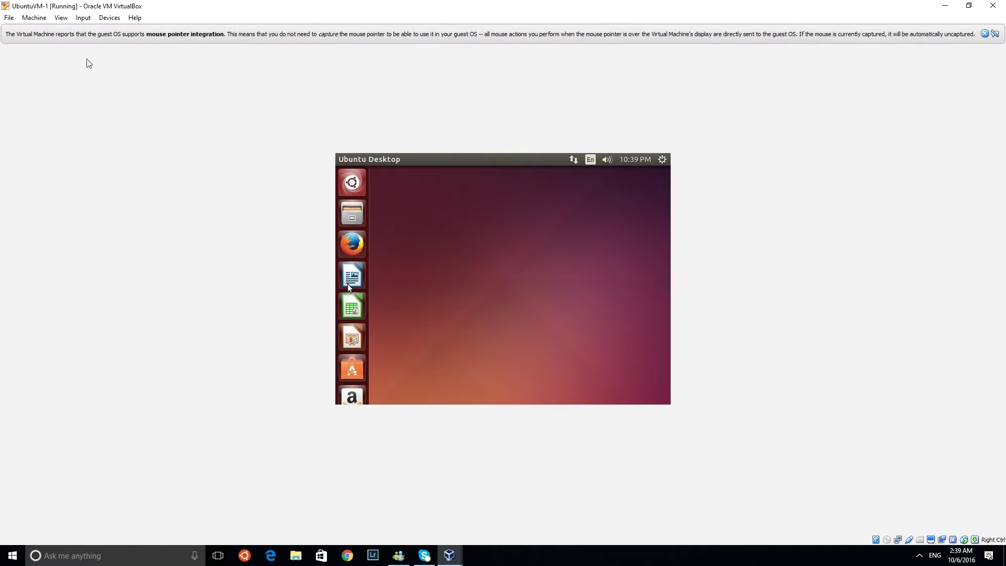
Switch the virtual machine to full-screen mode and look at the Ubuntu desktop's options
click(79, 18)
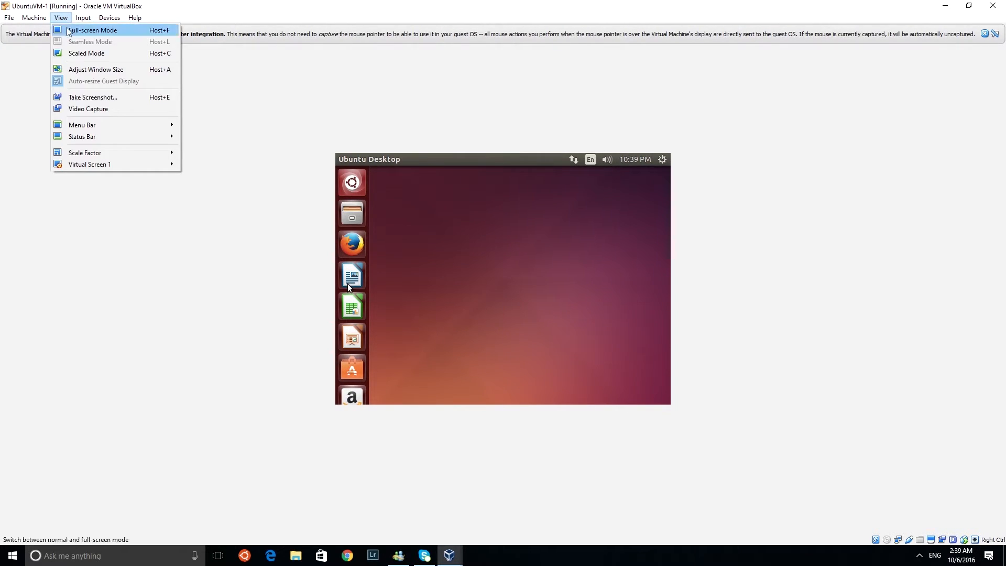
click(68, 31)
click(480, 319)
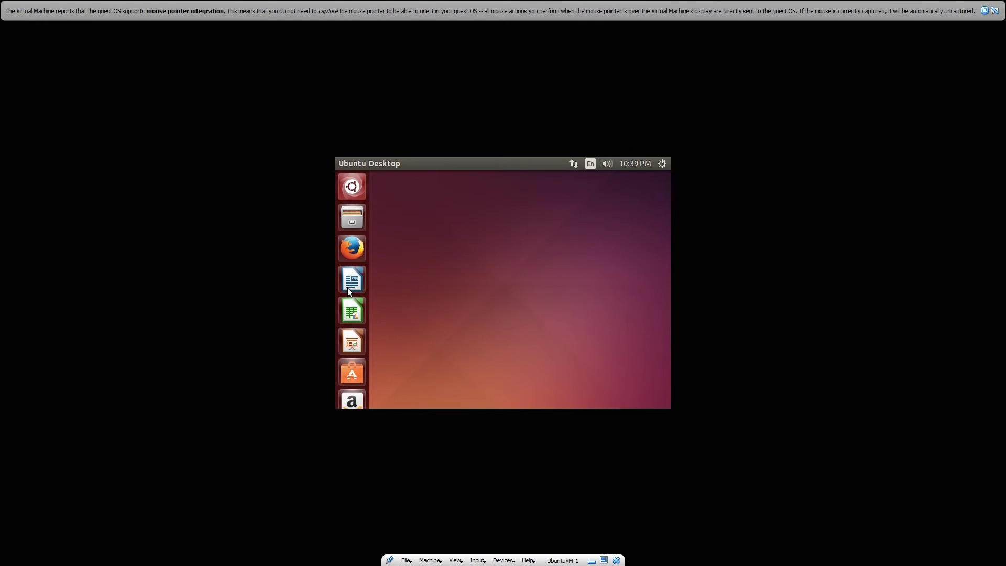
right_click(445, 262)
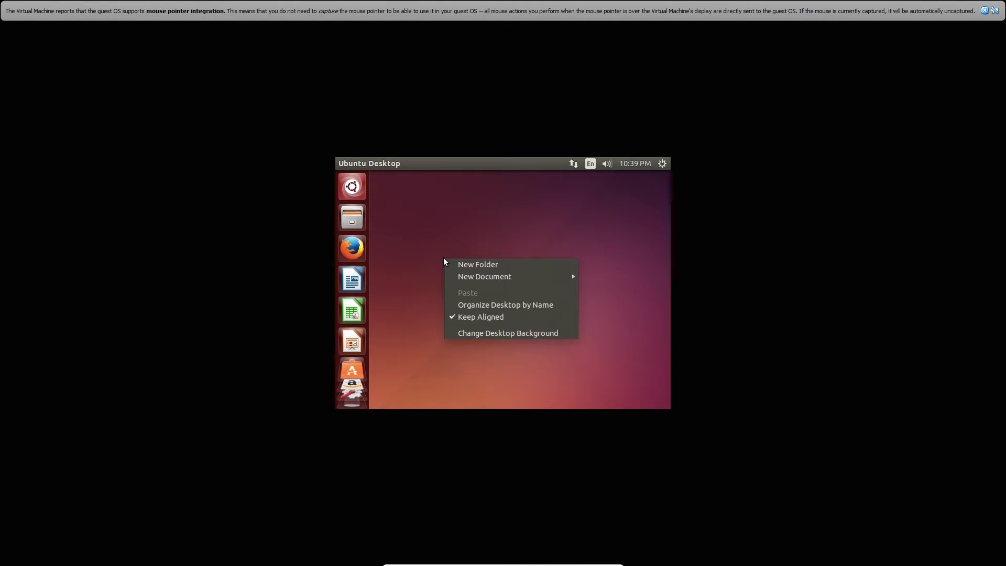
click(425, 250)
Search Ubuntu for the Displays settings, check which resolutions and rotations the built-in display offers, and close the settings
click(357, 185)
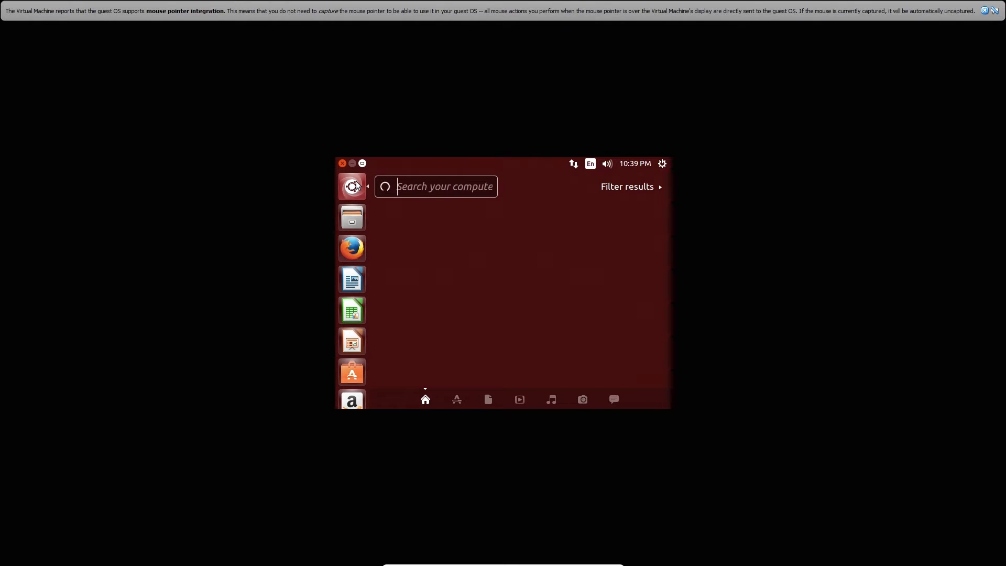
text(di)
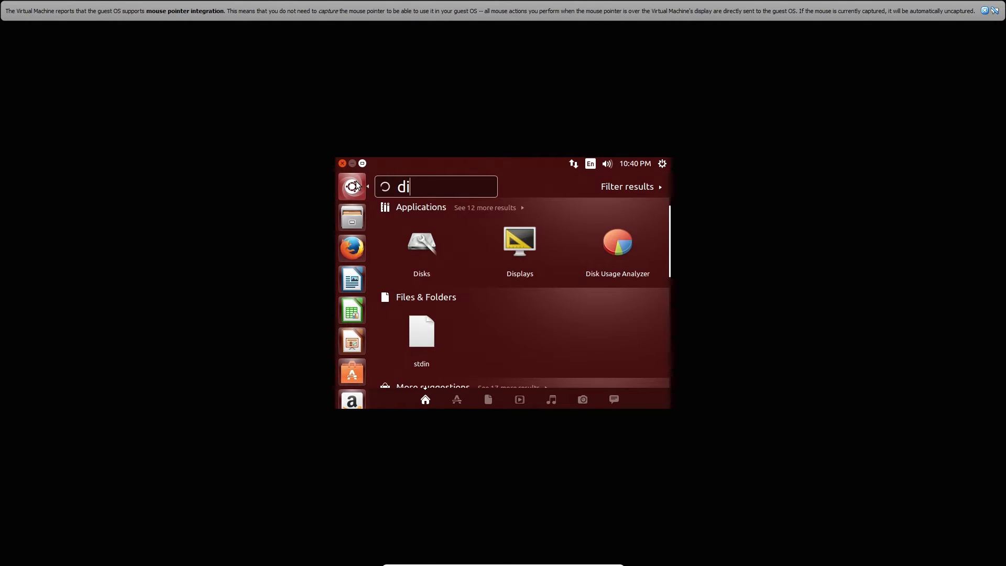
click(507, 232)
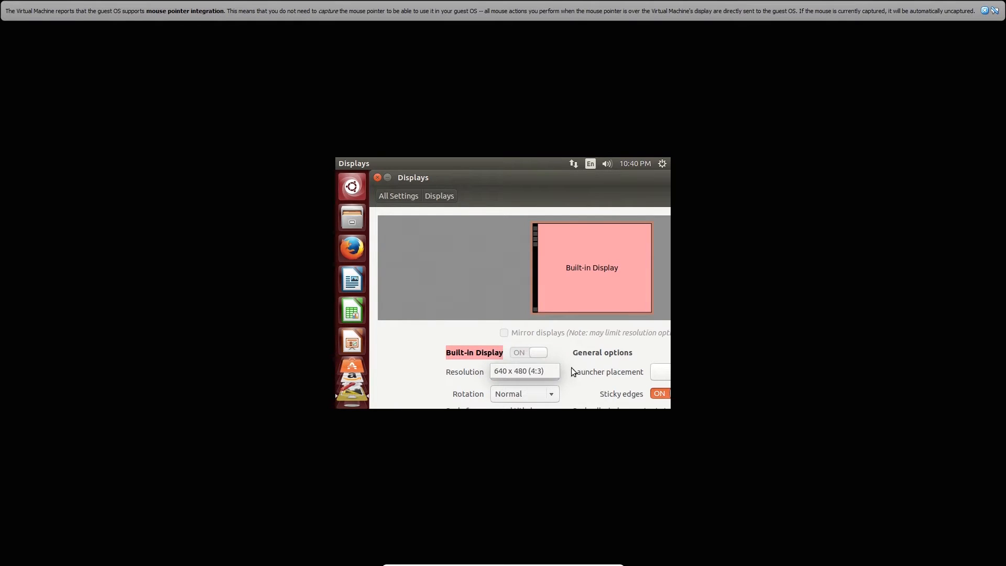
click(534, 370)
click(534, 370)
click(534, 370)
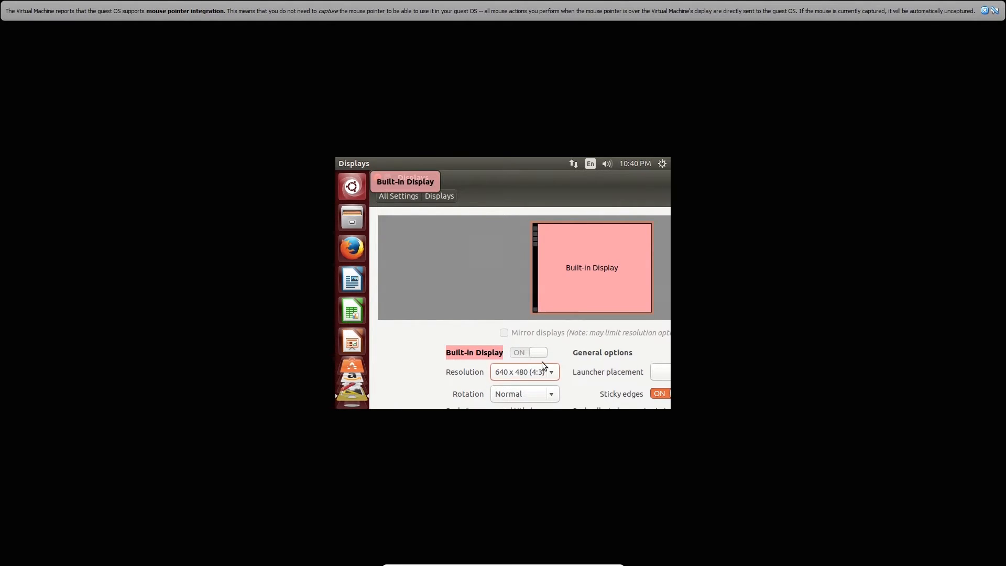
drag(470, 162, 416, 163)
click(498, 372)
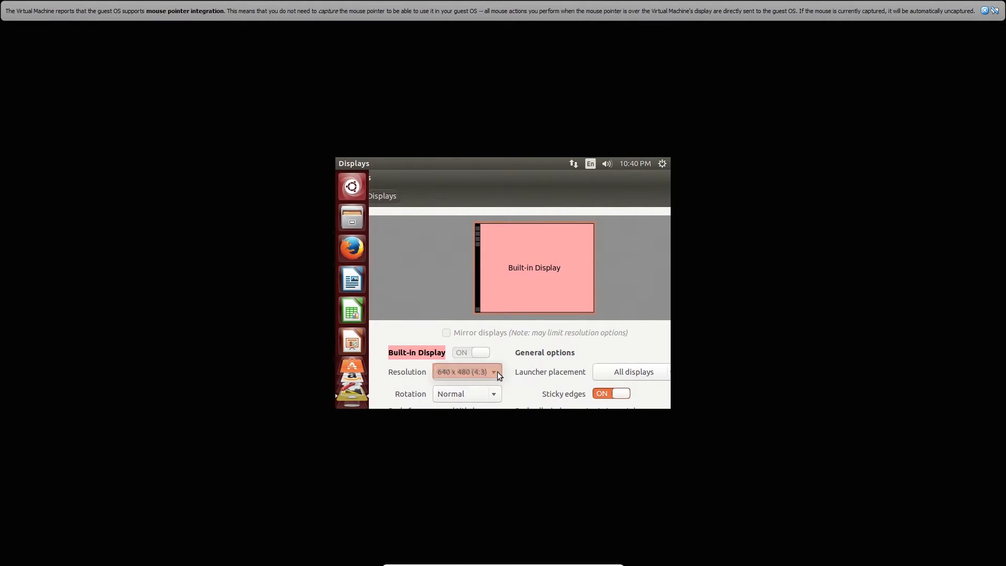
click(498, 372)
click(500, 393)
click(501, 394)
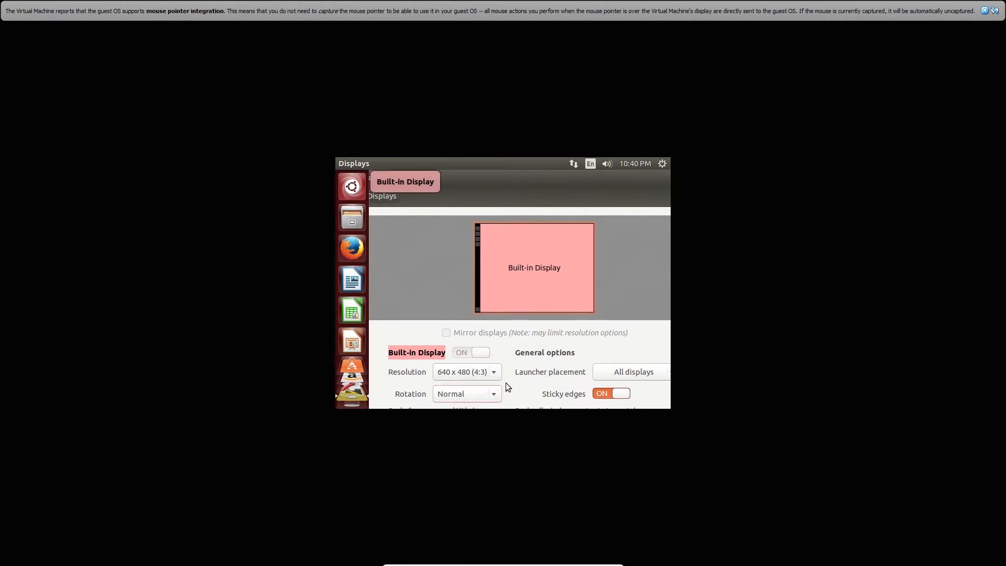
drag(466, 188, 545, 188)
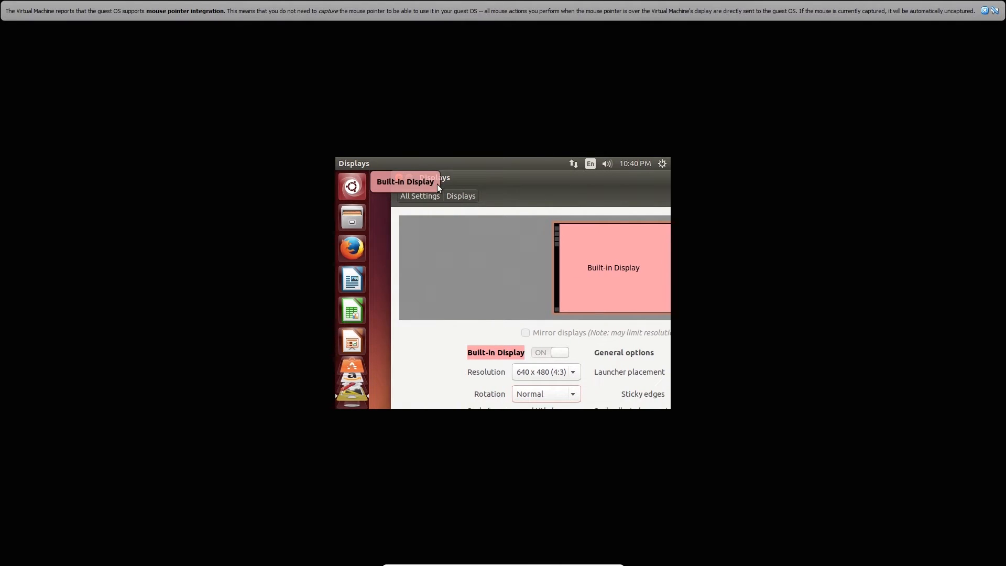
click(398, 178)
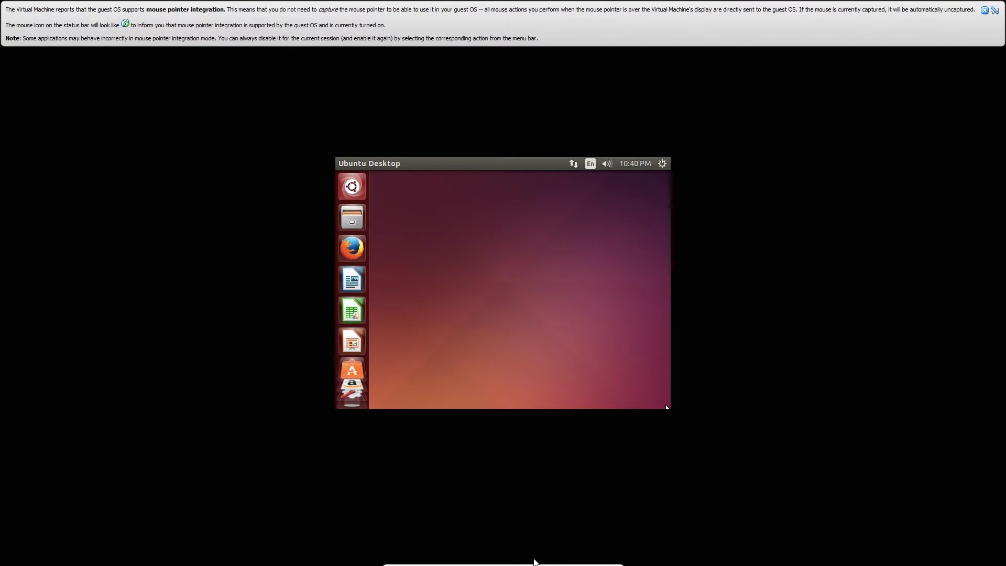
Return the virtual machine from full-screen to windowed mode, keeping it running
mouse_move(551, 564)
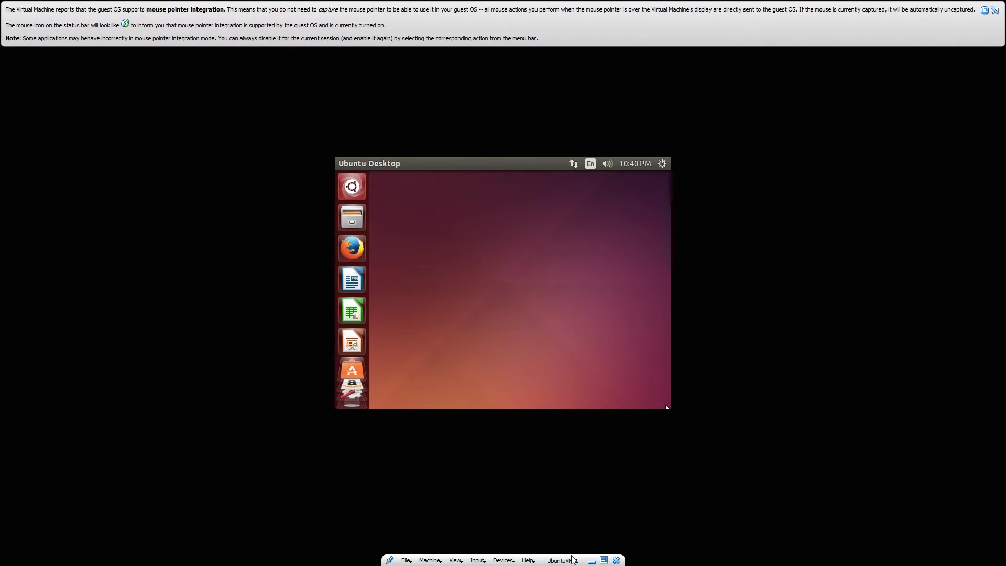
click(477, 561)
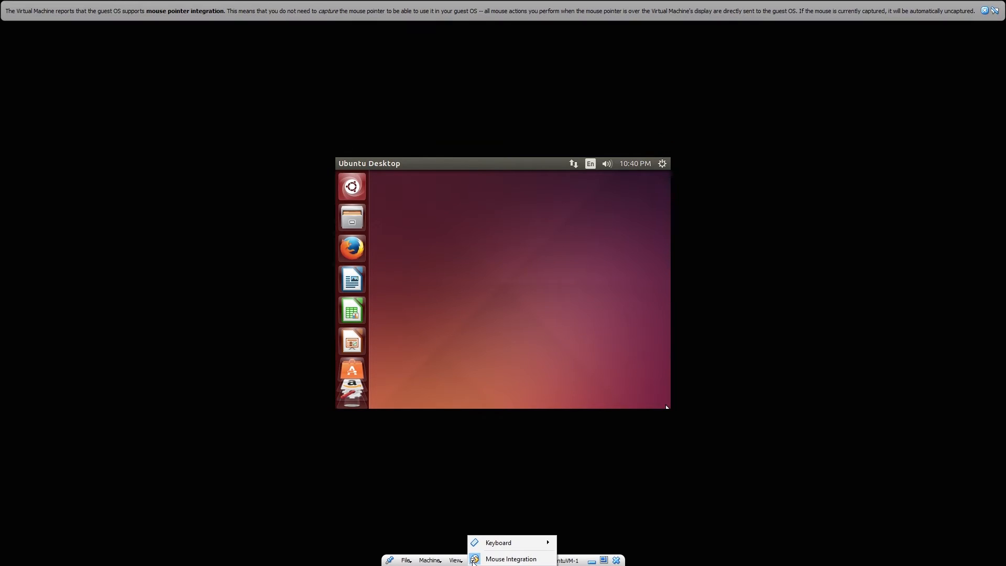
click(594, 545)
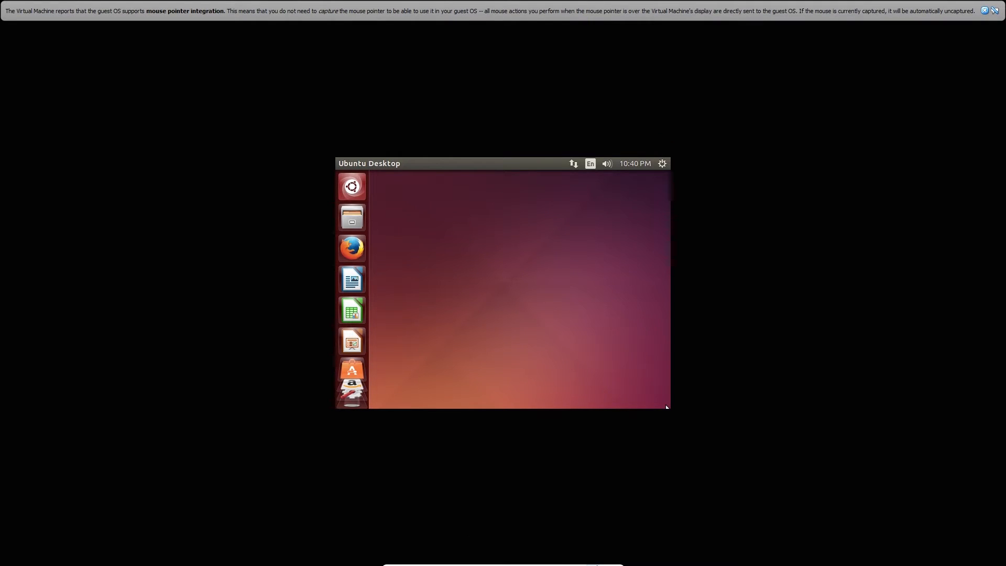
click(616, 562)
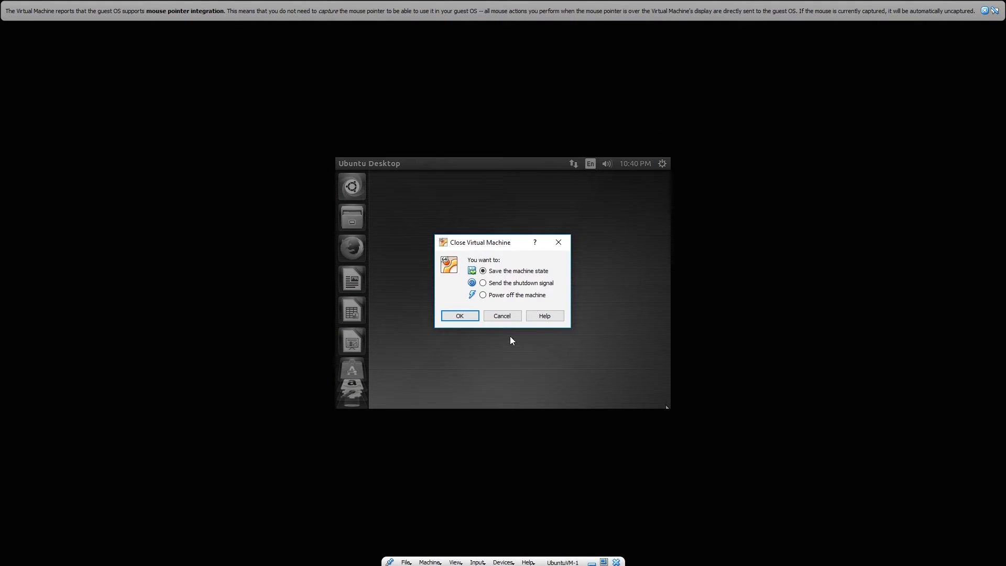
click(503, 315)
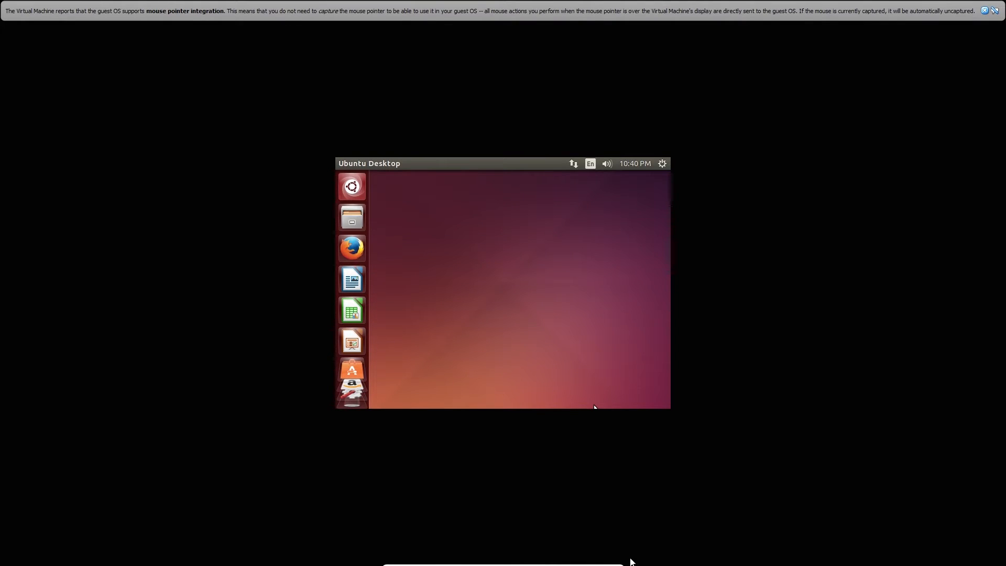
click(604, 561)
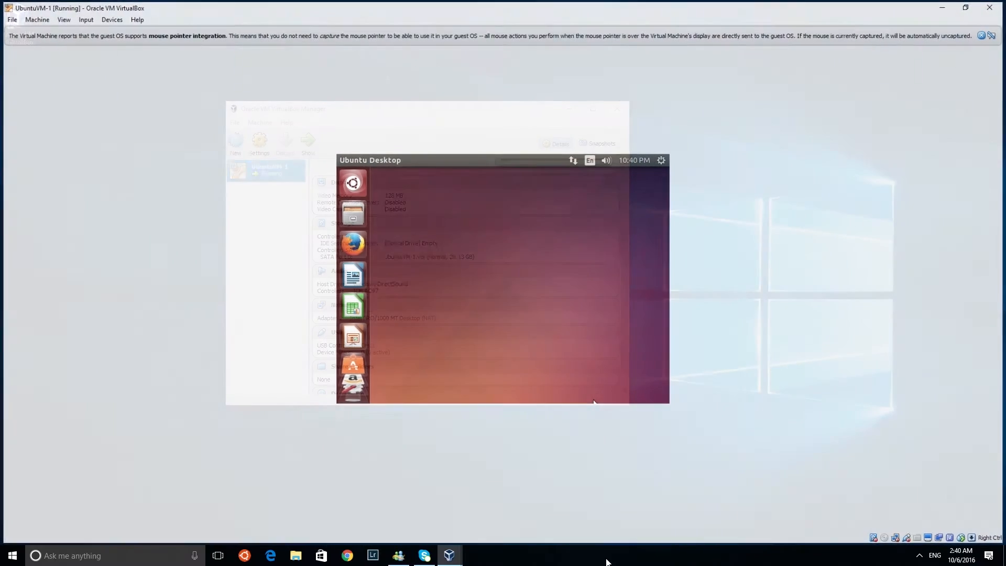
Insert the Guest Additions CD image into the virtual machine
click(99, 21)
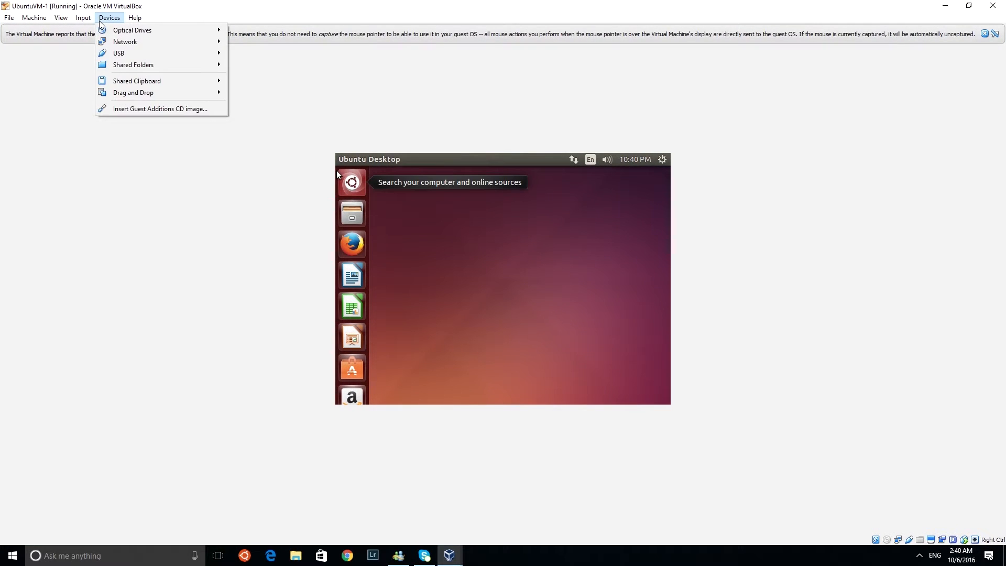
mouse_move(120, 34)
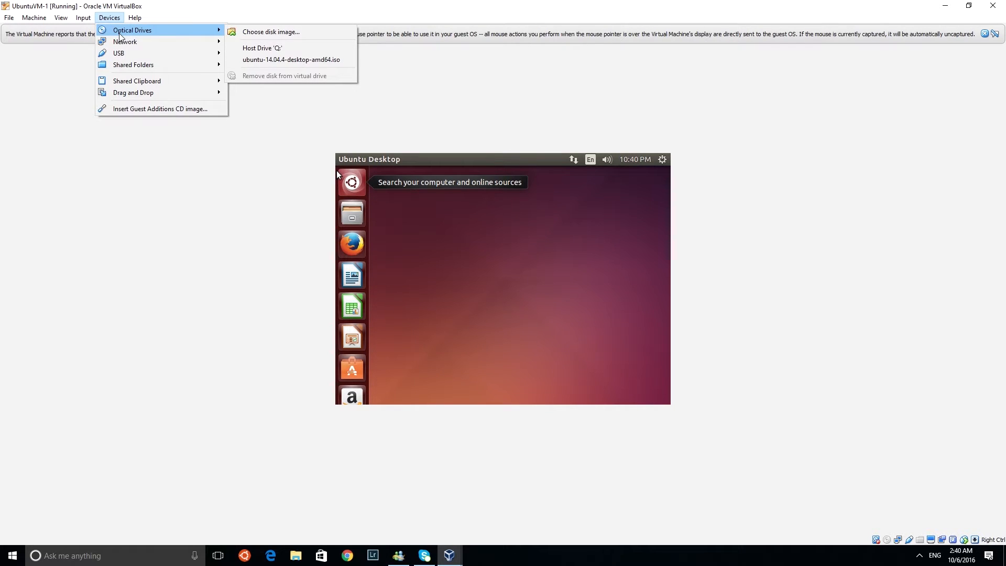
click(139, 109)
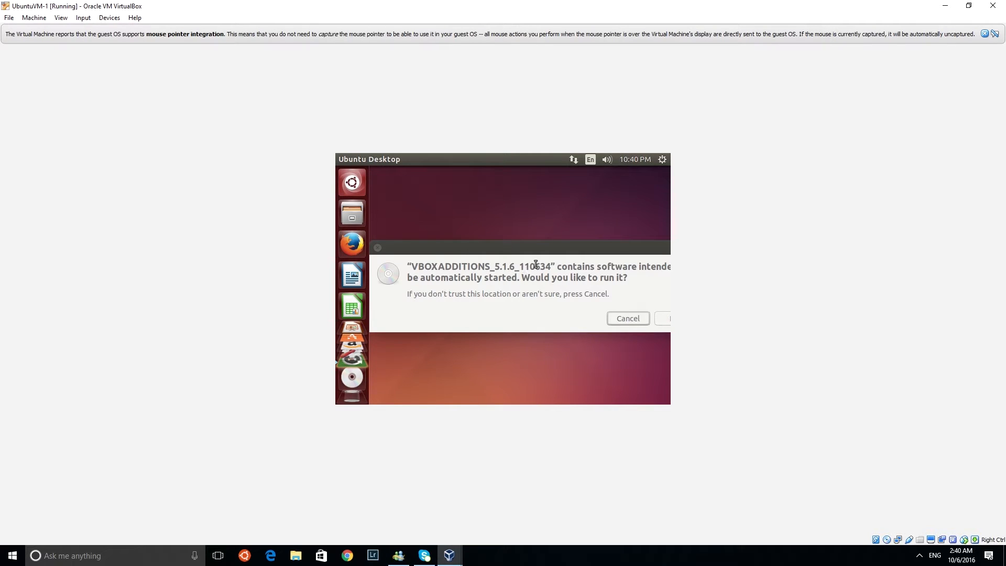
Run the VBOXADDITIONS_5.1.6_110634 installer, authenticate with the account password, and close the installation window once it finishes
drag(599, 254, 572, 236)
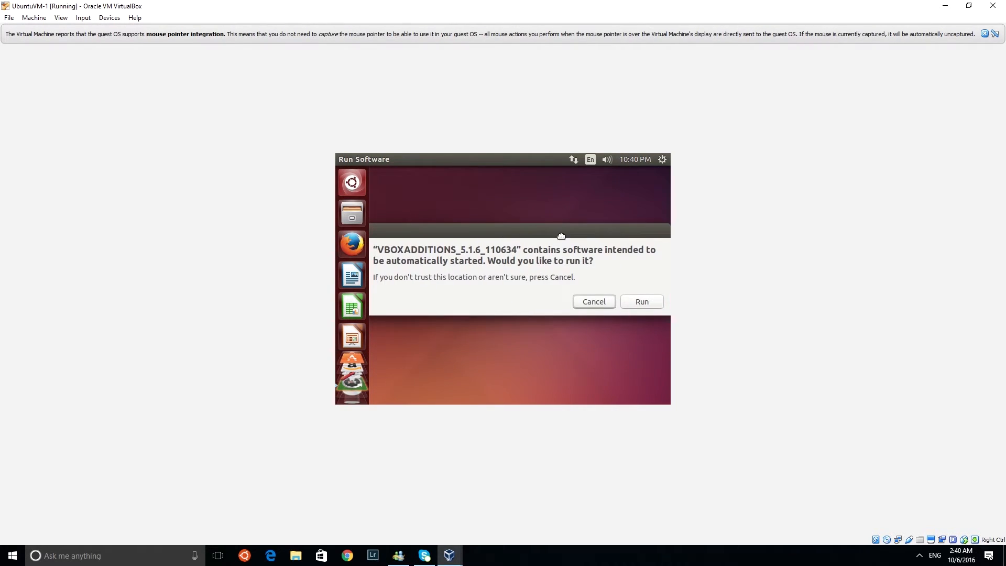
click(637, 303)
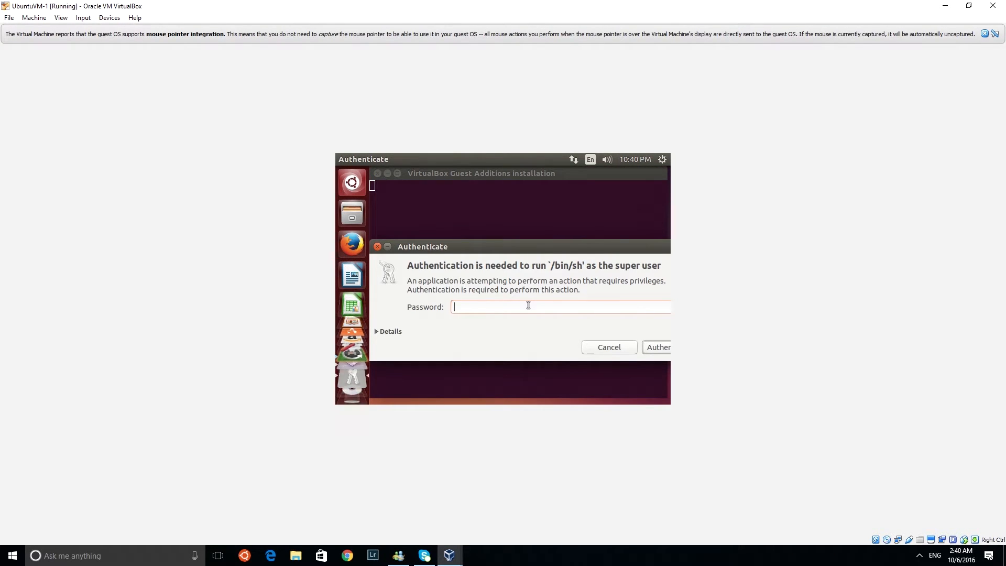
text(***)
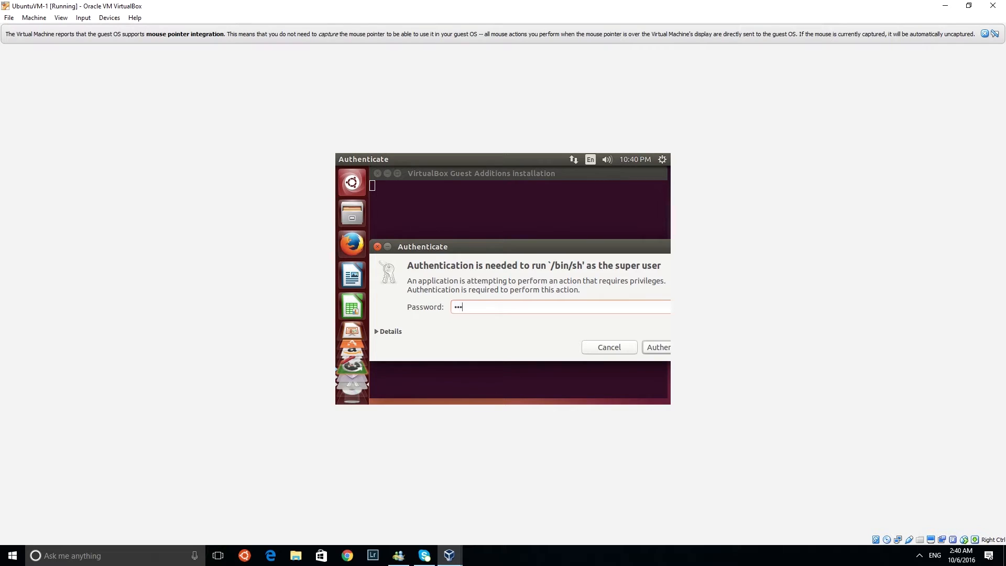
text(*****)
click(651, 347)
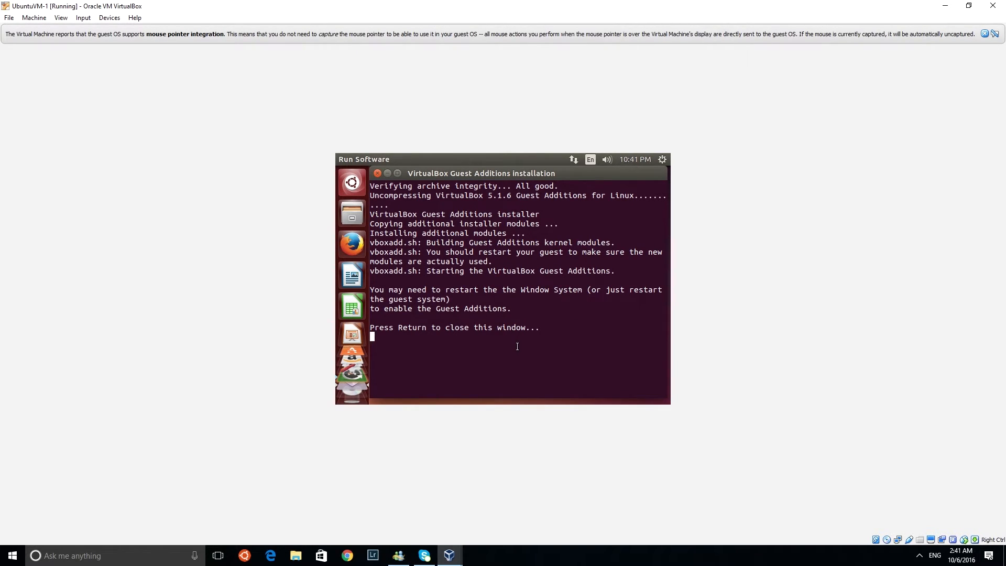
key(Return)
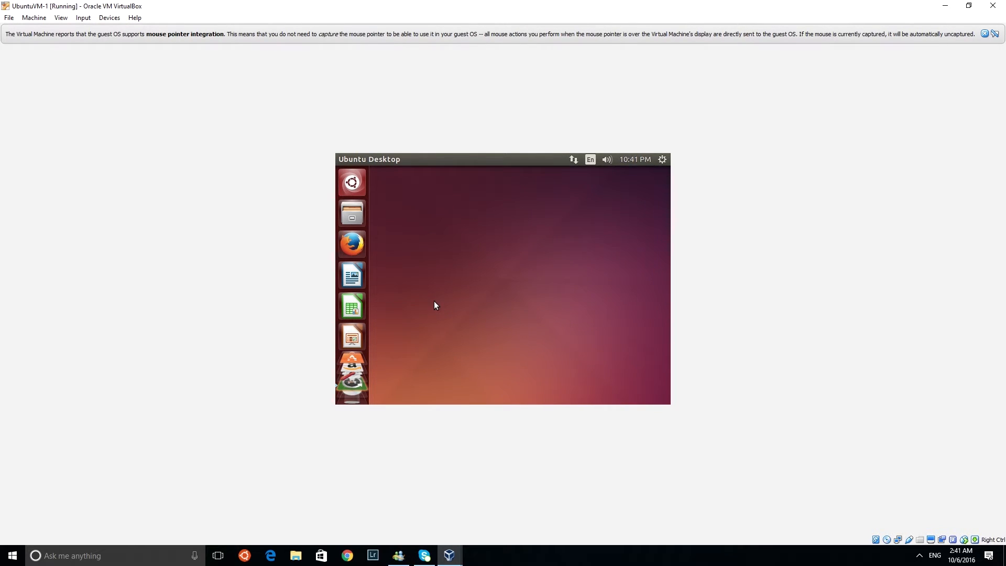
click(663, 159)
mouse_move(636, 159)
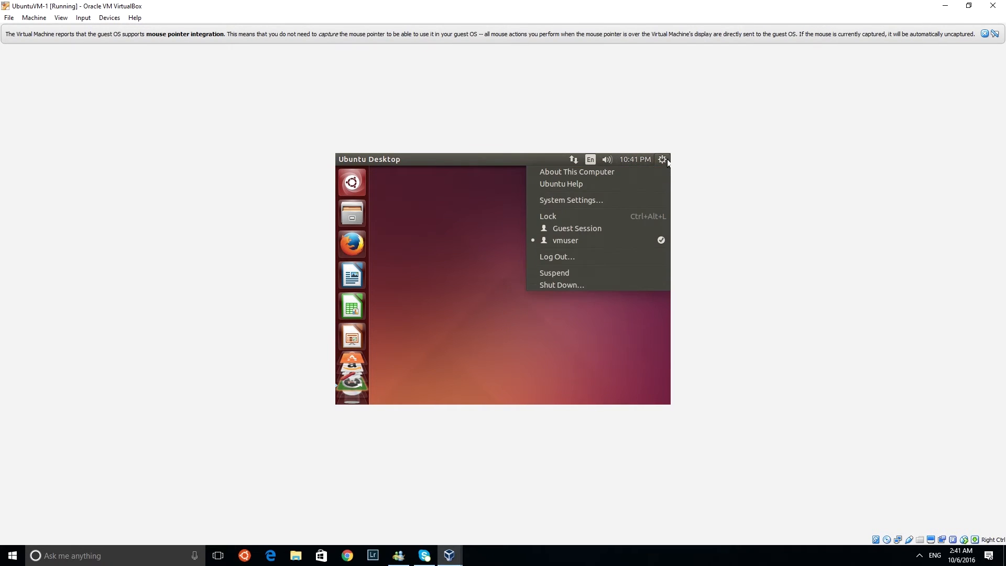
click(583, 285)
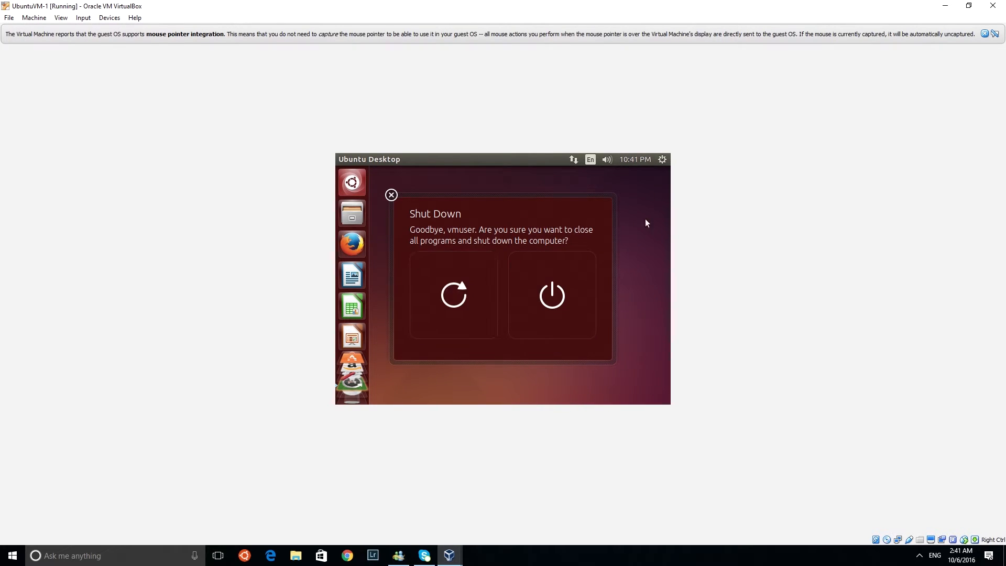
click(620, 210)
Open Ubuntu's Displays settings and check the resolutions offered for the built-in display
click(358, 177)
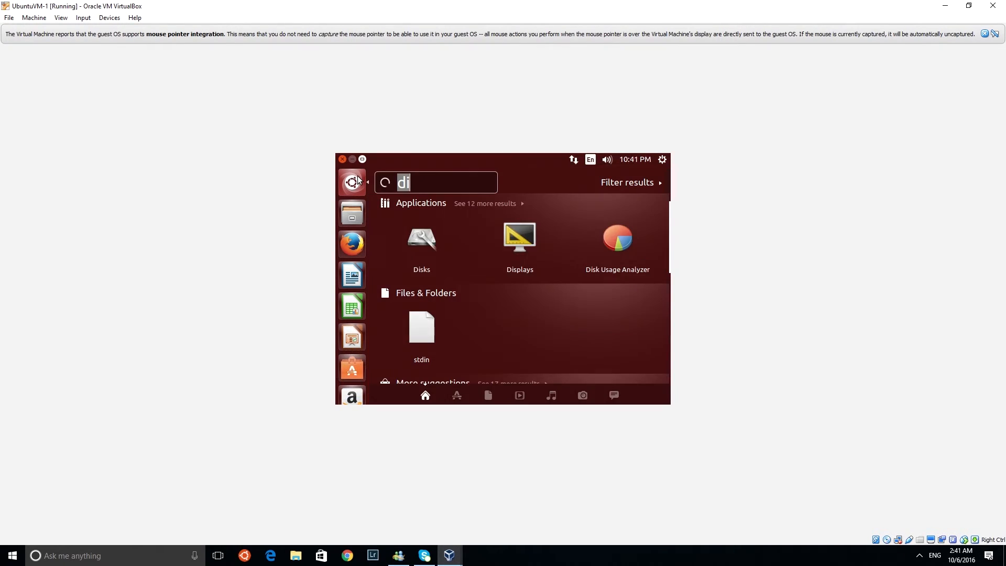
click(526, 229)
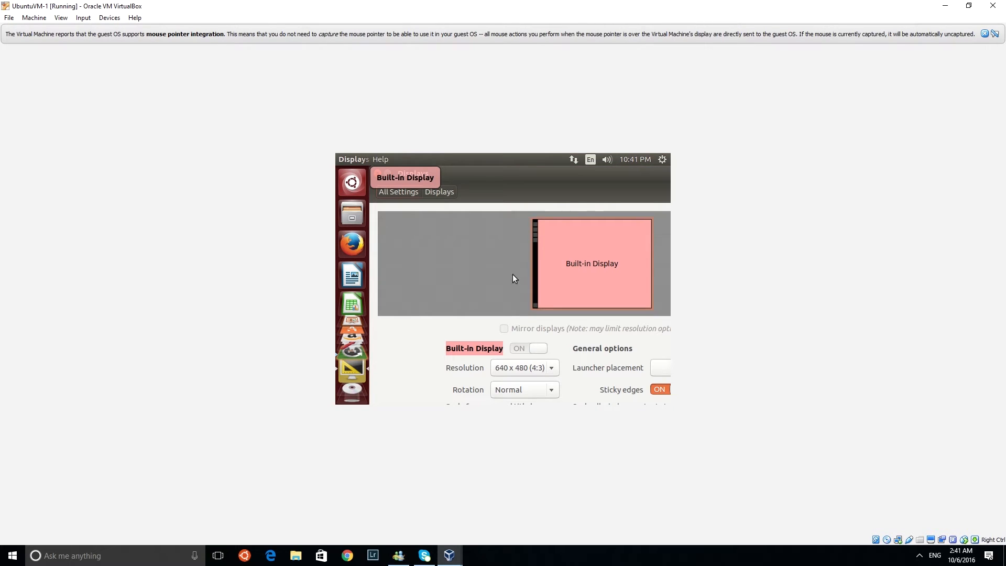
click(536, 366)
click(535, 366)
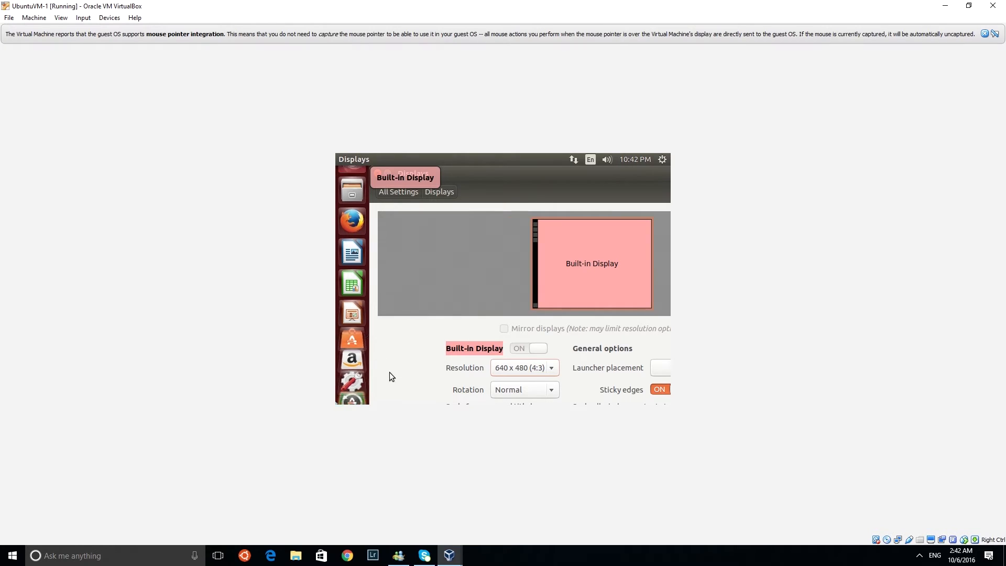
View the details of the available updates in Software Updater and close it without installing them
click(349, 361)
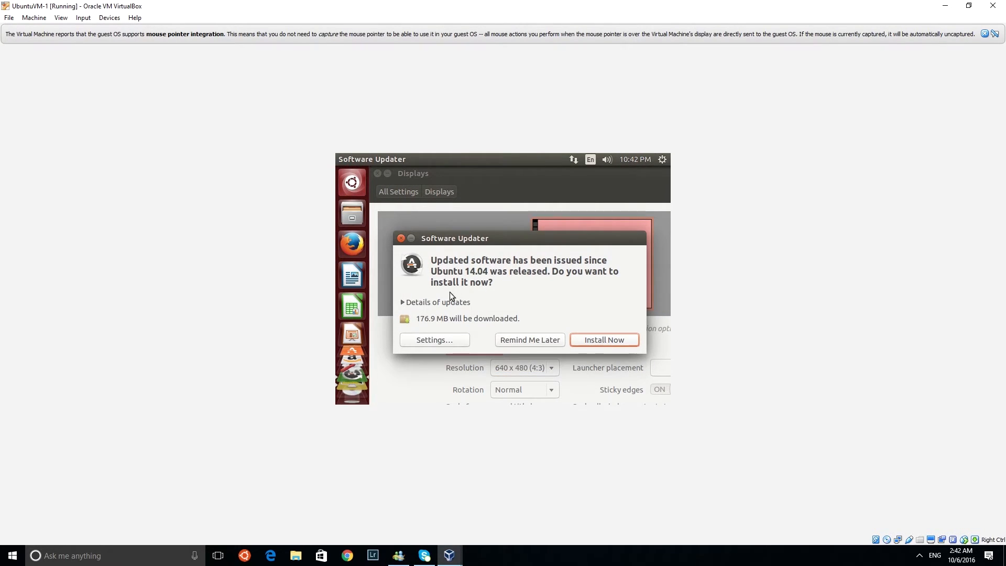
click(403, 304)
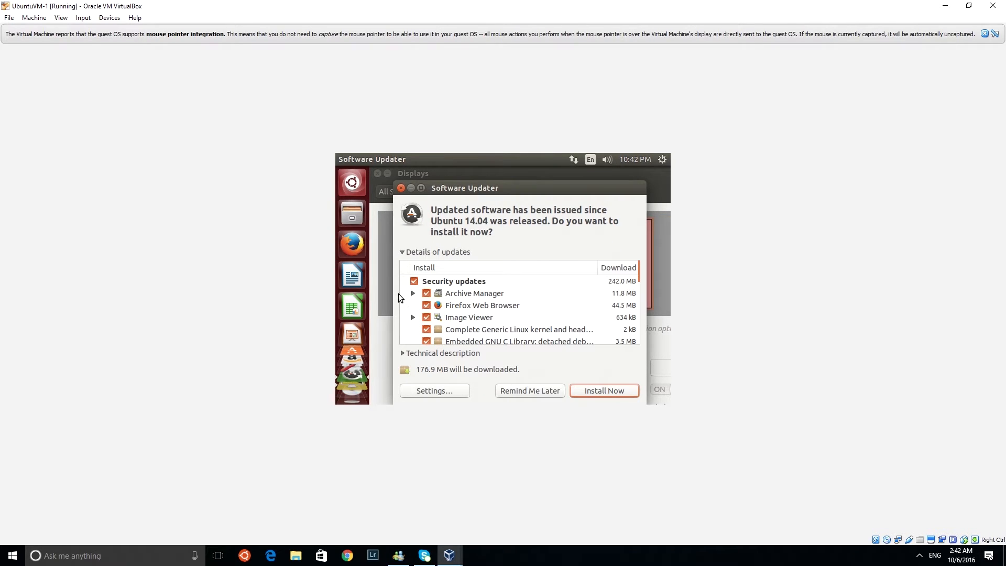
click(404, 255)
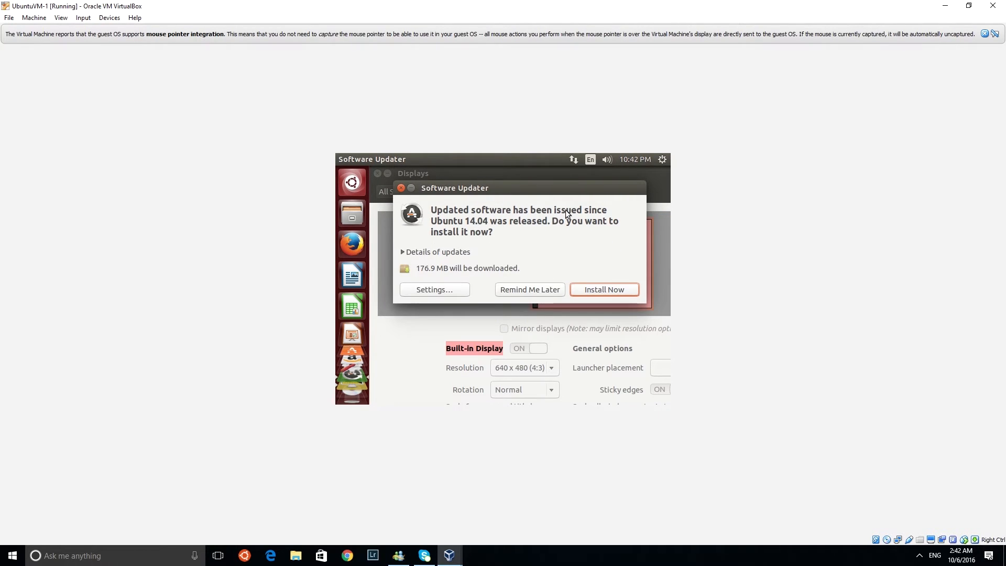
click(401, 188)
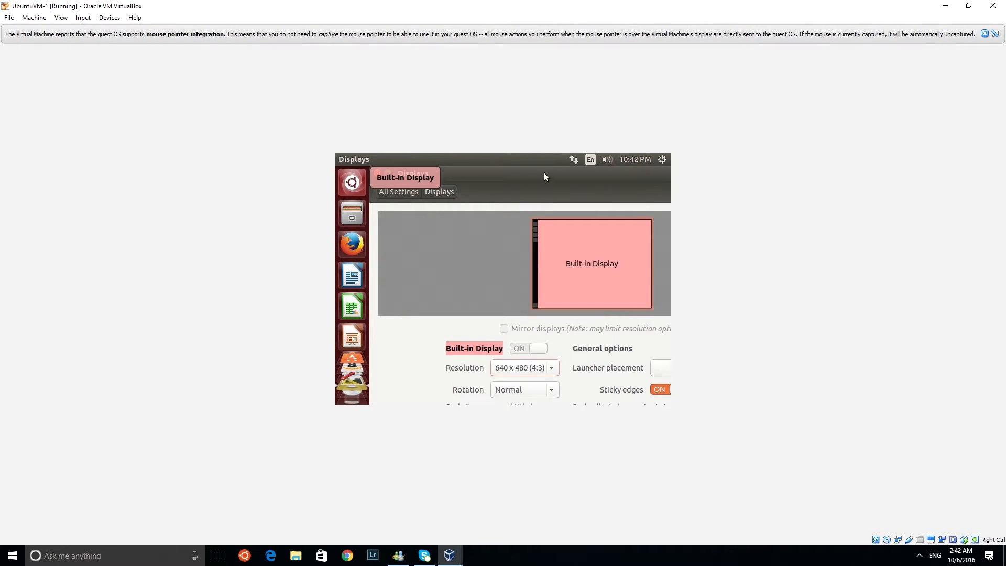
Restart the Ubuntu guest system
click(661, 159)
mouse_move(636, 159)
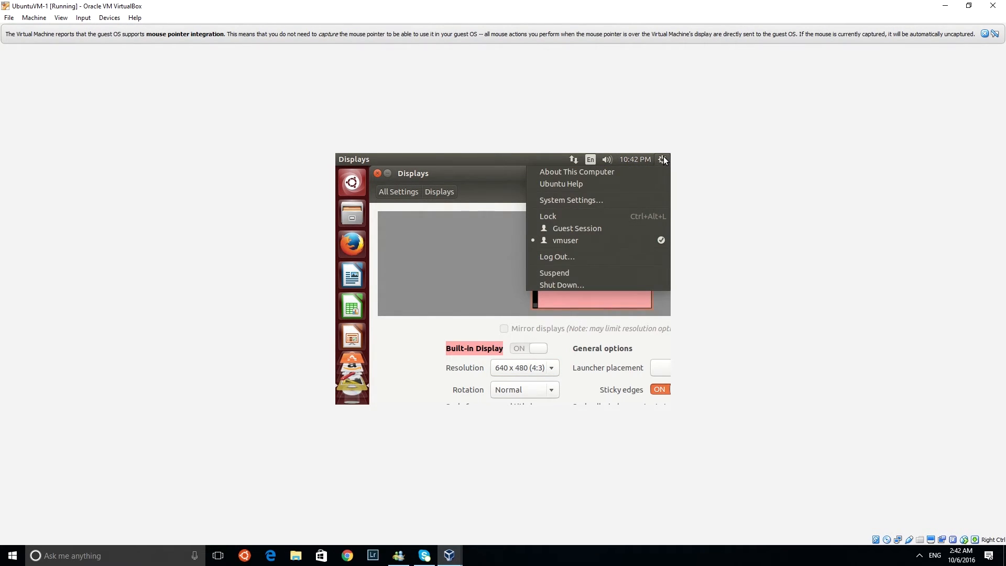
click(562, 283)
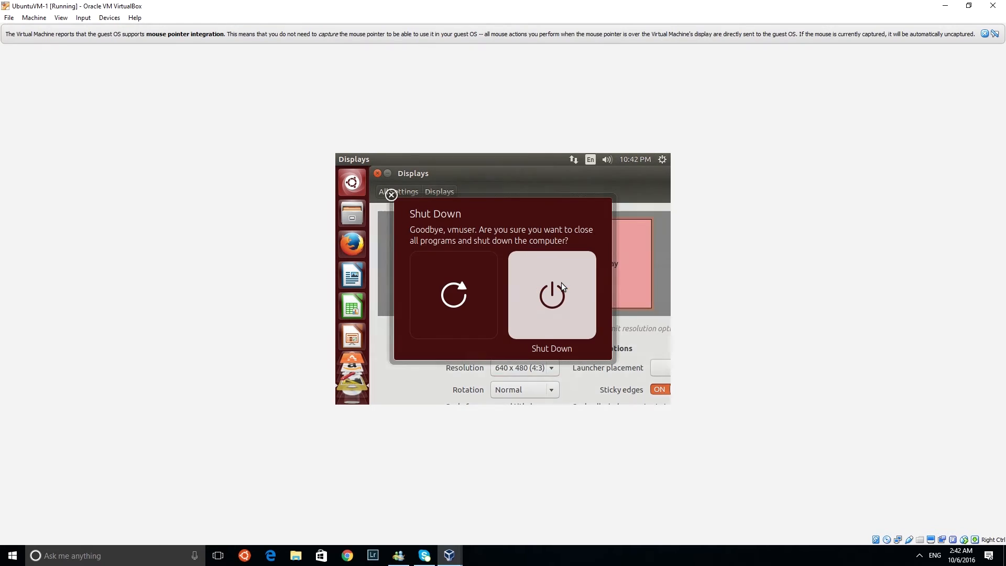
click(482, 306)
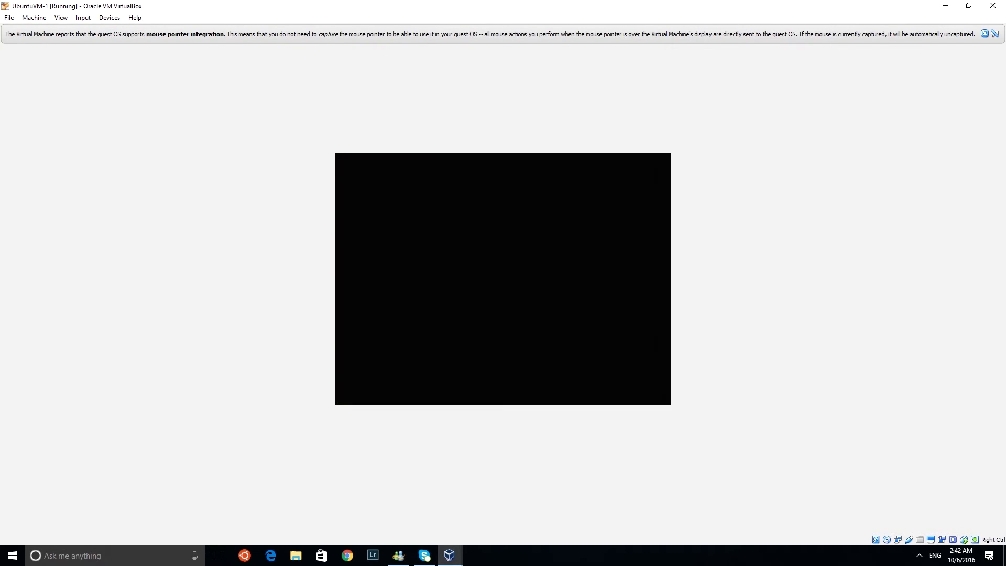
Look at the virtual machine's optical drive options without changing the inserted disk
click(109, 18)
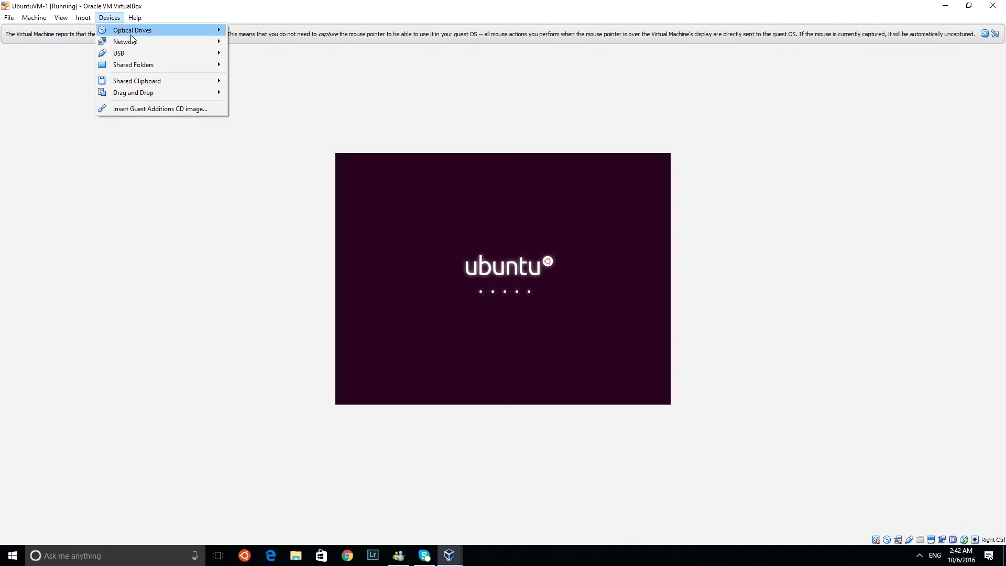
mouse_move(131, 36)
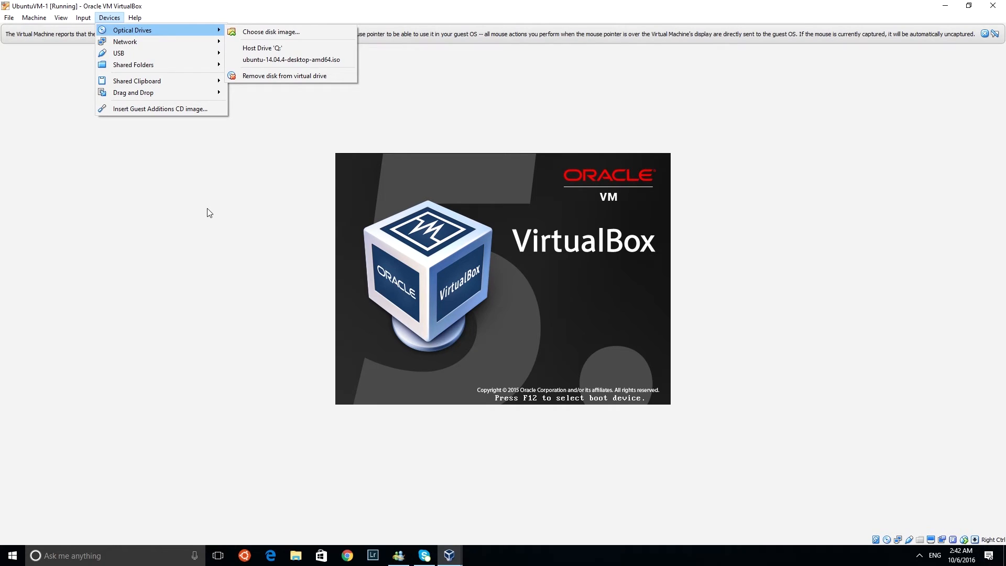
click(210, 214)
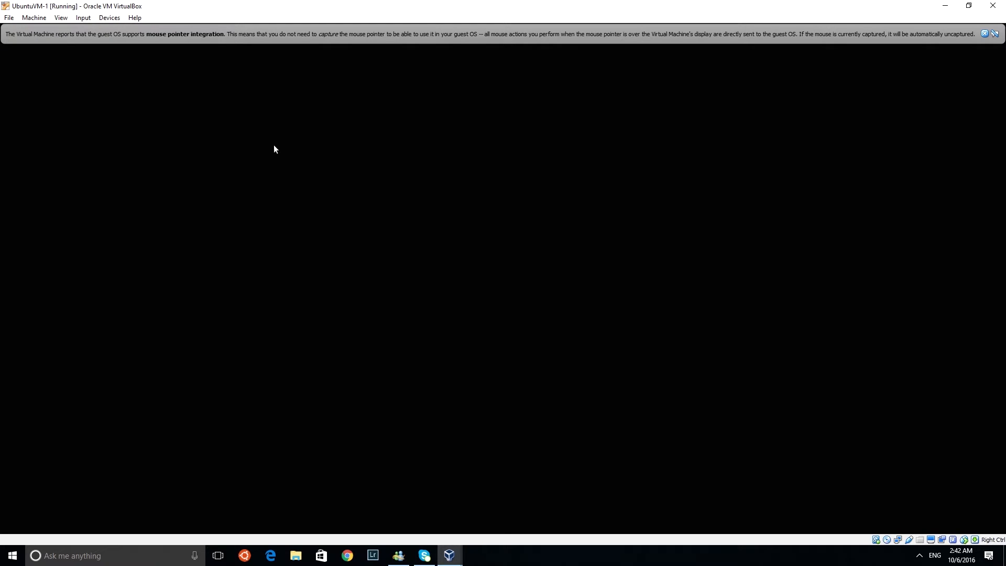
Dismiss the mouse pointer integration notice and postpone the Ubuntu 16.04.1 LTS upgrade
click(985, 34)
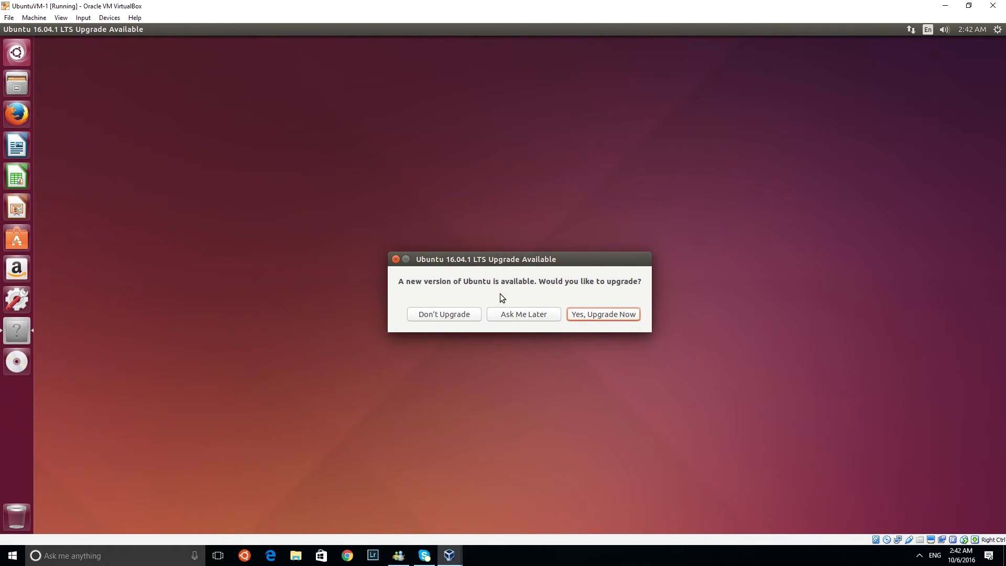
click(509, 317)
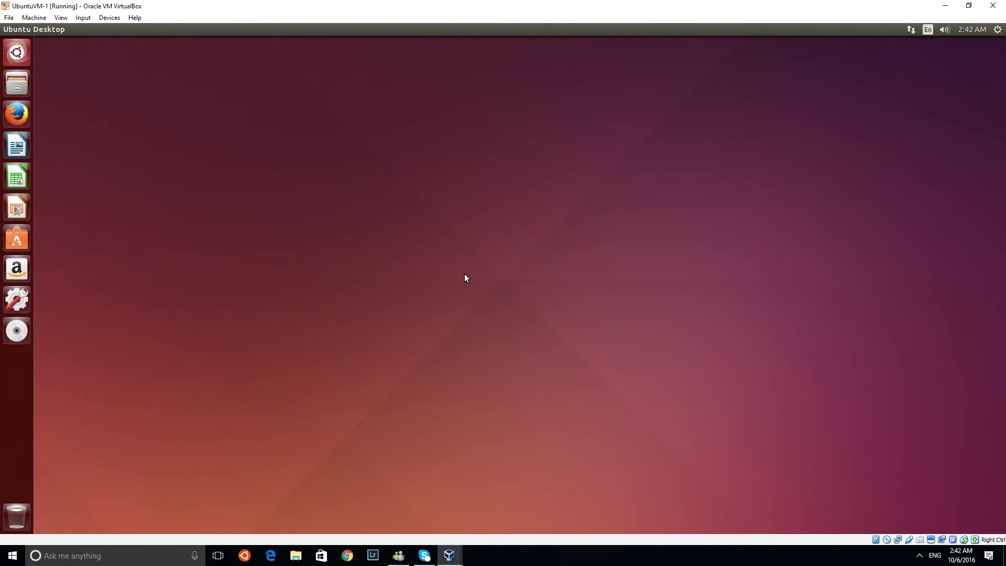
Switch the virtual machine to full-screen mode and confirm the switch
click(60, 18)
click(71, 30)
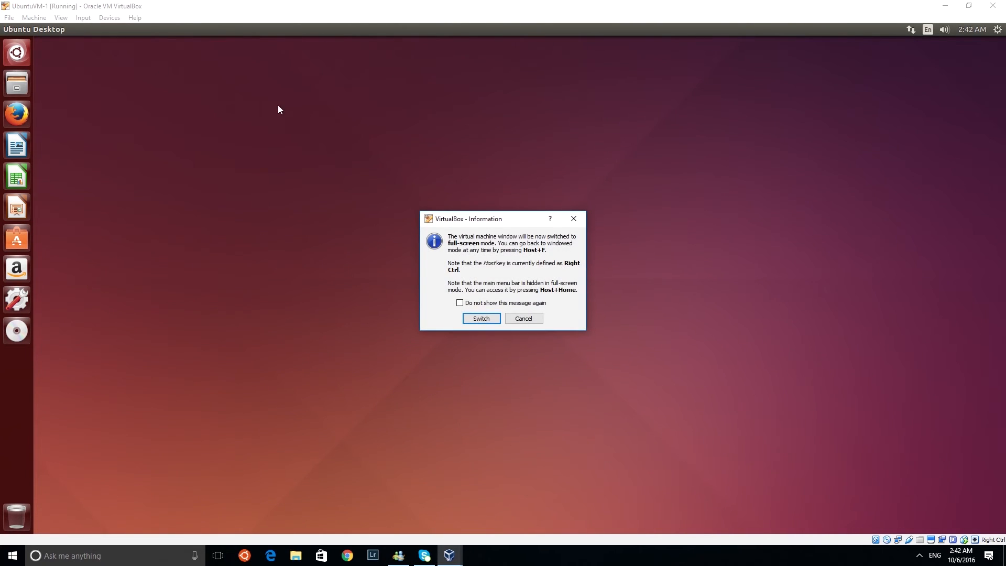
click(481, 319)
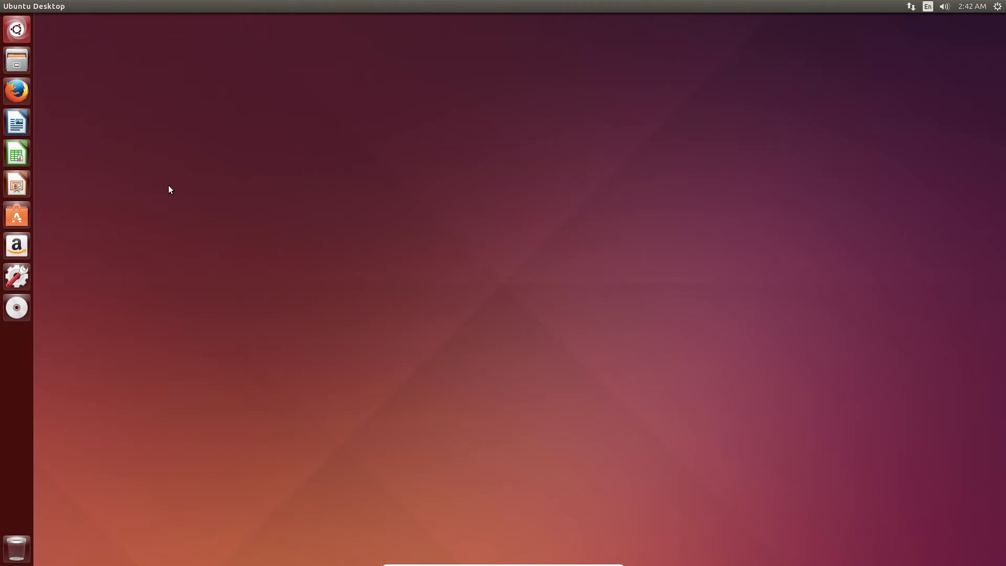
Search Ubuntu for "ter", open Terminal, and list the home folder's contents with ls
click(13, 31)
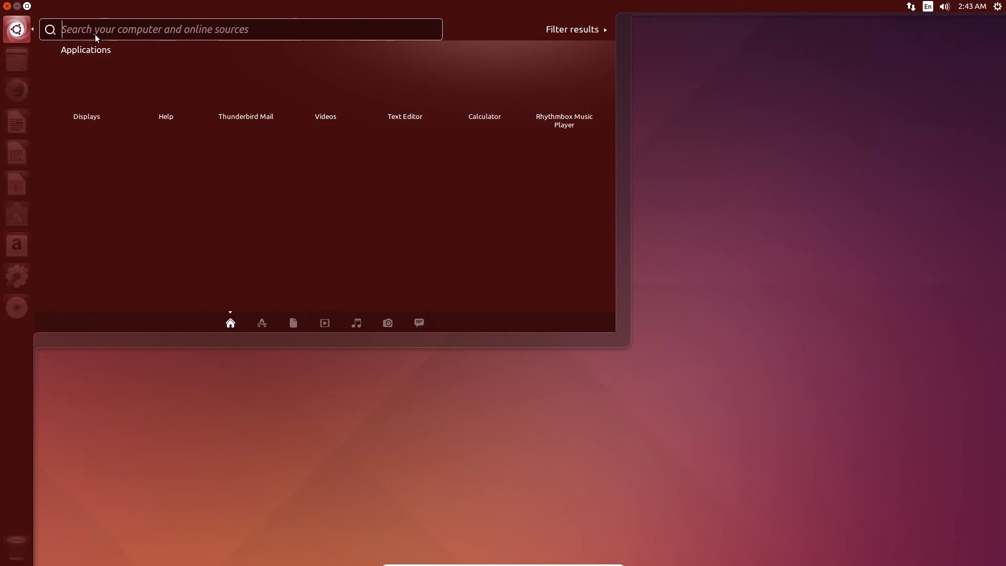
text(ter)
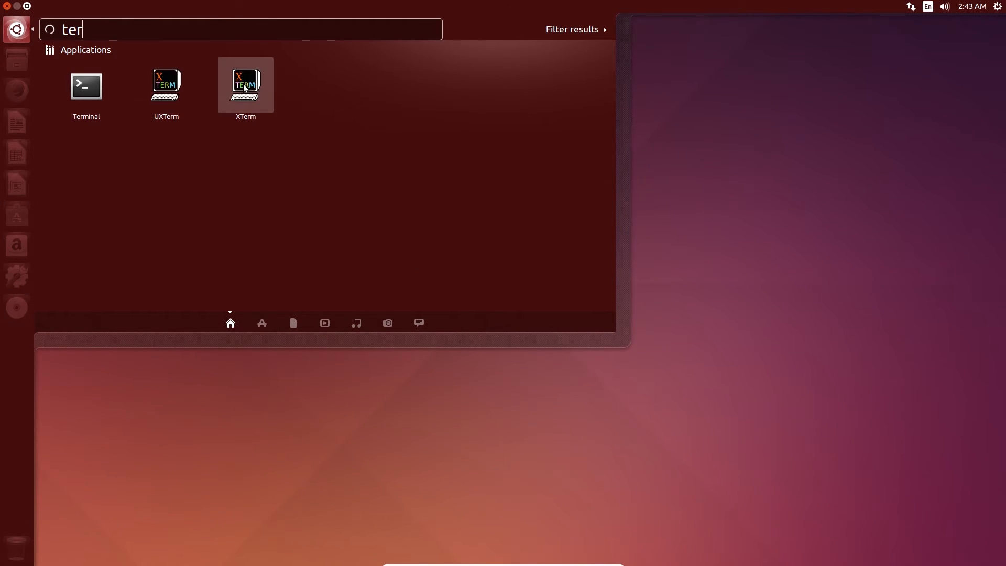
click(92, 88)
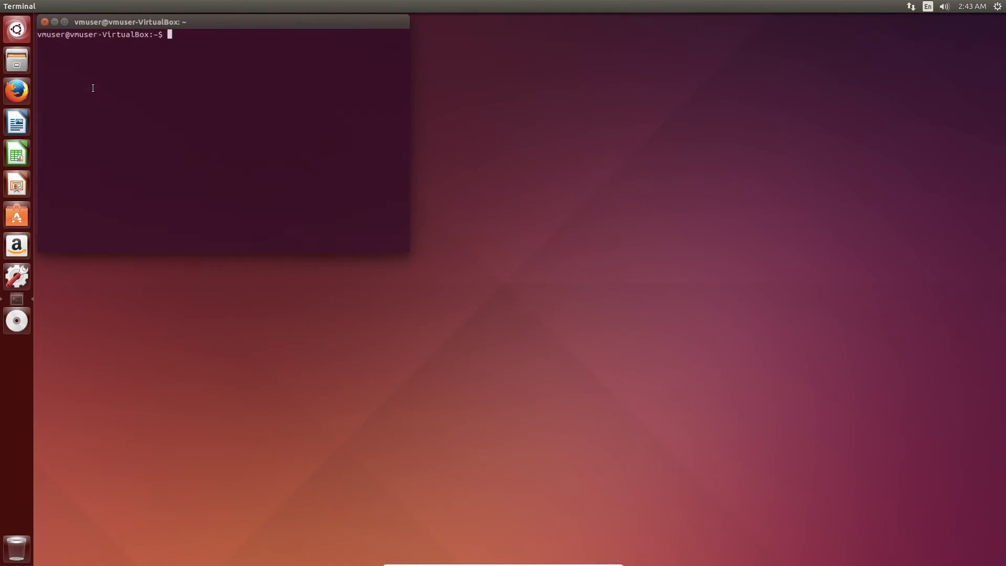
text(ls)
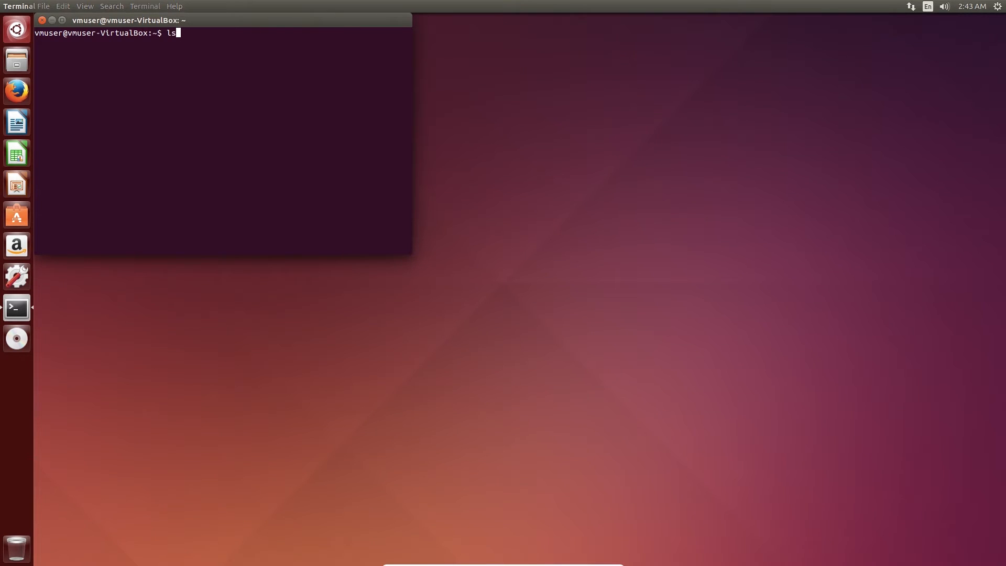
key(Return)
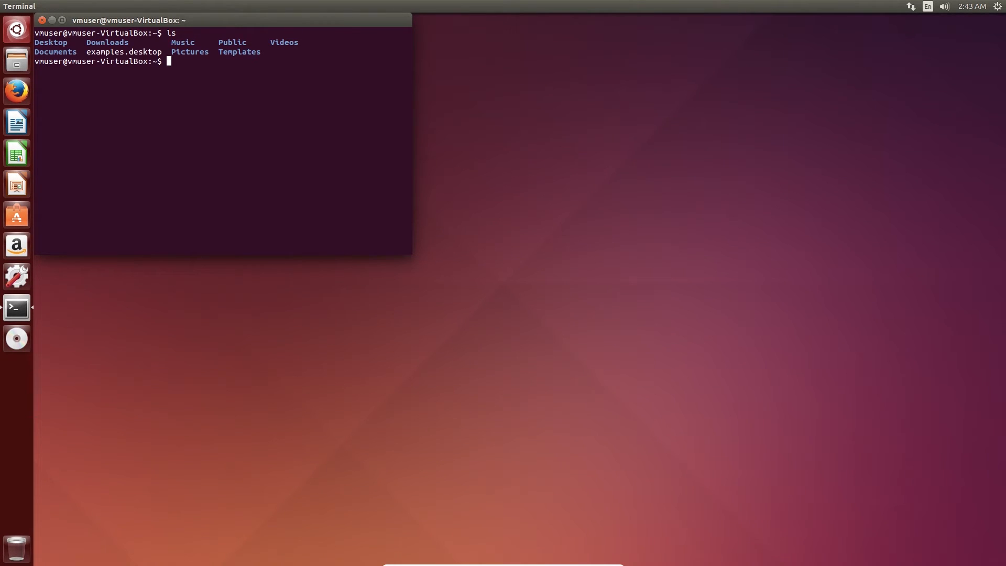
Check for the gcc compiler and the Python interpreter by running gcc and python, and exit Python
text(gcc)
key(Return)
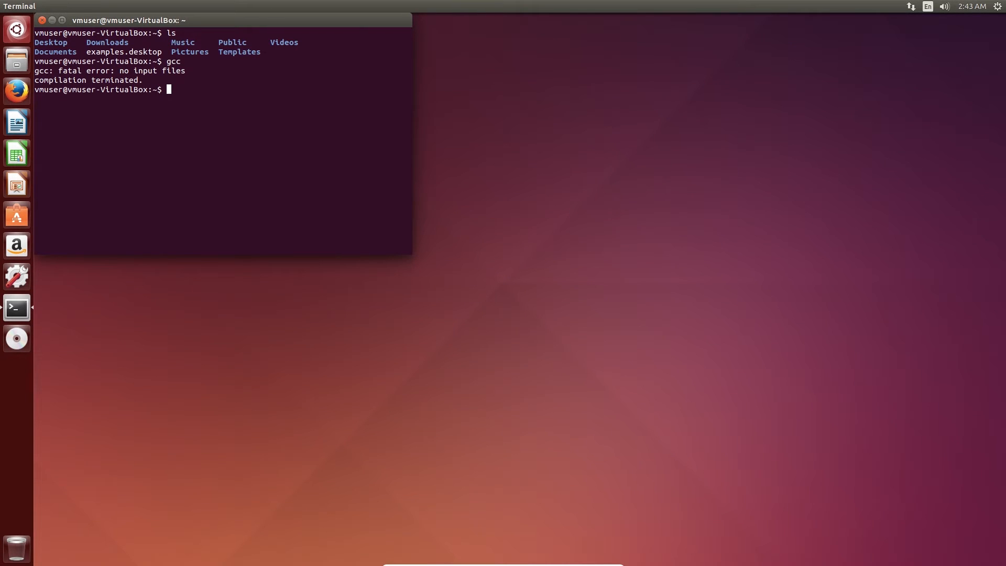
key(Up)
key(BackSpace)
key(BackSpace)
text(python)
key(Return)
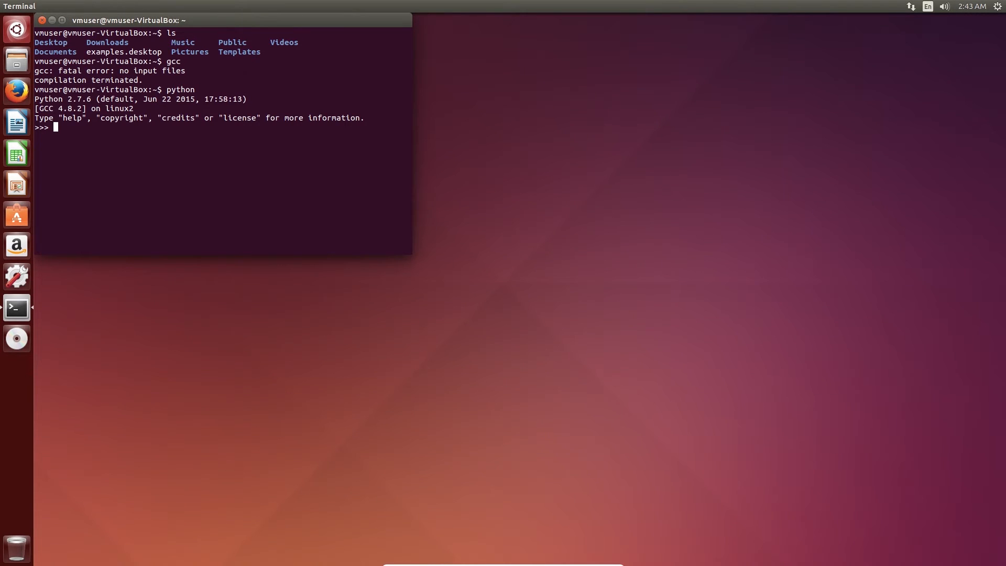
key(ctrl+d)
Clear the terminal and move its window closer to the middle of the desktop
text(clear)
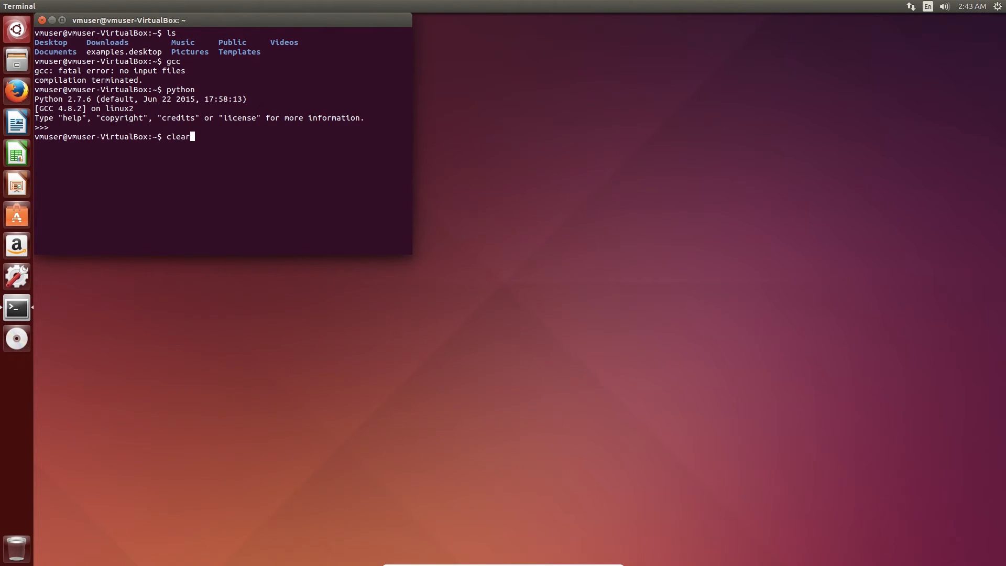
key(Return)
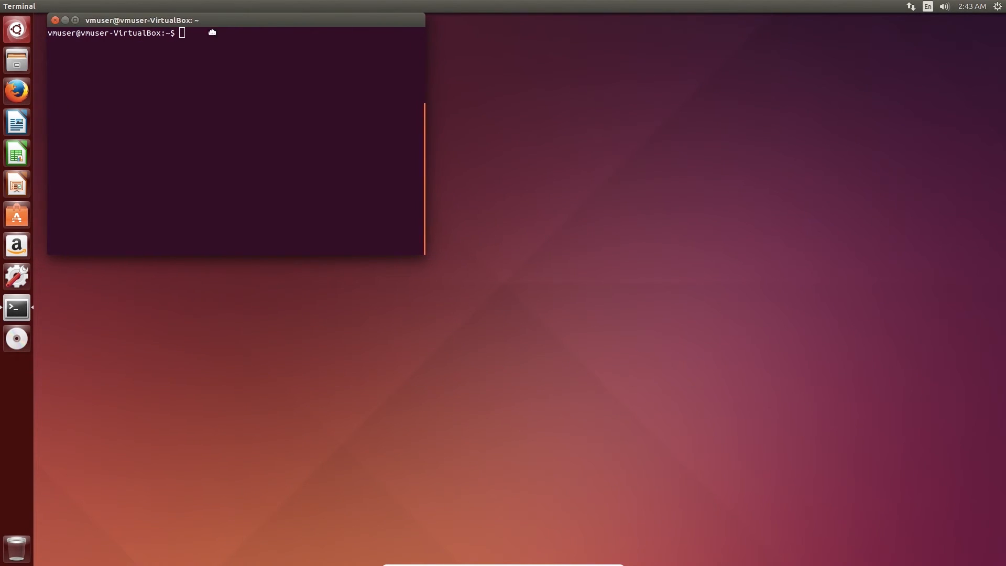
drag(199, 21, 361, 86)
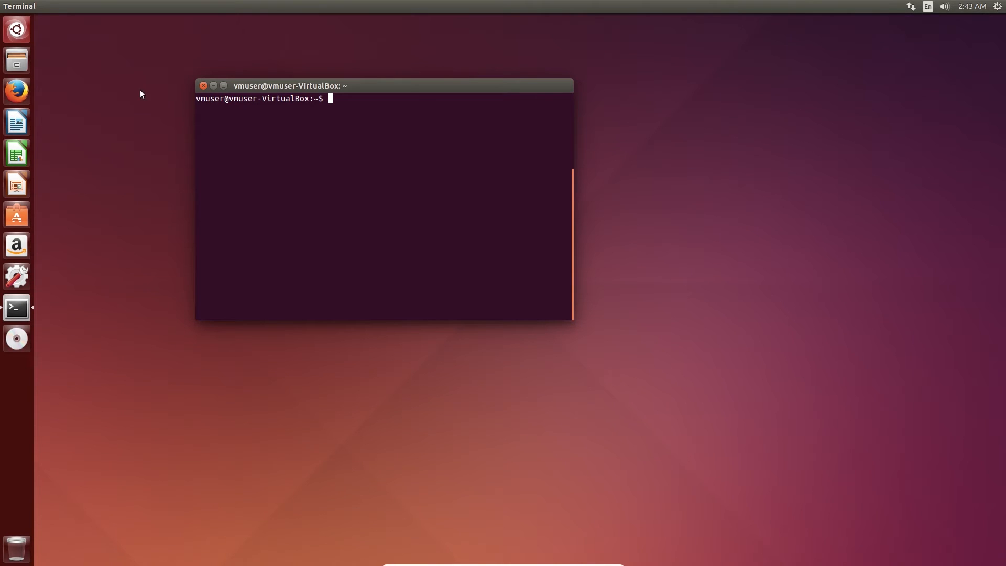
Look at Ubuntu's session options, and minimize the full-screen virtual machine to return to the Windows desktop
click(998, 7)
click(770, 84)
click(593, 561)
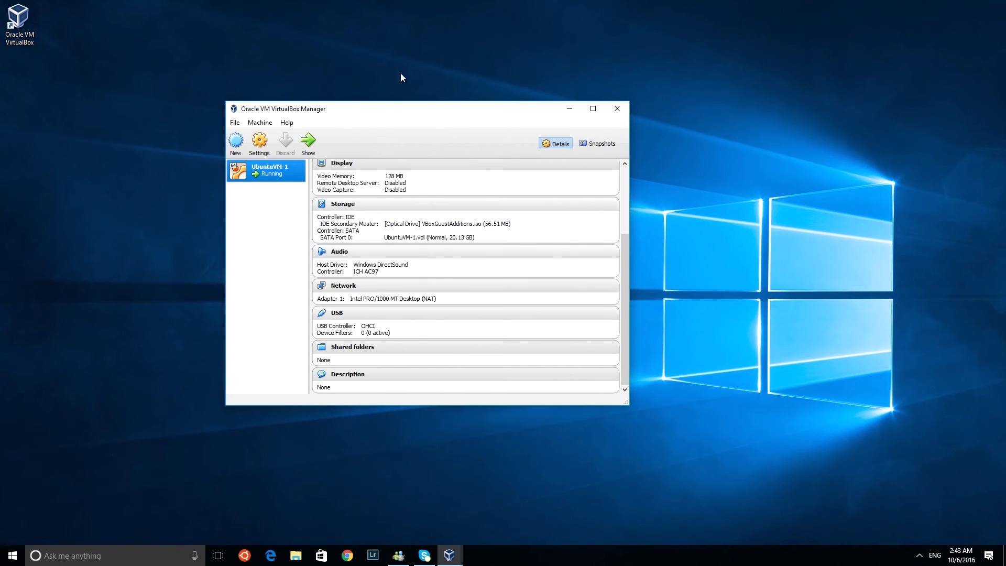
Return to the running UbuntuVM-1, switch it from full screen to windowed mode, and bring its window to the front
click(463, 557)
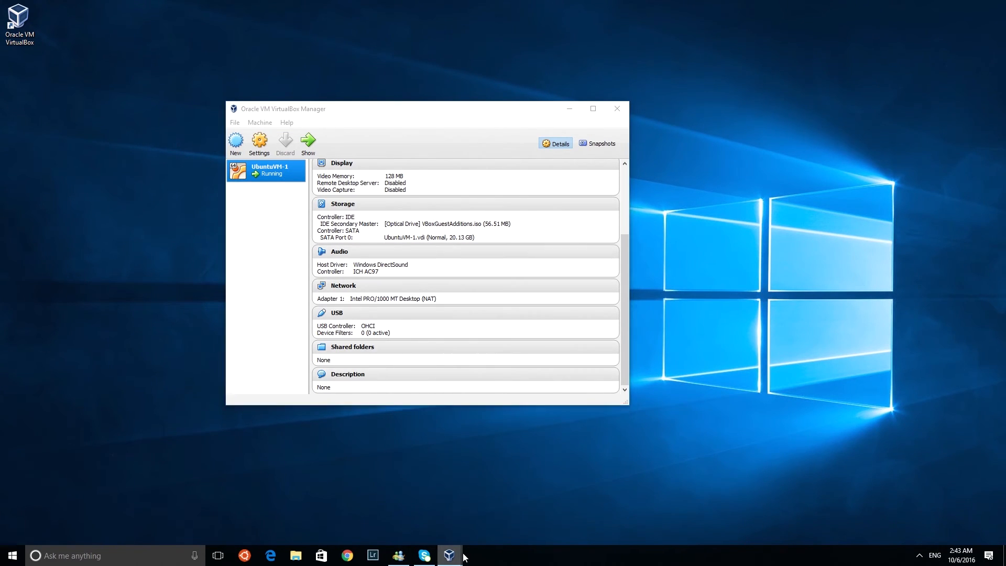
click(473, 534)
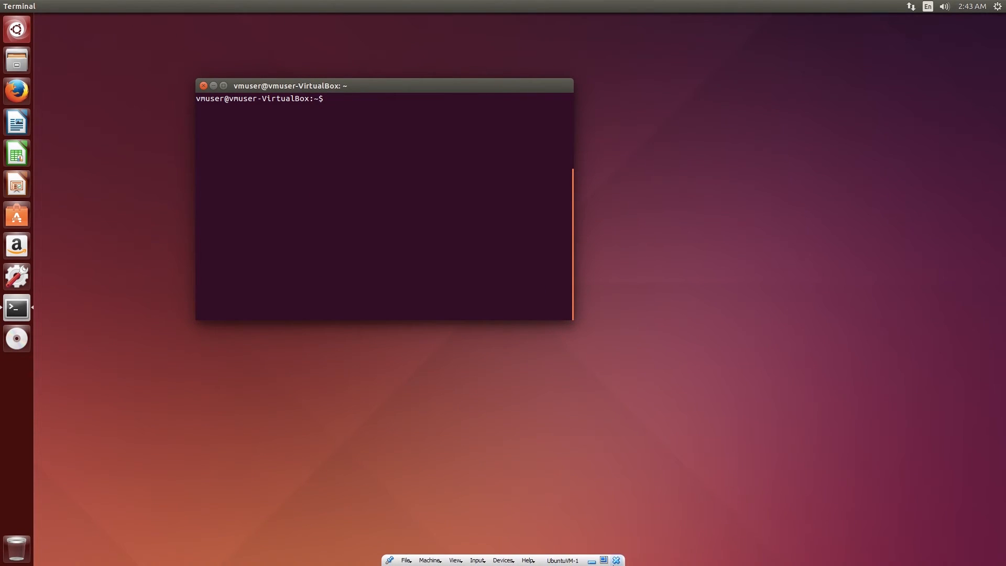
click(604, 561)
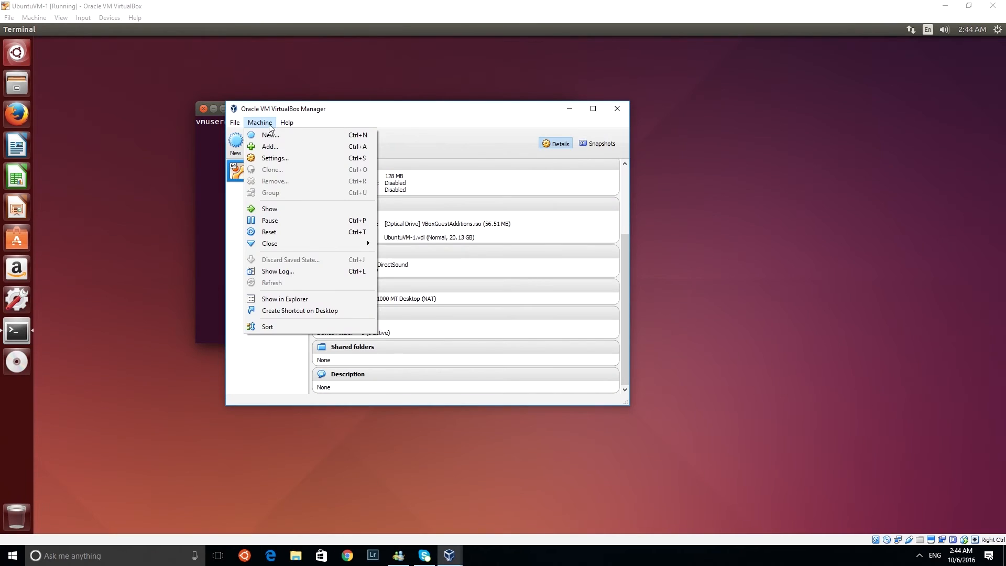
click(775, 161)
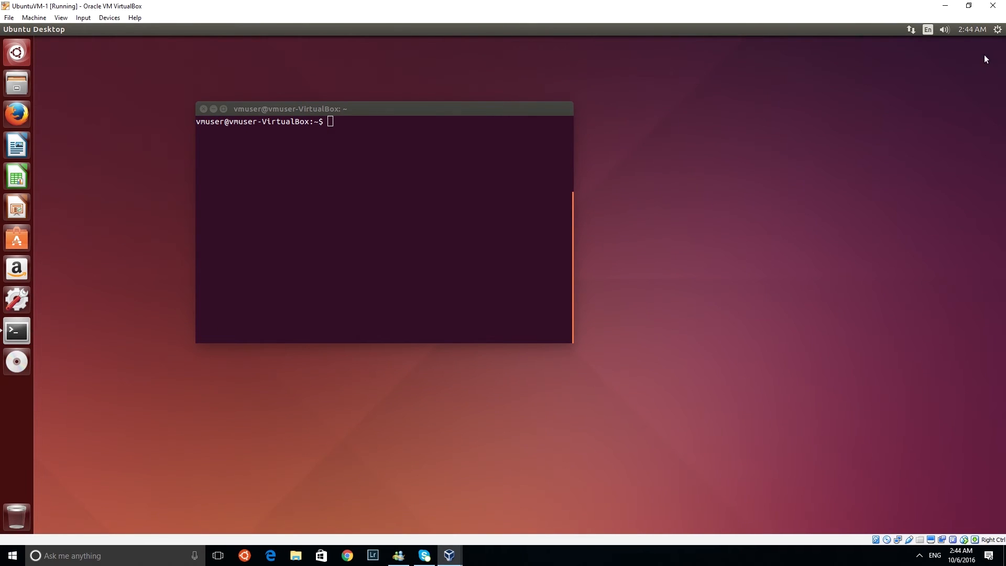
Shut down Ubuntu from within the virtual machine
click(997, 31)
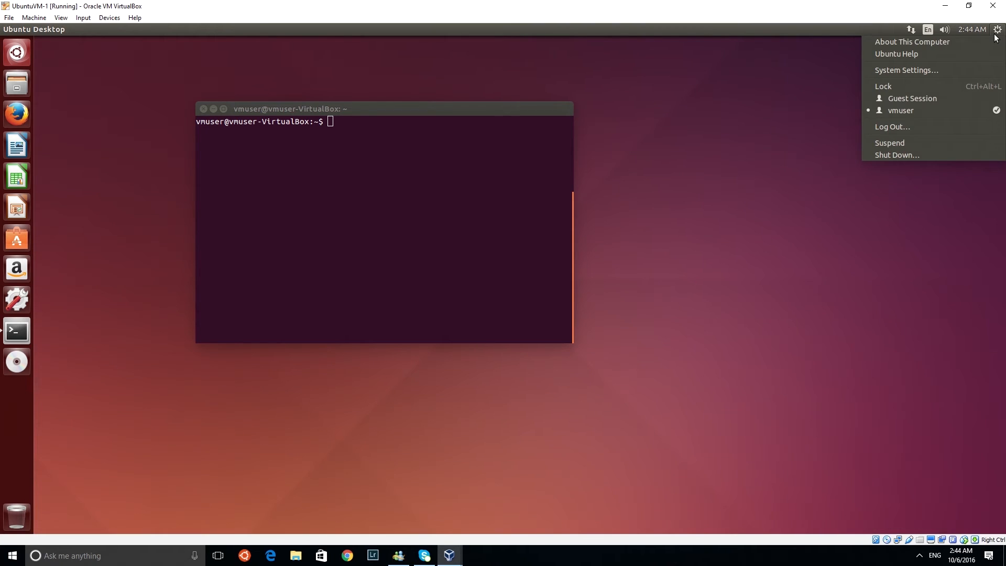
click(901, 154)
click(588, 287)
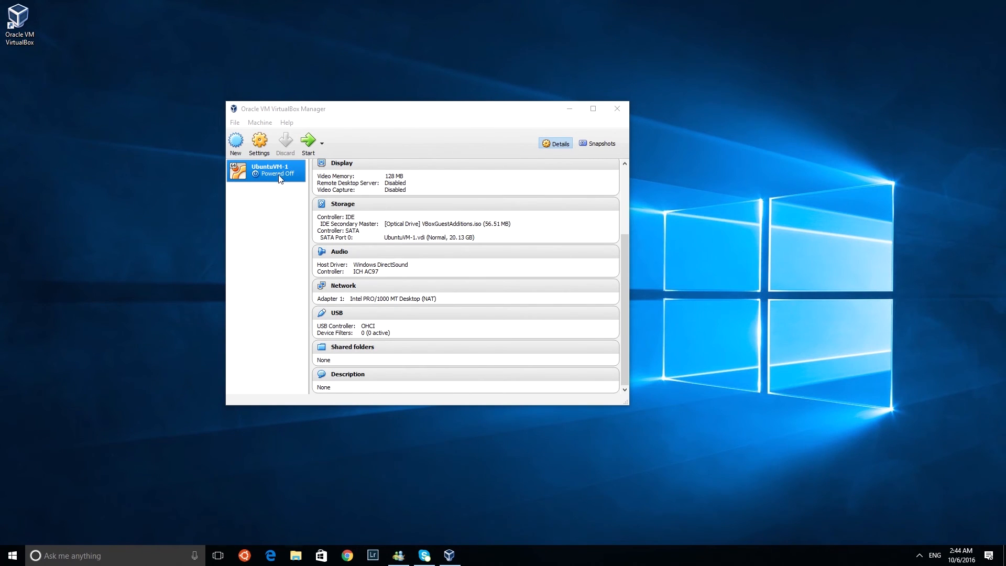
Remove the optical drive holding VBoxGuestAdditions.iso from the IDE controller in UbuntuVM-1's storage settings
click(262, 147)
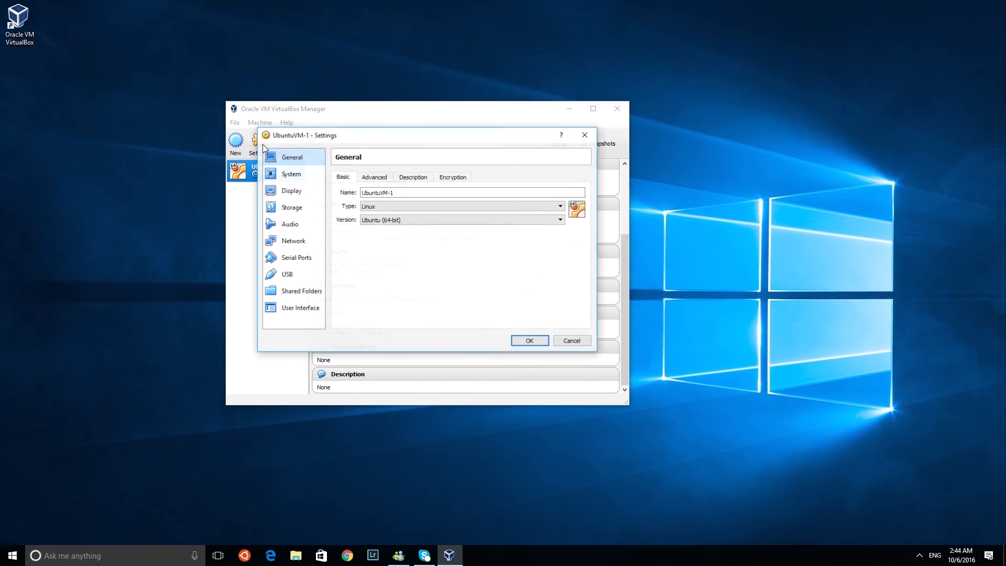
click(293, 208)
click(381, 202)
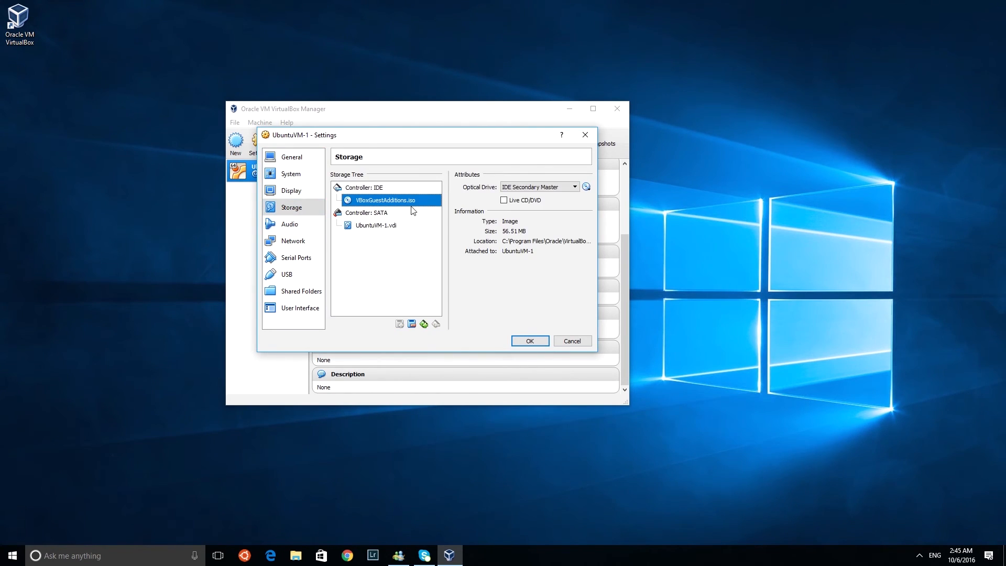
click(412, 324)
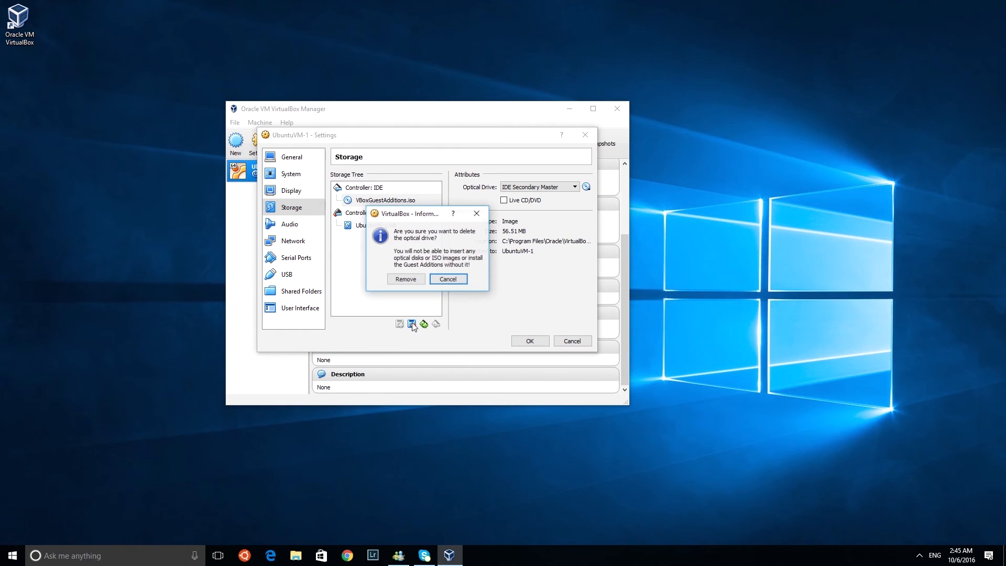
click(414, 279)
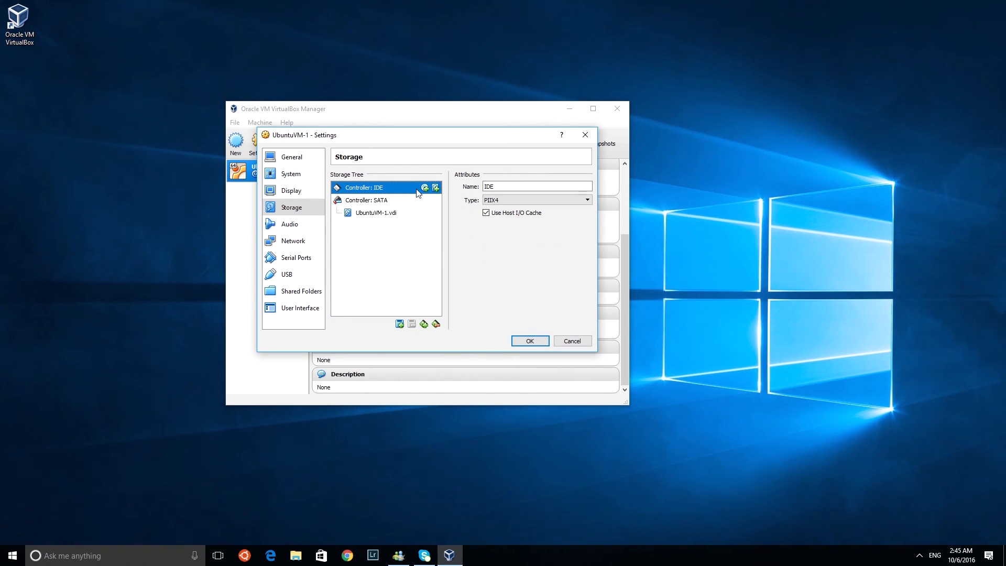
Set UbuntuVM-1's base memory to 8192 MB and enable 3D acceleration for its display
click(286, 174)
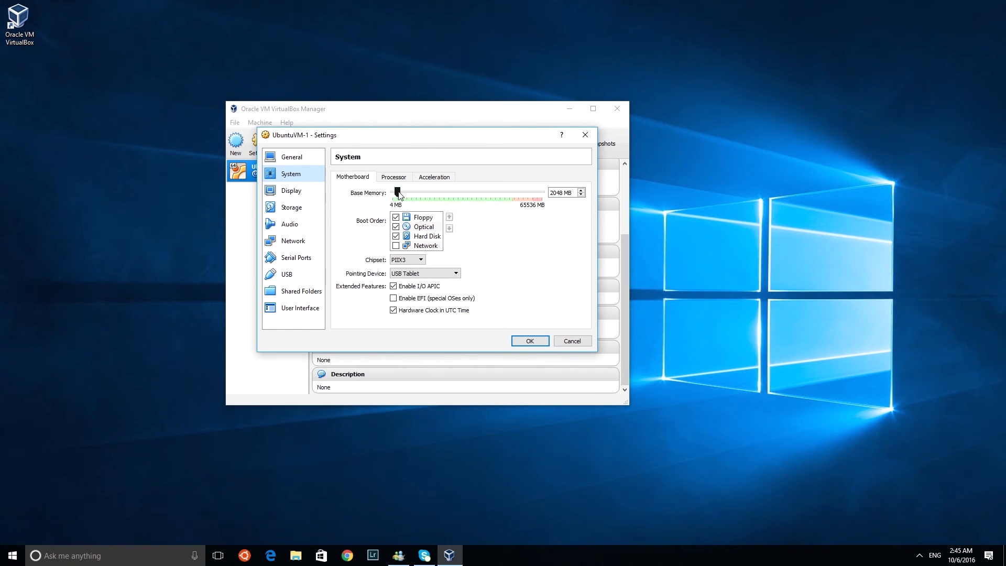
drag(399, 192, 415, 197)
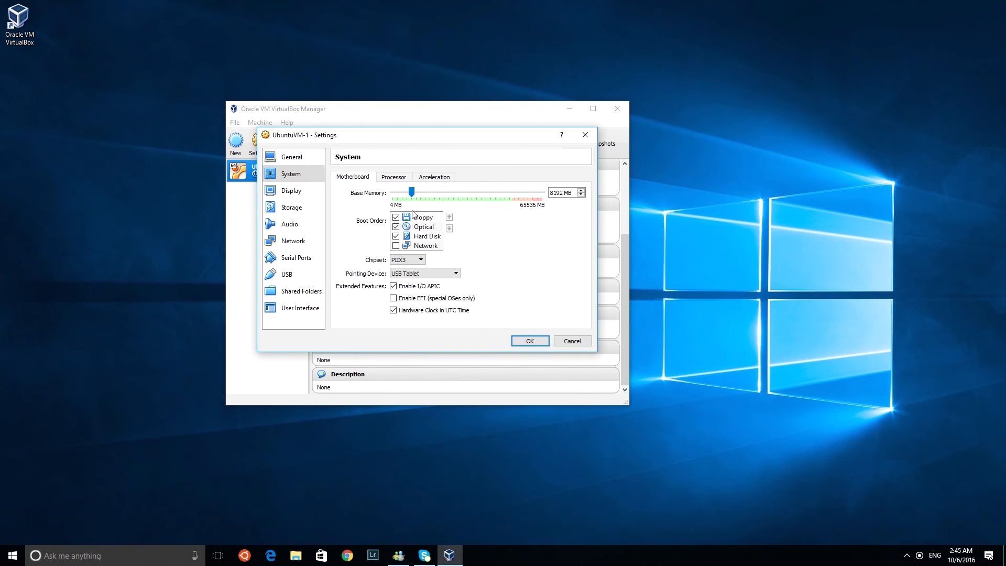
click(302, 192)
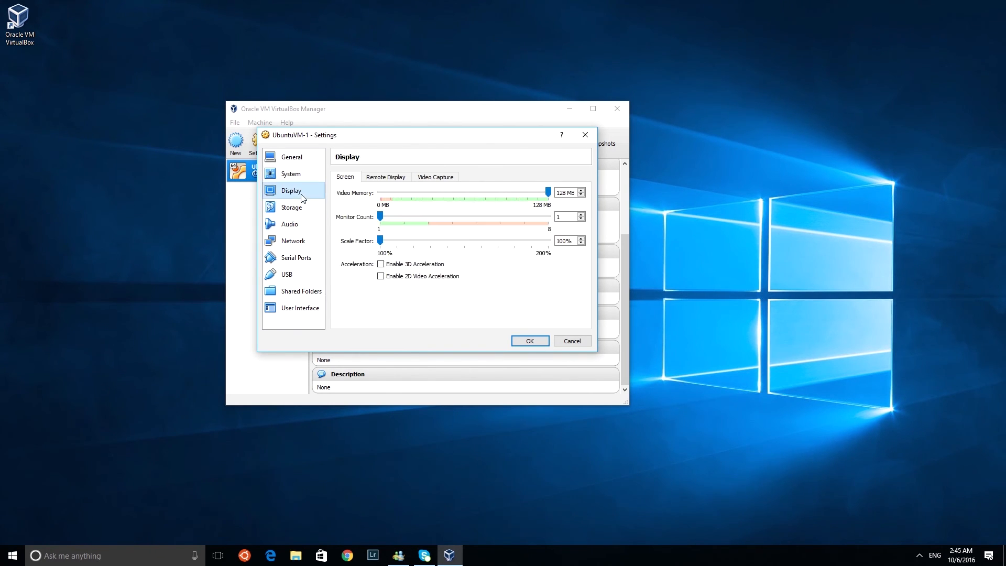
click(401, 178)
click(426, 180)
click(383, 178)
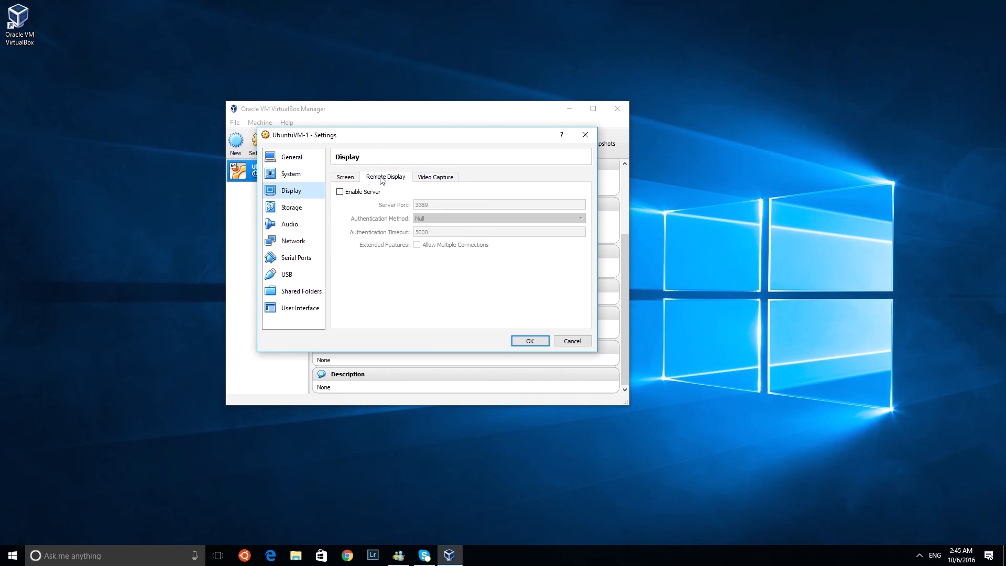
click(359, 178)
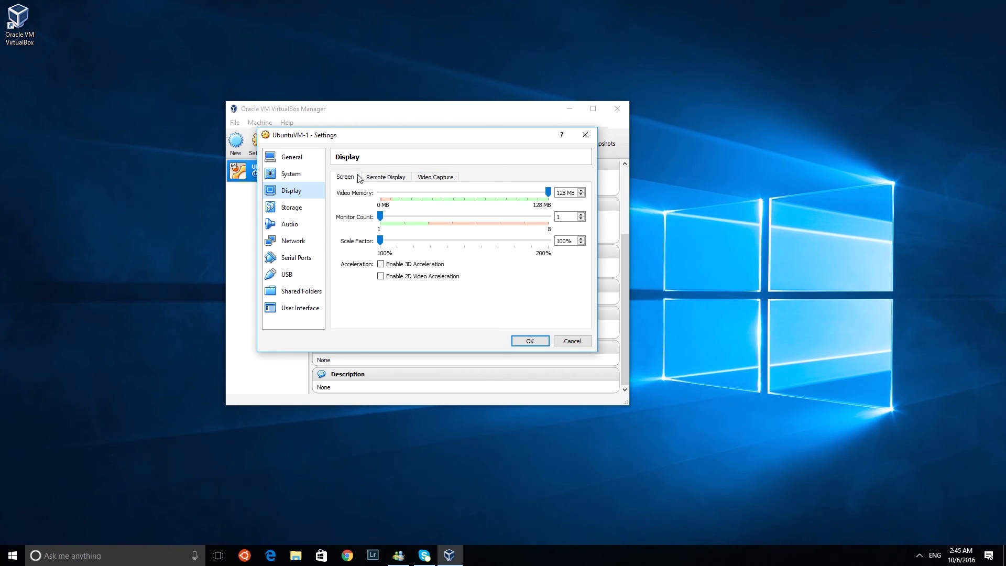
click(393, 265)
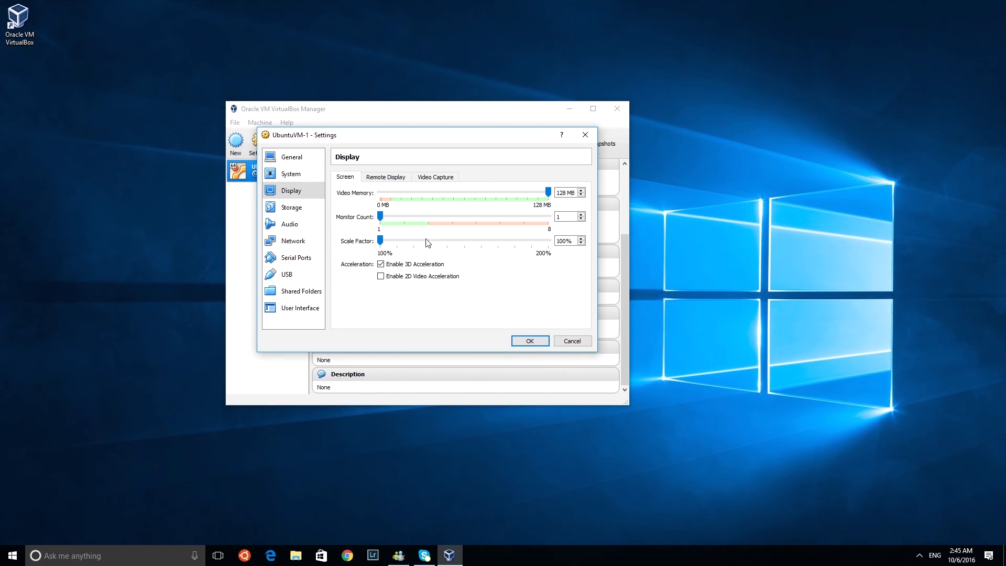
Try the USB 3.0 (xHCI) controller, read the details about invalid settings, and switch back to USB 1.1 (OHCI)
click(296, 208)
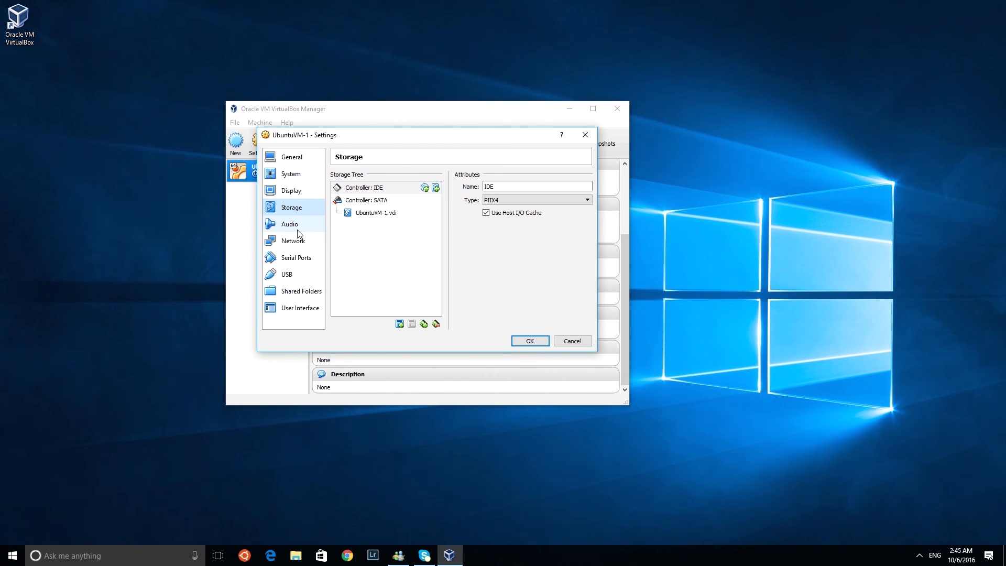
click(297, 227)
click(294, 242)
click(295, 258)
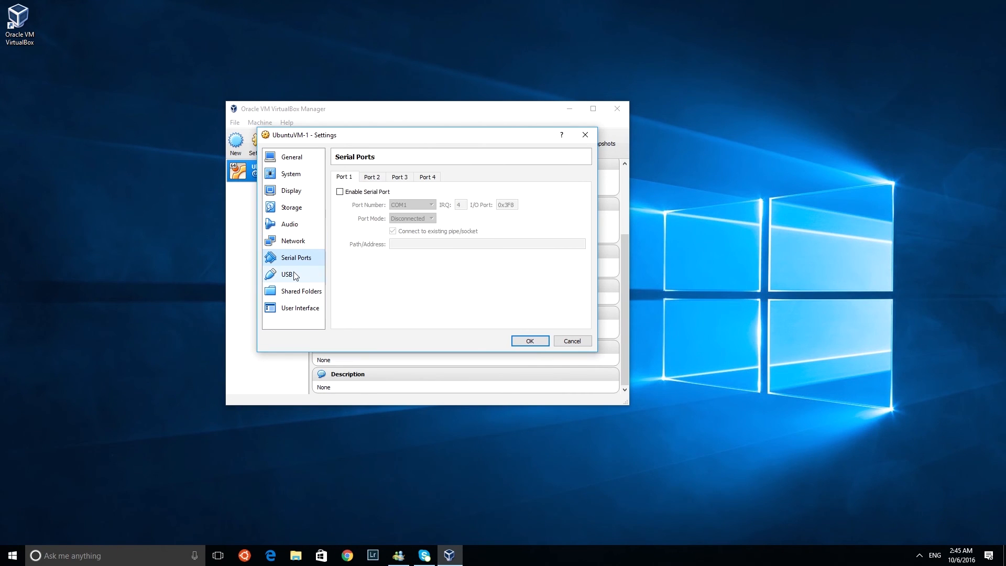
click(295, 274)
click(381, 213)
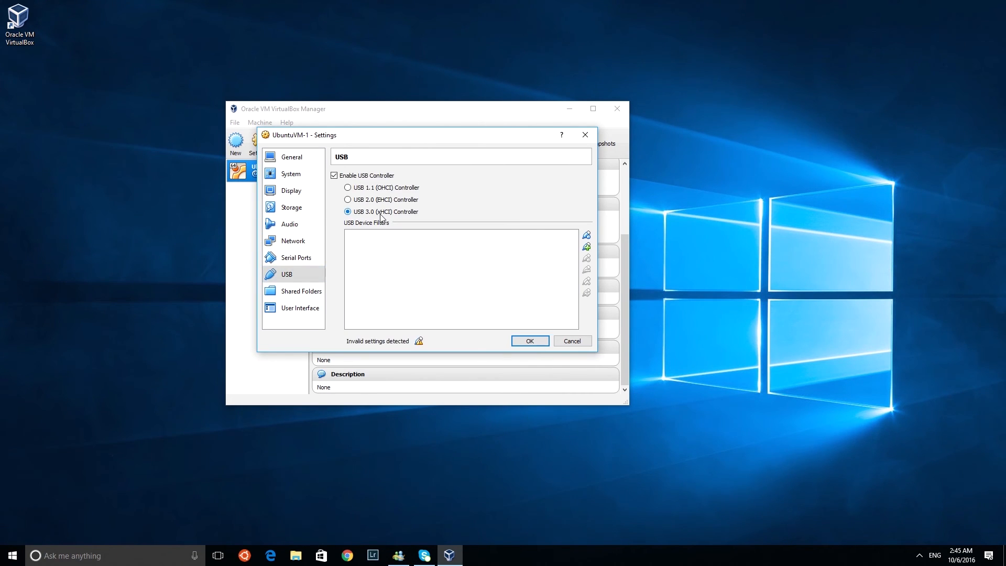
mouse_move(420, 340)
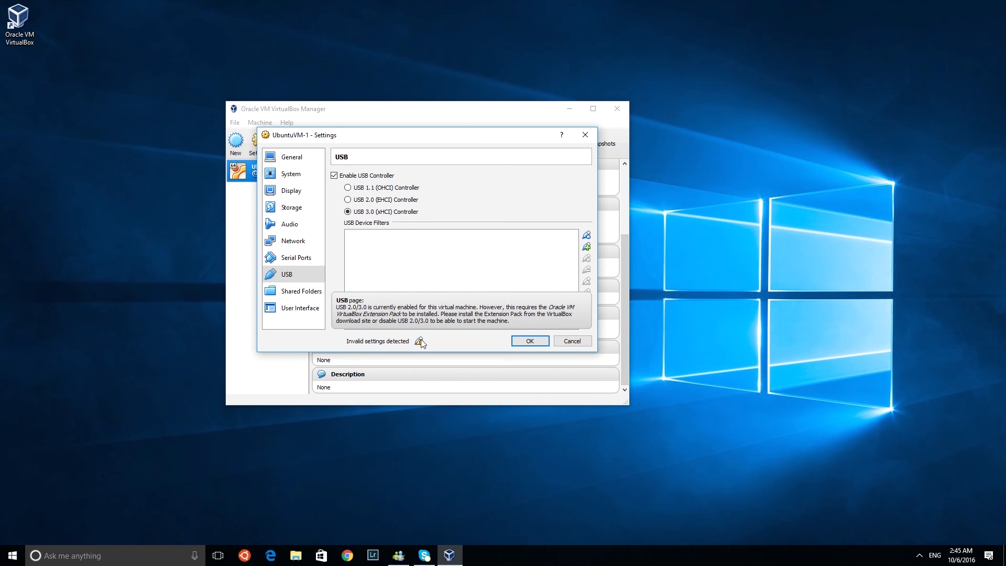
click(348, 187)
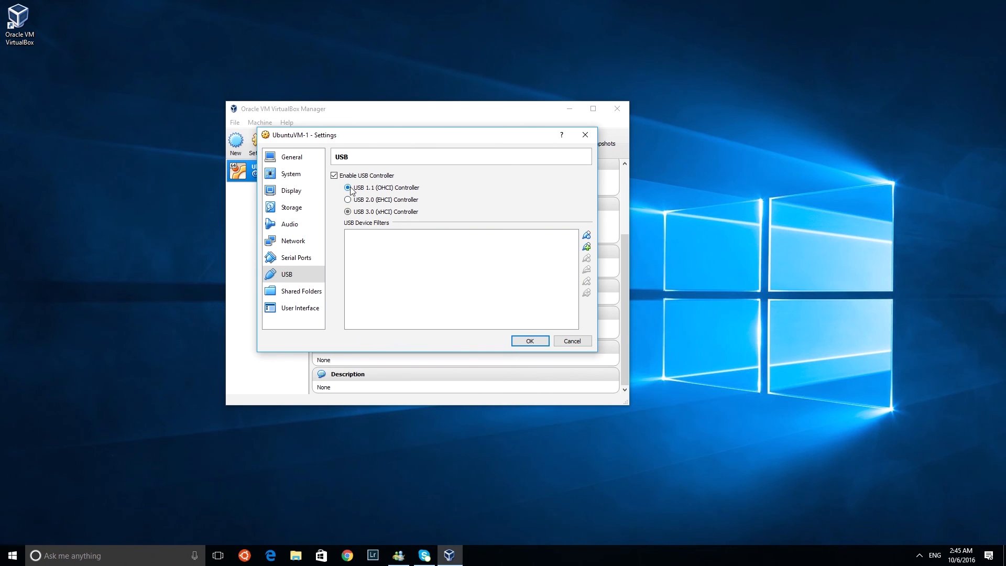
Review the serial port, network, audio, storage and general settings, and save UbuntuVM-1's changed configuration
click(302, 260)
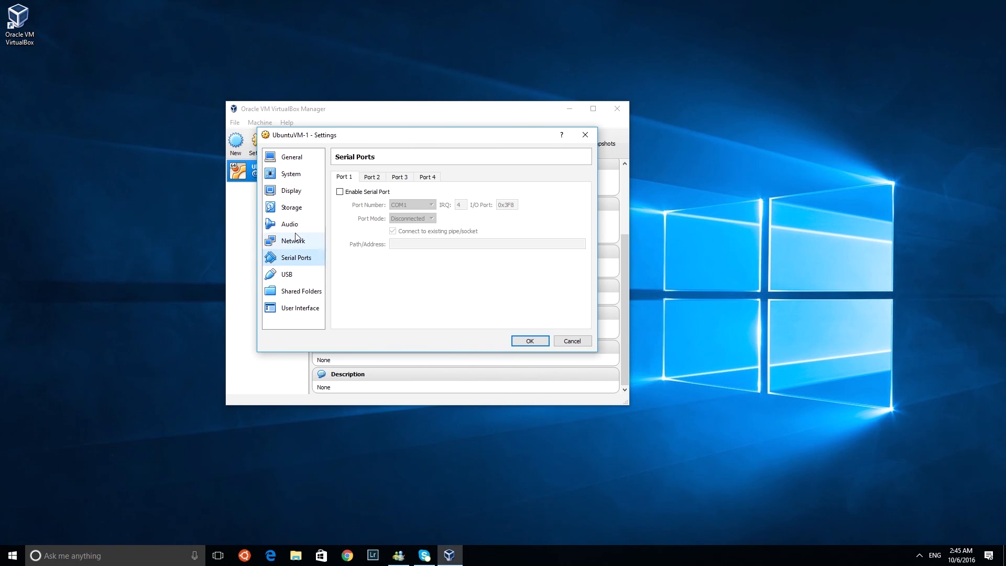
click(296, 241)
click(294, 225)
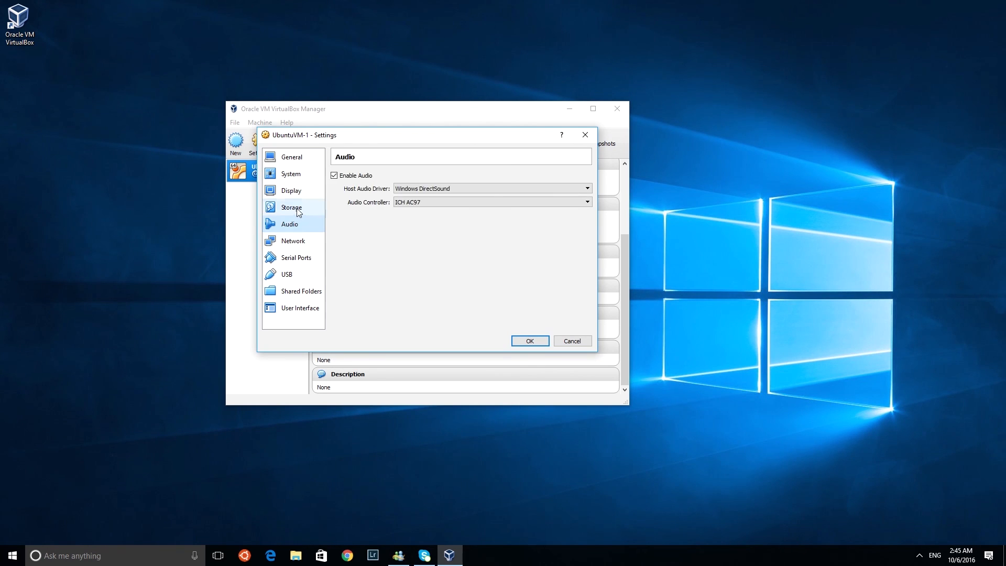
click(294, 208)
click(292, 158)
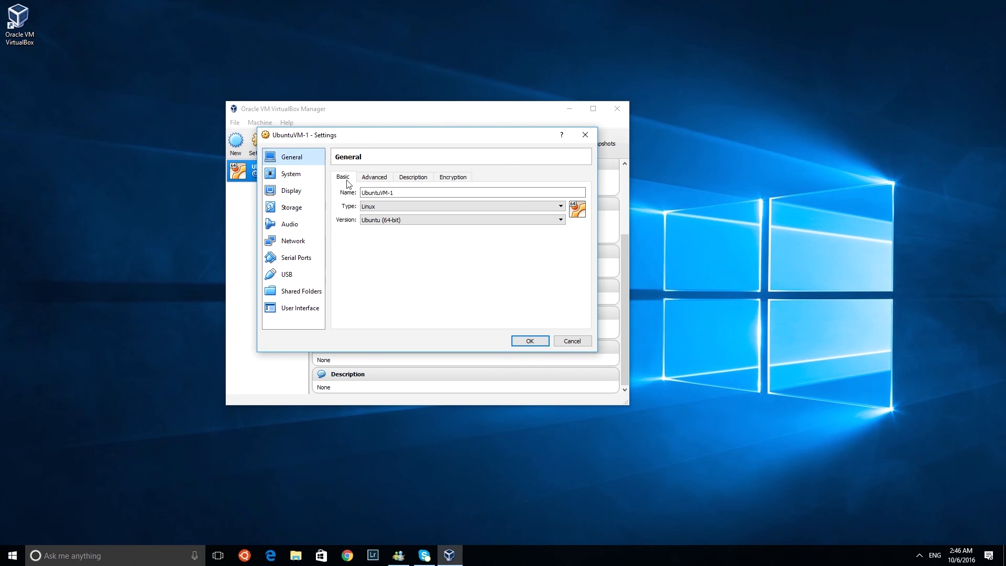
click(533, 343)
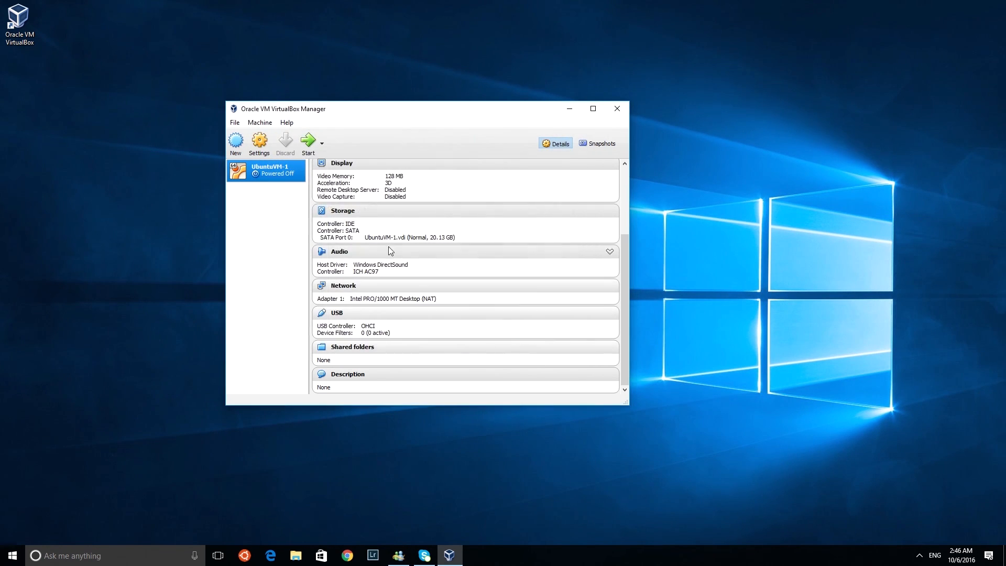
Start UbuntuVM-1, dismiss the keyboard capture and mouse integration notices, and postpone the Ubuntu 16.04.1 LTS upgrade
click(310, 150)
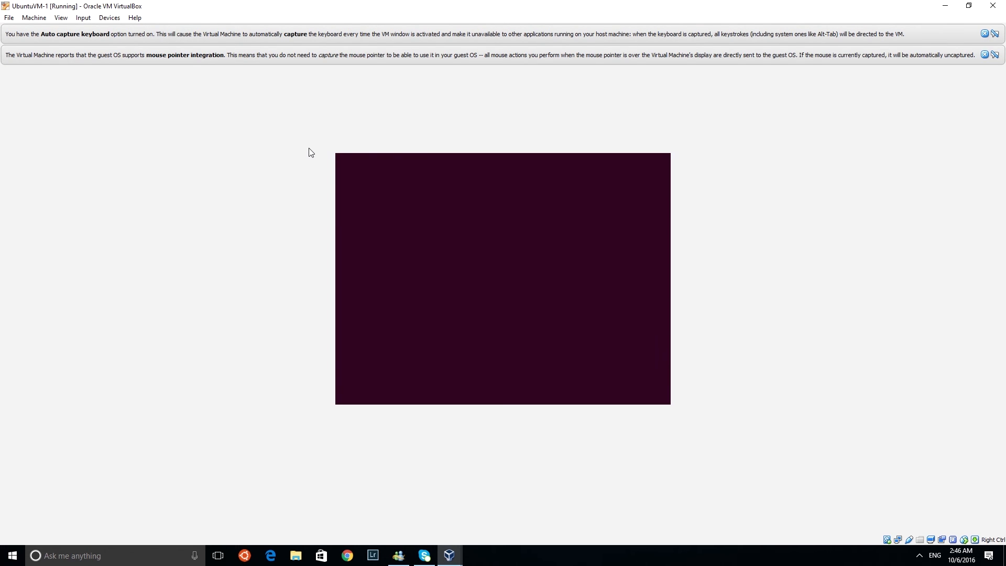
click(985, 55)
click(985, 34)
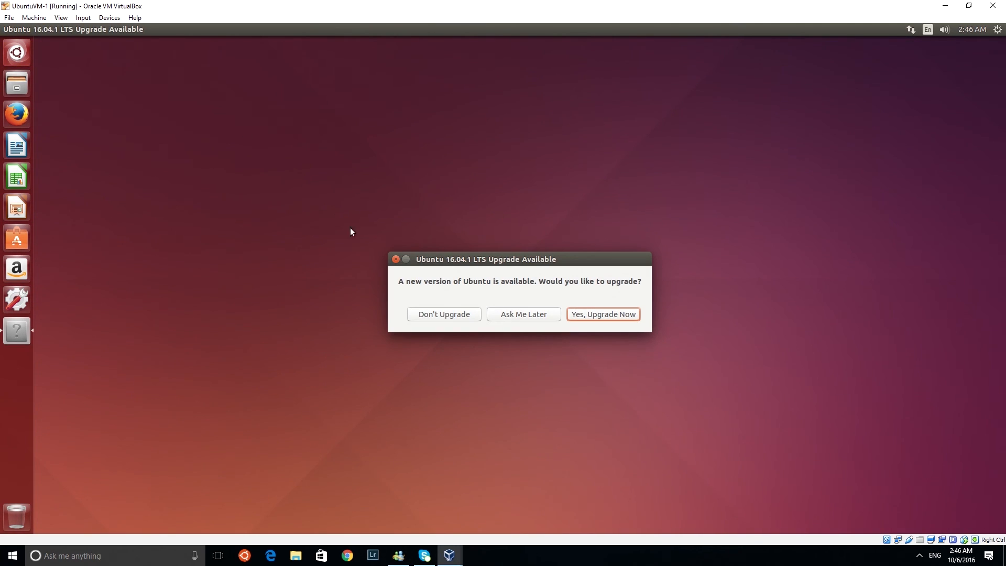
click(506, 316)
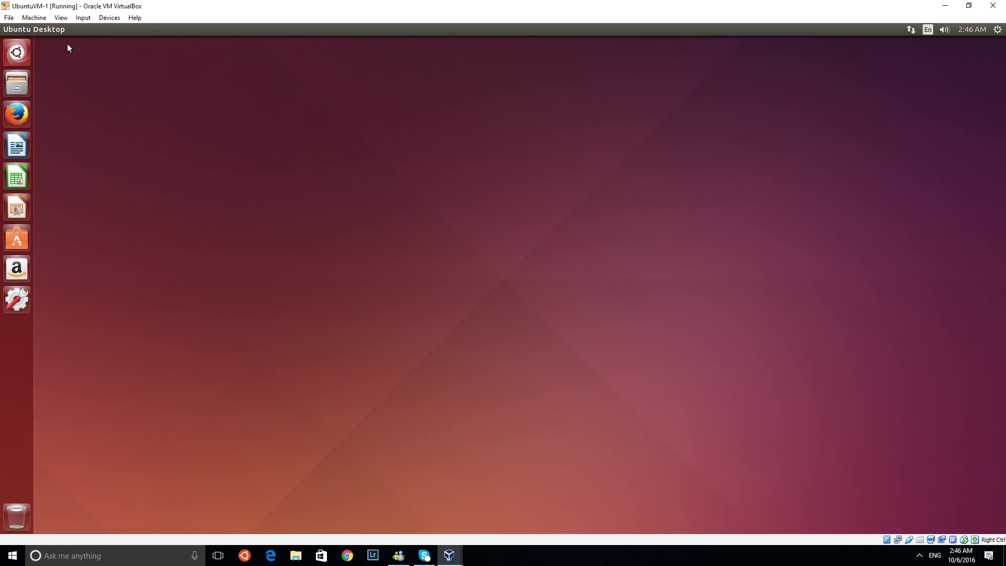
Look through the virtual machine's view and device options, including the host USB devices that can be attached
click(9, 17)
mouse_move(58, 20)
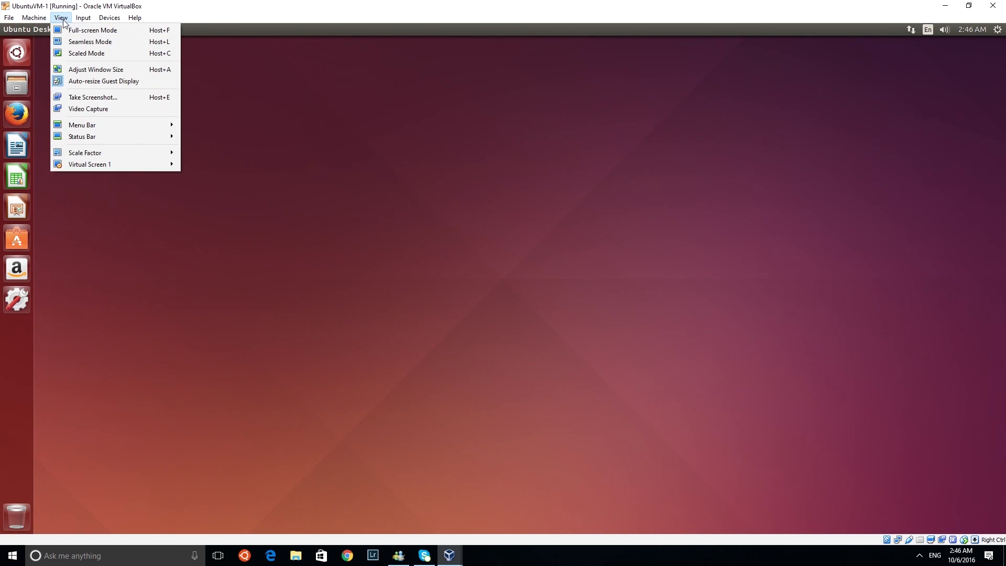
mouse_move(110, 20)
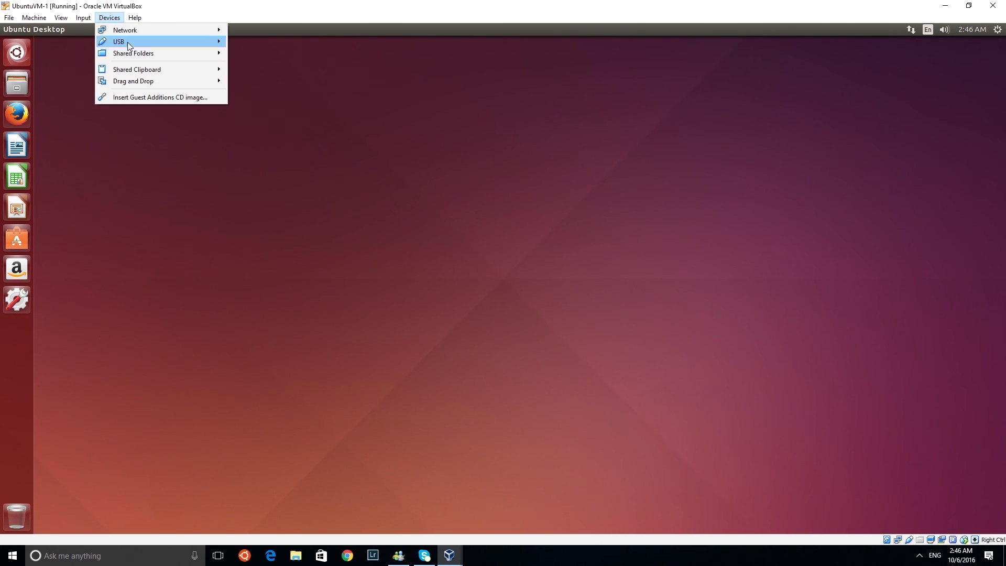
mouse_move(129, 43)
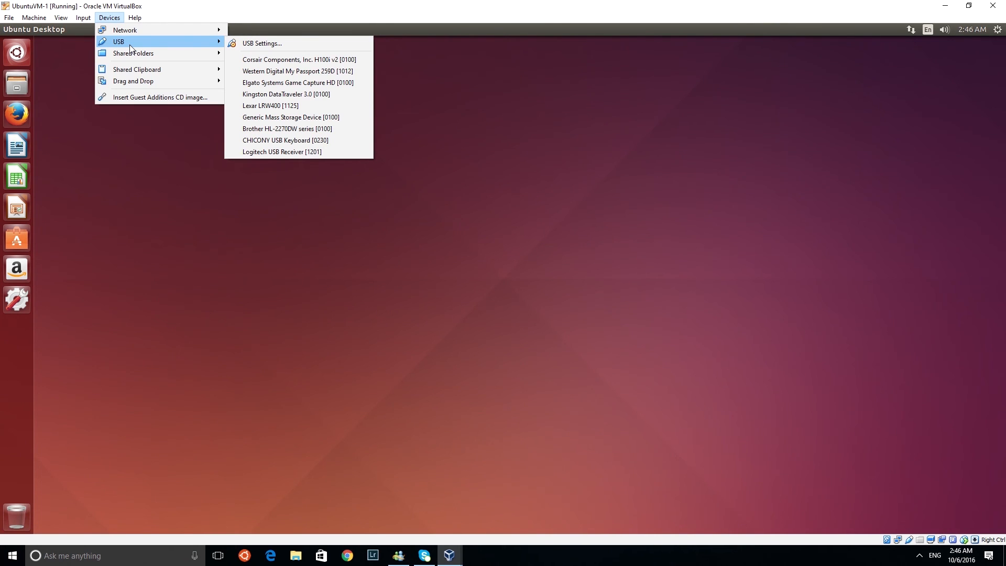
click(52, 65)
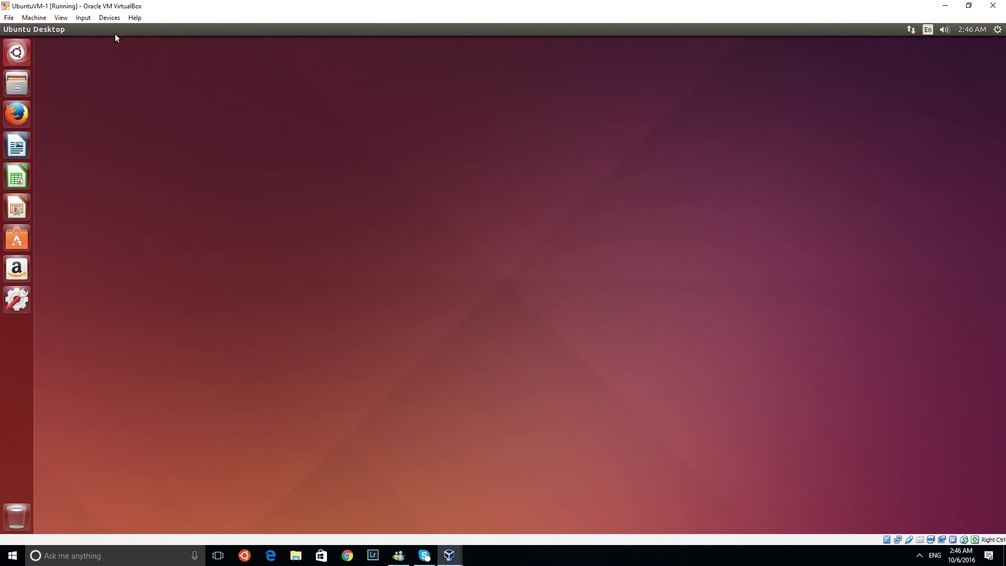
click(109, 18)
click(614, 164)
Shut down the restarted Ubuntu guest through its session options and confirm the shutdown
click(998, 30)
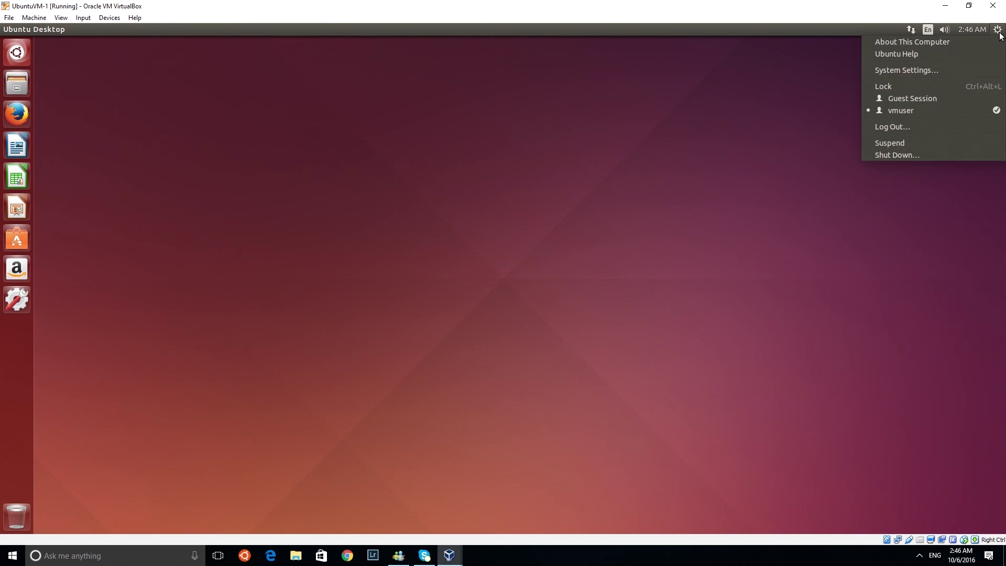
click(911, 153)
click(571, 288)
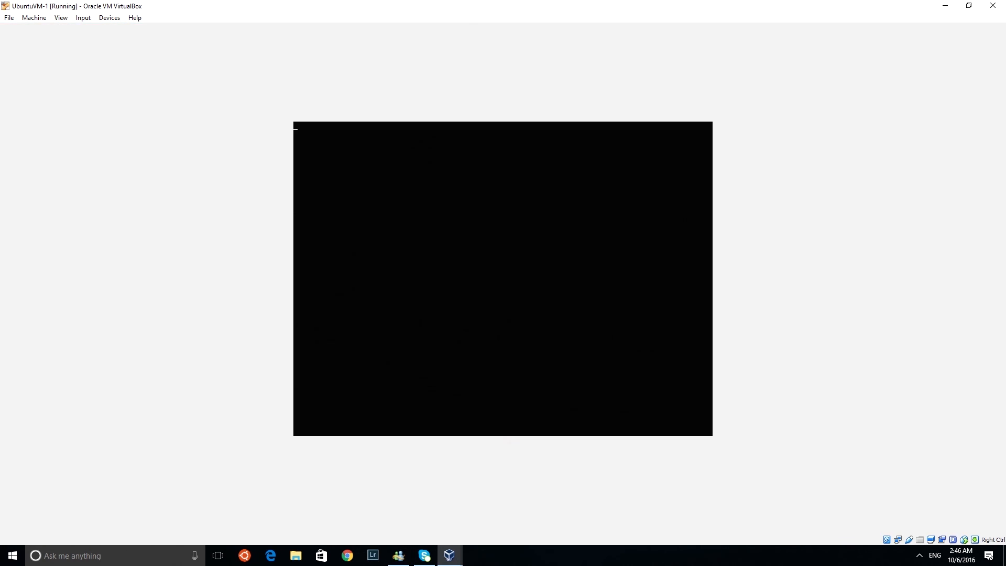